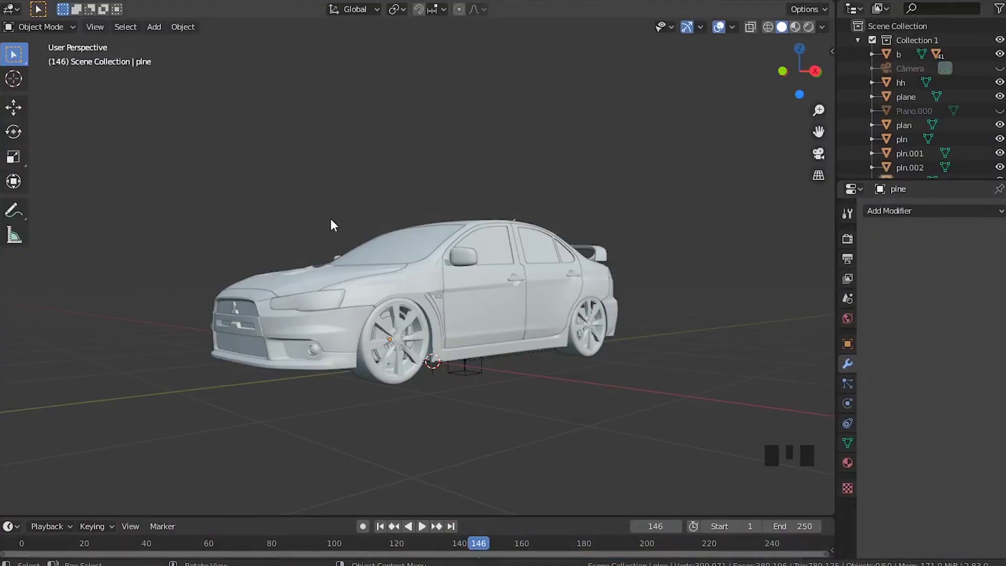
# Check that the front-left and rear-left wheels move separately from the car body, cancelling each trial move.
pyautogui.scroll(1, 328, 219)
pyautogui.moveTo(340, 216); pyautogui.dragTo(345, 168, button='middle')
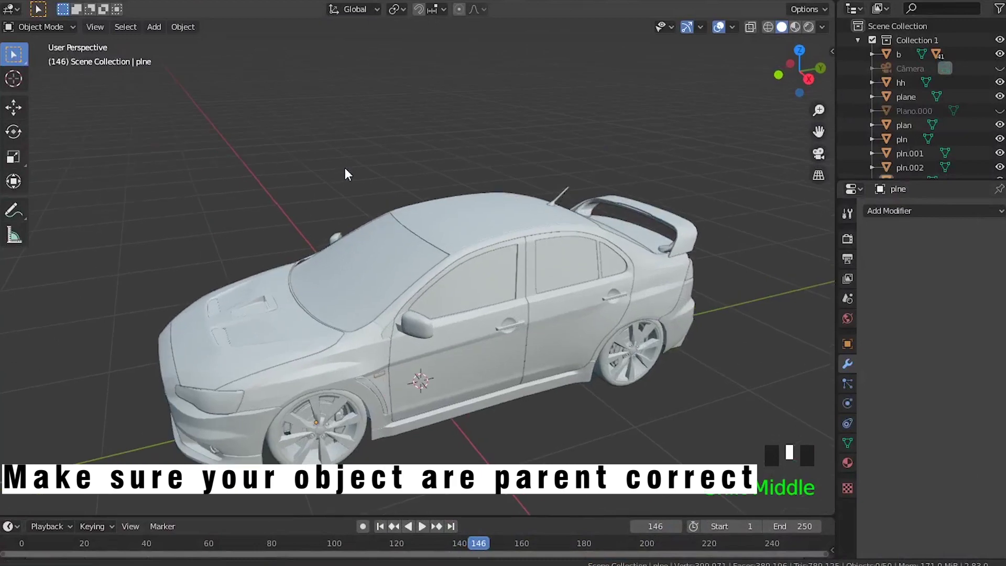
pyautogui.scroll(1, 344, 197)
pyautogui.click(339, 281)
pyautogui.scroll(-1, 353, 287)
pyautogui.moveTo(354, 287); pyautogui.dragTo(307, 272, button='middle')
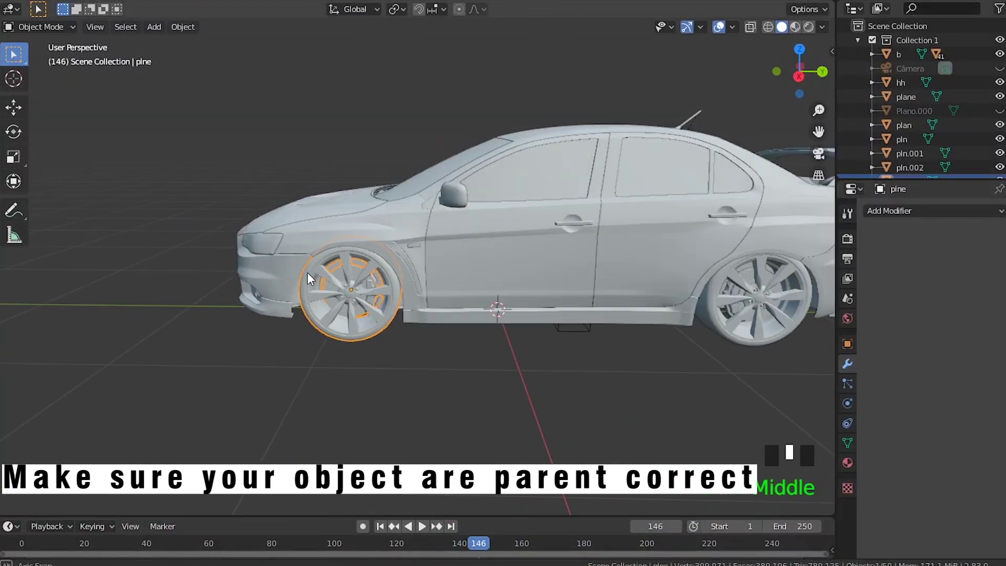
pyautogui.press('g')
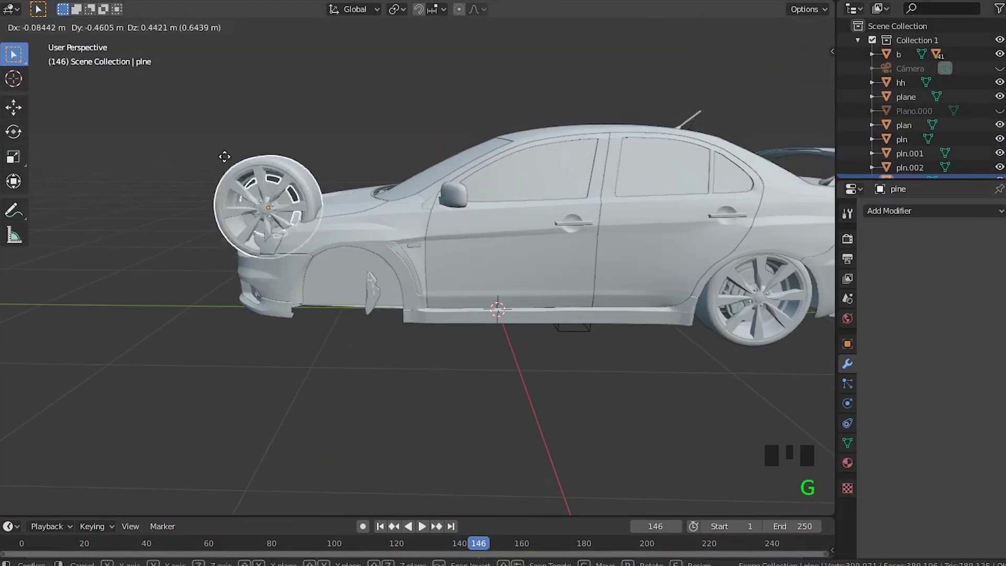
pyautogui.rightClick(223, 125)
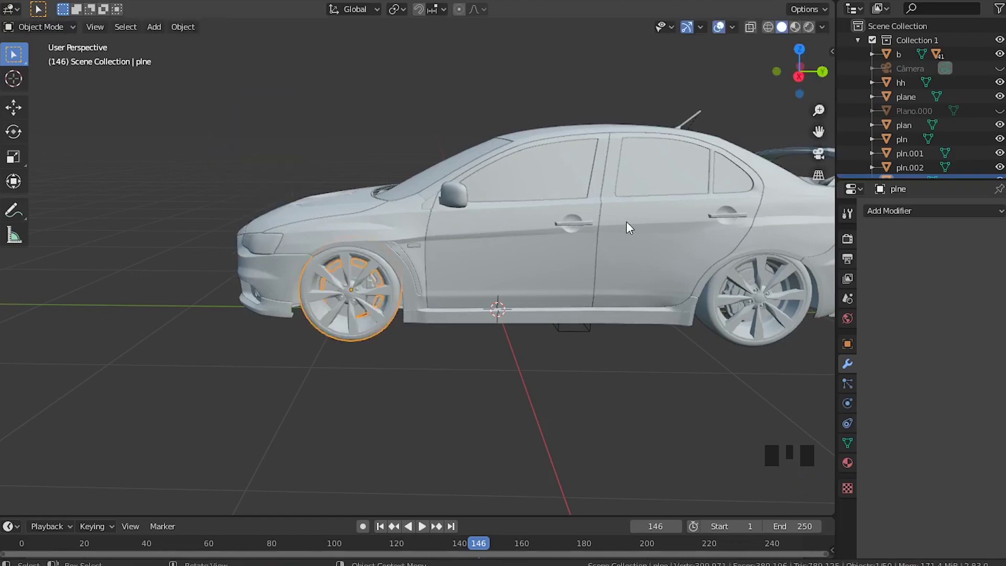
pyautogui.click(761, 305)
pyautogui.press('g')
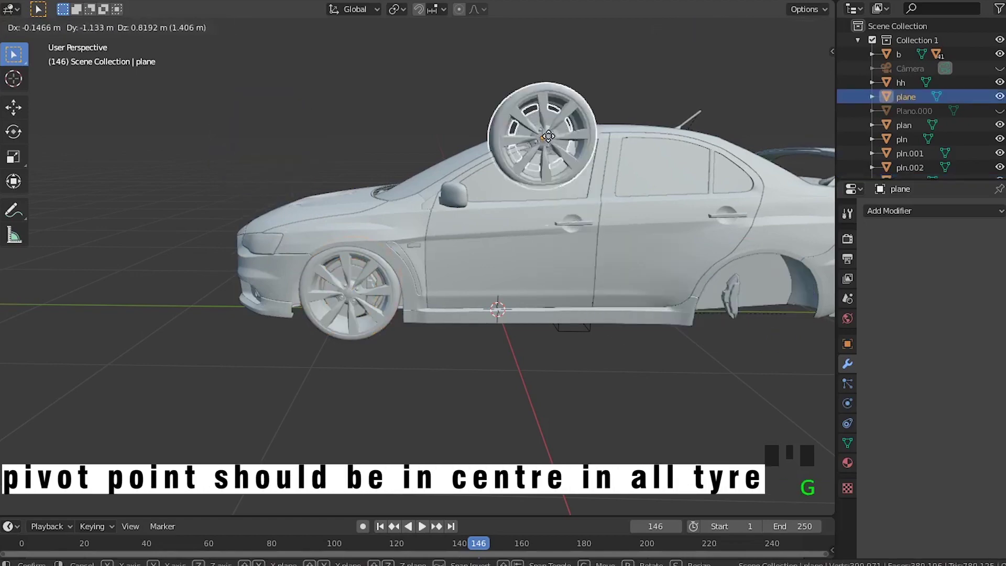
pyautogui.rightClick(561, 163)
# Check that the rear-right and front-right wheels move separately from the car body, cancelling each trial move.
pyautogui.moveTo(560, 245); pyautogui.dragTo(396, 279, button='middle')
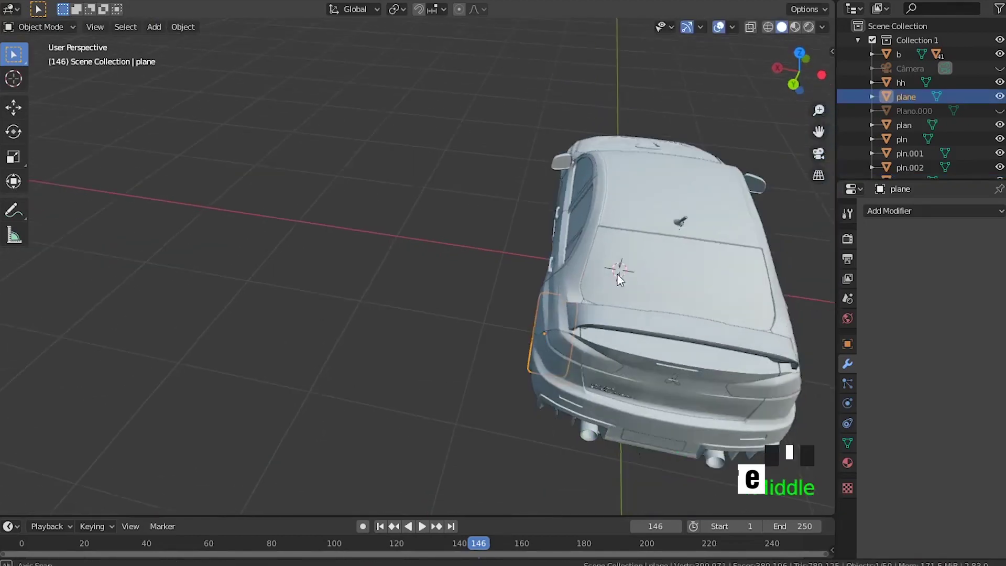
pyautogui.moveTo(622, 276); pyautogui.dragTo(477, 242, button='middle')
pyautogui.keyDown('shift'); pyautogui.moveTo(673, 304); pyautogui.dragTo(531, 217, button='middle'); pyautogui.keyUp('shift')
pyautogui.click(540, 304)
pyautogui.moveTo(540, 304); pyautogui.dragTo(530, 263, button='middle')
pyautogui.press('g')
pyautogui.rightClick(371, 157)
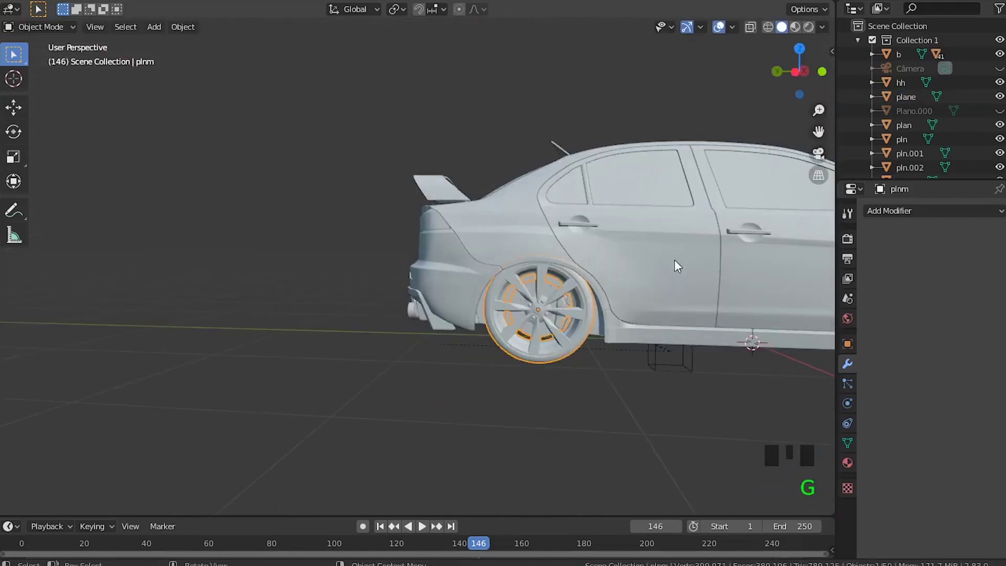
pyautogui.keyDown('shift'); pyautogui.moveTo(674, 261); pyautogui.dragTo(369, 285, button='middle'); pyautogui.keyUp('shift')
pyautogui.click(657, 341)
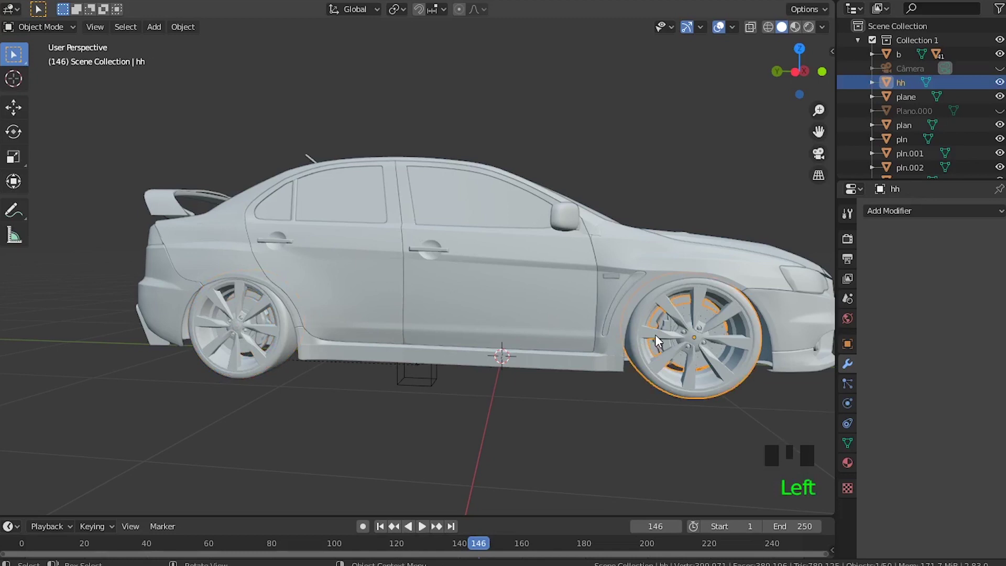
pyautogui.press('g')
pyautogui.rightClick(481, 177)
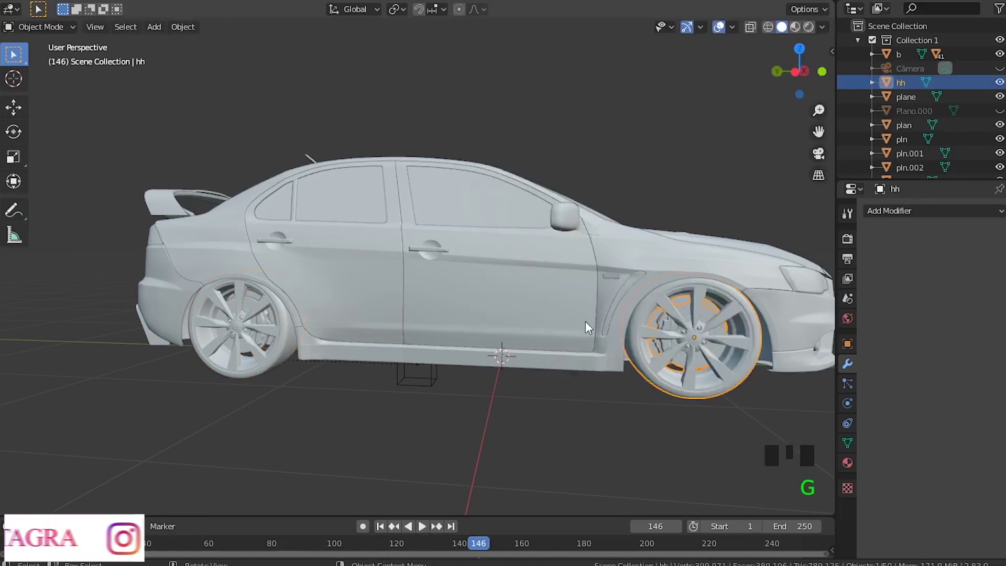
# Check how the front-right brake caliper and the car body move on their own, cancelling each trial move.
pyautogui.click(661, 324)
pyautogui.press('g')
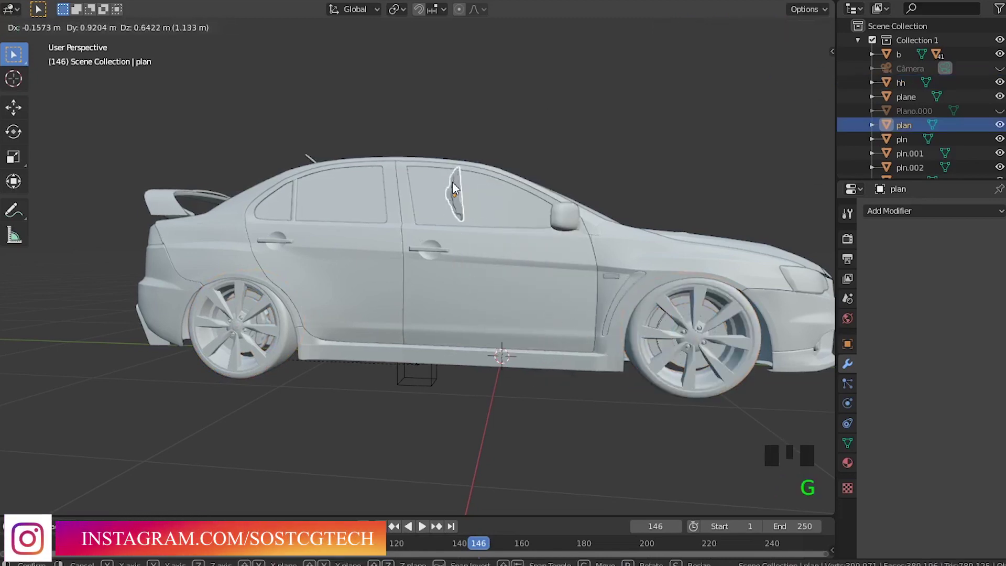
pyautogui.rightClick(452, 182)
pyautogui.moveTo(289, 312); pyautogui.dragTo(296, 307, button='middle')
pyautogui.click(238, 262)
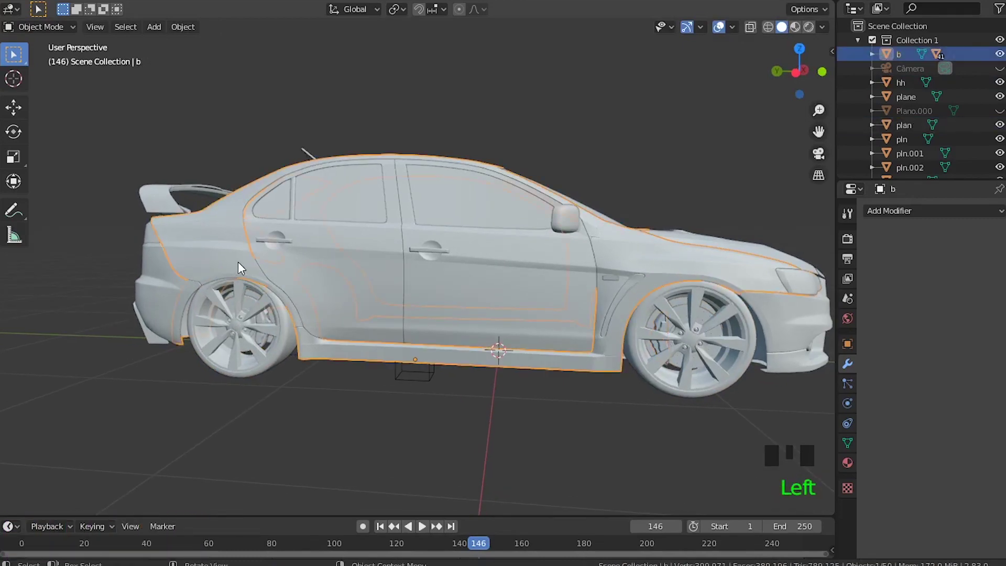
pyautogui.press('g')
pyautogui.rightClick(494, 180)
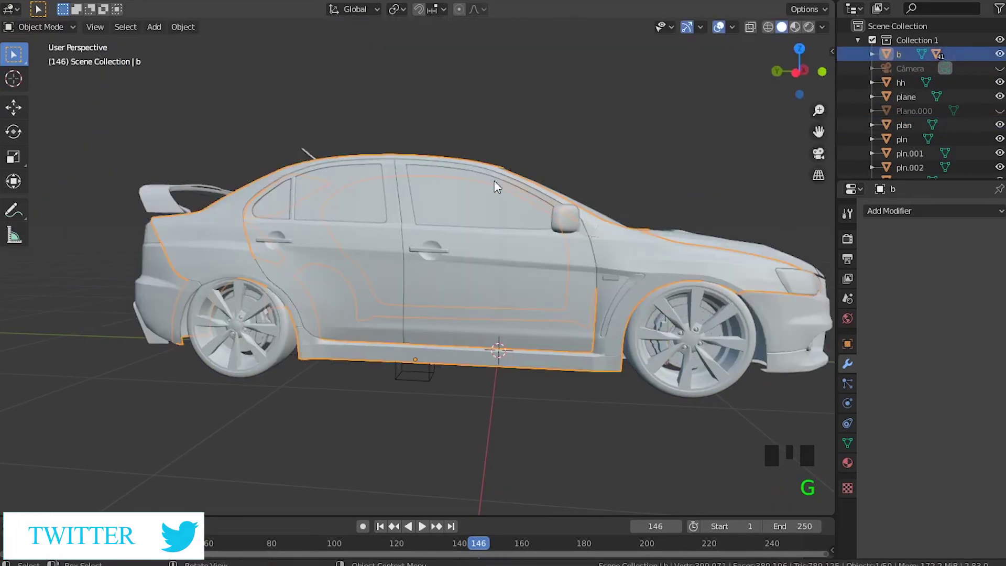
pyautogui.moveTo(495, 181); pyautogui.dragTo(335, 287, button='middle')
pyautogui.scroll(-3, 536, 282)
pyautogui.moveTo(537, 282); pyautogui.dragTo(470, 263, button='middle')
pyautogui.keyDown('shift'); pyautogui.moveTo(581, 327); pyautogui.dragTo(426, 323, button='middle'); pyautogui.keyUp('shift')
pyautogui.scroll(4, 428, 325)
pyautogui.click(419, 373)
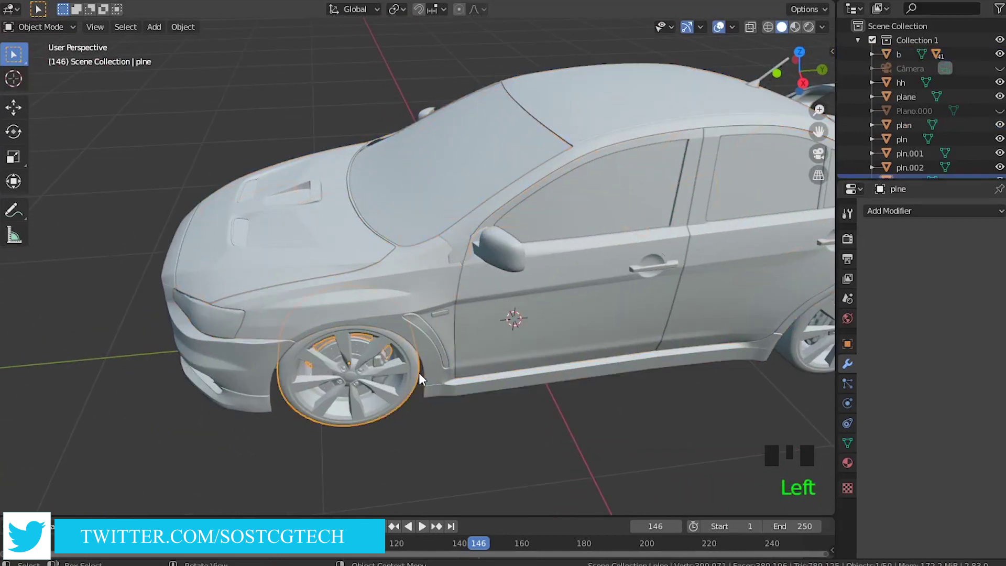
pyautogui.moveTo(514, 372); pyautogui.dragTo(455, 336, button='middle')
pyautogui.scroll(-2, 524, 351)
pyautogui.moveTo(595, 367); pyautogui.dragTo(652, 350, button='middle')
pyautogui.click(514, 335)
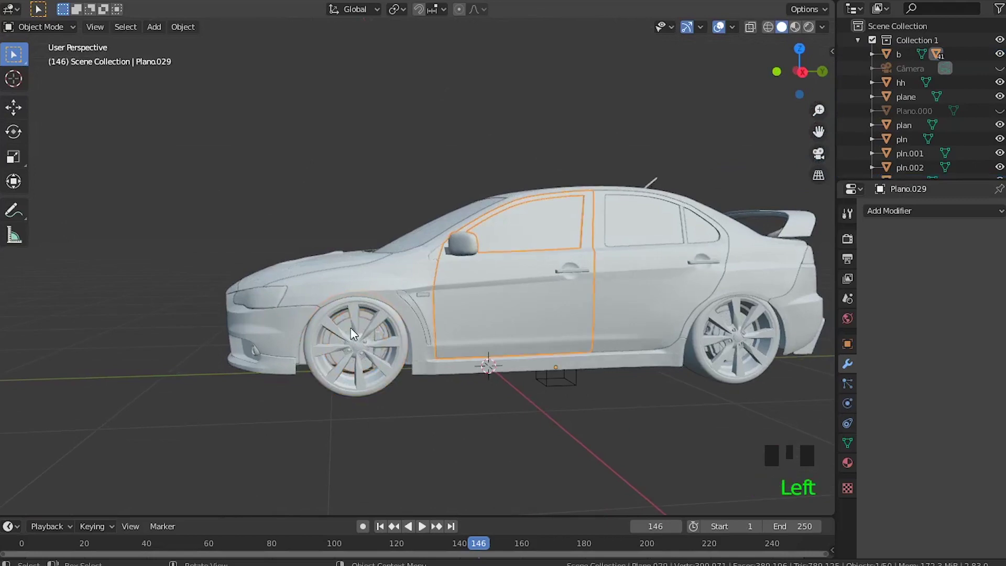
# Rename the front-left wheel object to car.Wheel.Ft.L, copying the name from the list in the Word document.
pyautogui.click(371, 366)
pyautogui.scroll(4, 385, 341)
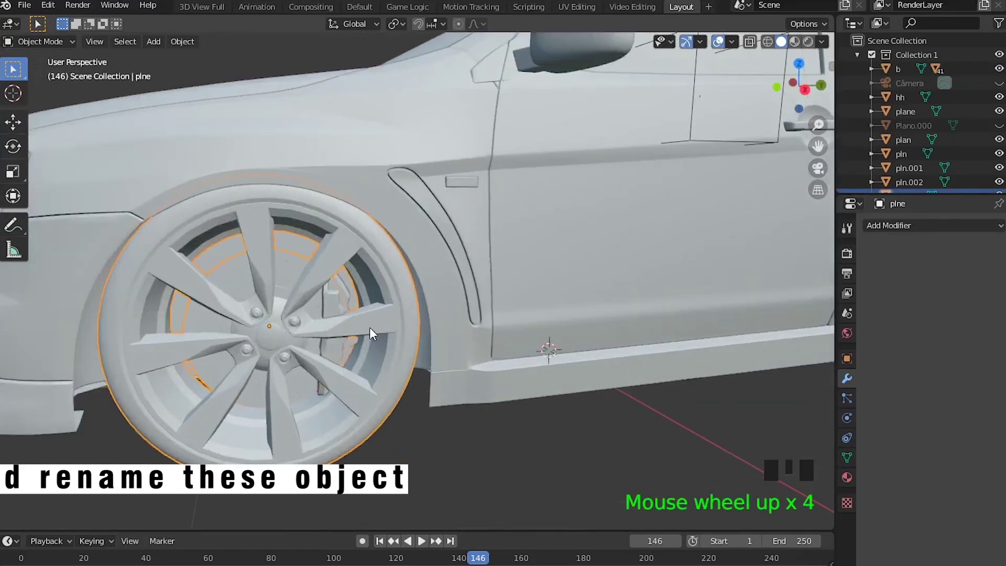
pyautogui.keyDown('shift'); pyautogui.moveTo(369, 327); pyautogui.dragTo(417, 286, button='middle'); pyautogui.keyUp('shift')
pyautogui.scroll(-2, 914, 157)
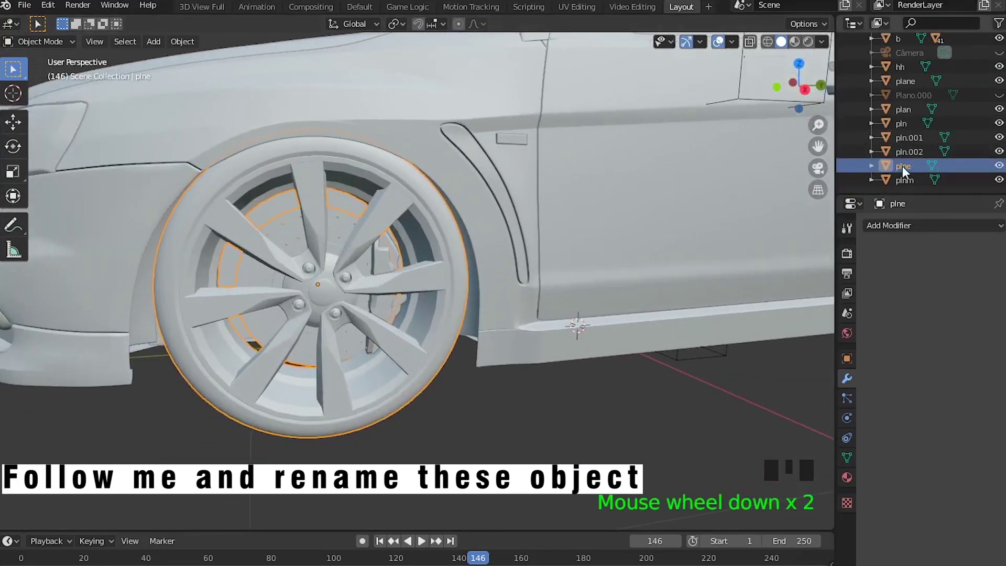
pyautogui.doubleClick(902, 167)
pyautogui.press('Left')
pyautogui.press('Left')
pyautogui.press('Left')
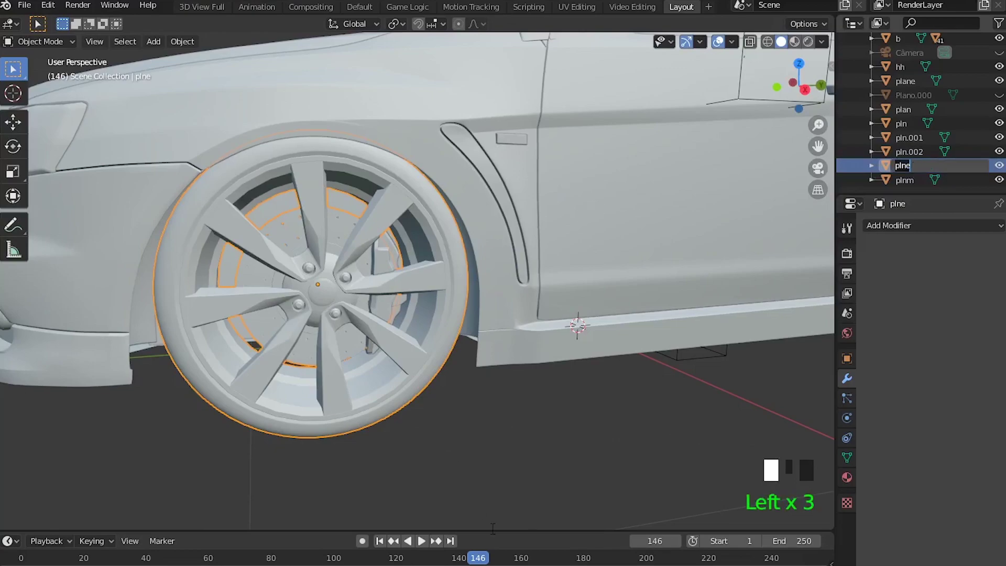
pyautogui.hotkey('alt', 'Tab')
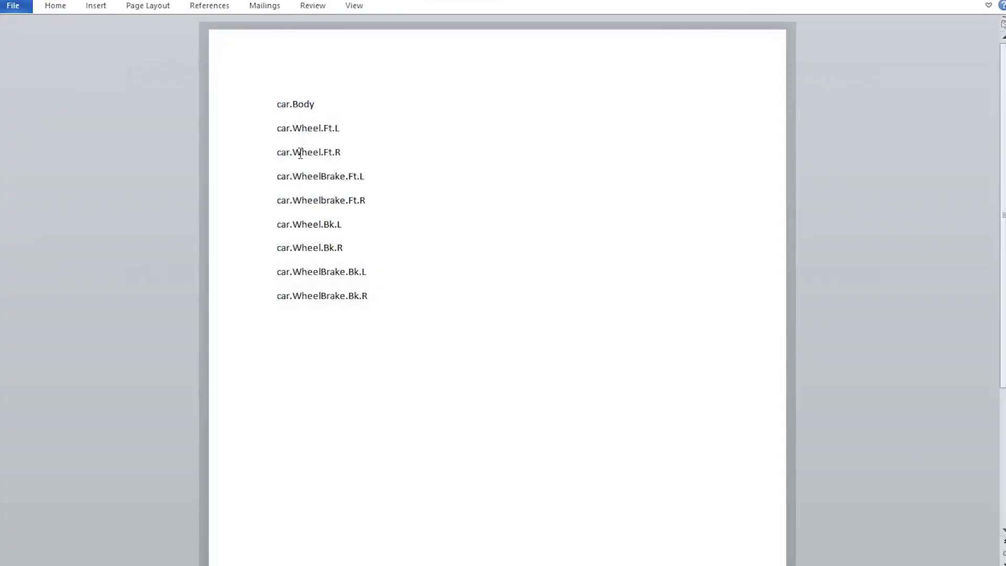
pyautogui.moveTo(278, 128); pyautogui.dragTo(347, 131)
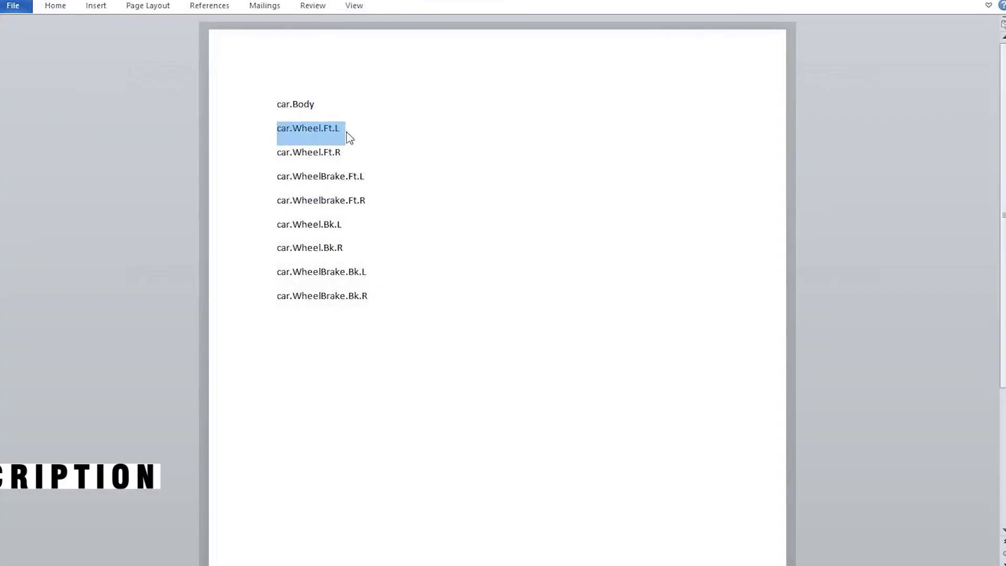
pyautogui.hotkey('alt', 'Tab')
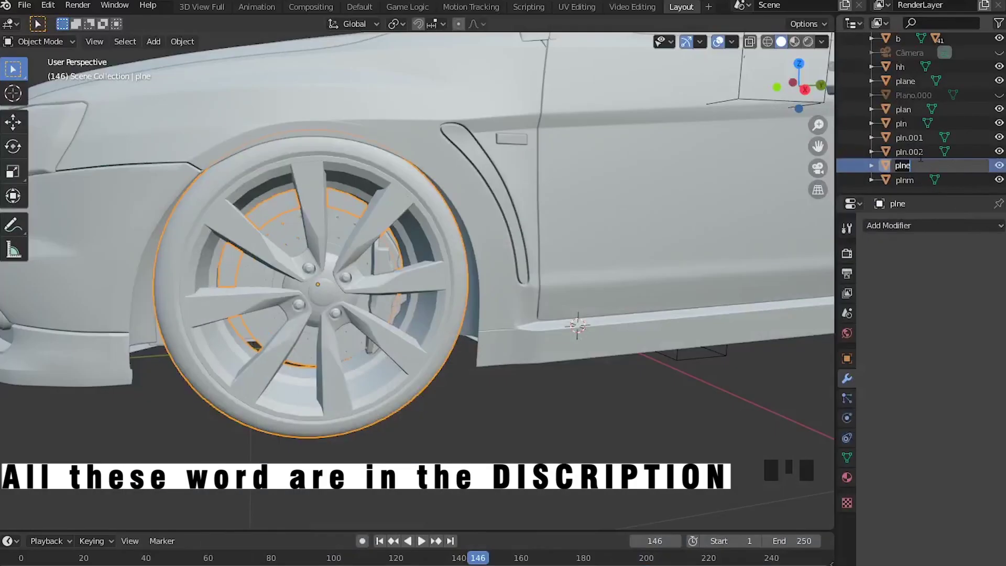
pyautogui.press('Return')
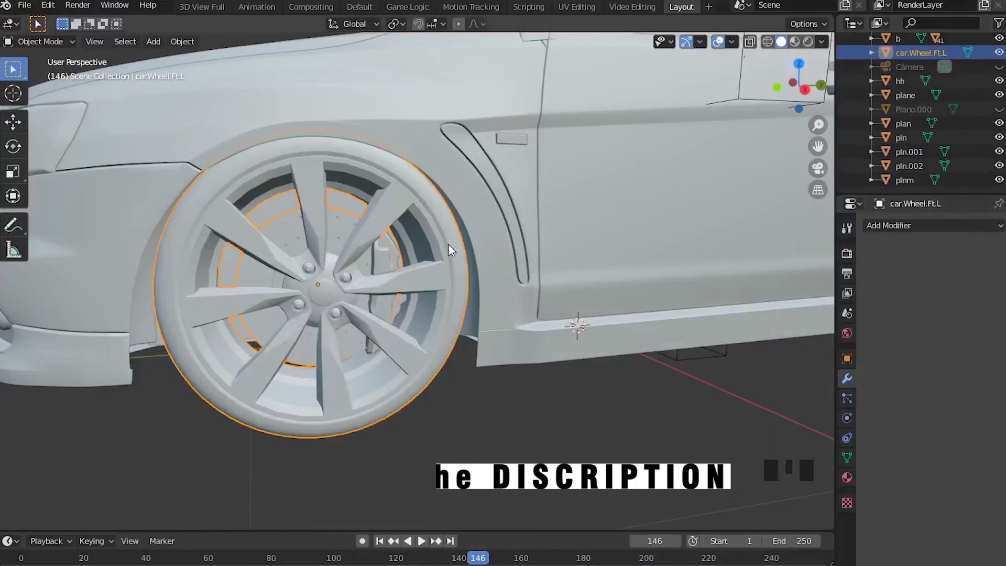
# Test-move the front-left wheel, cancel the move, and hide the wheel to expose its brake caliper.
pyautogui.scroll(-2, 429, 253)
pyautogui.moveTo(428, 252); pyautogui.dragTo(372, 263, button='middle')
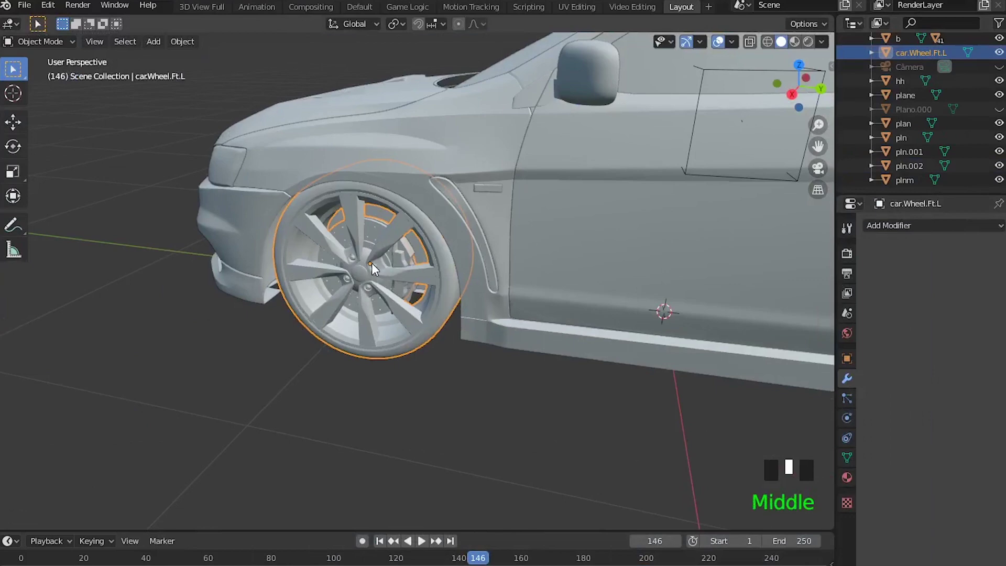
pyautogui.press('g')
pyautogui.rightClick(252, 156)
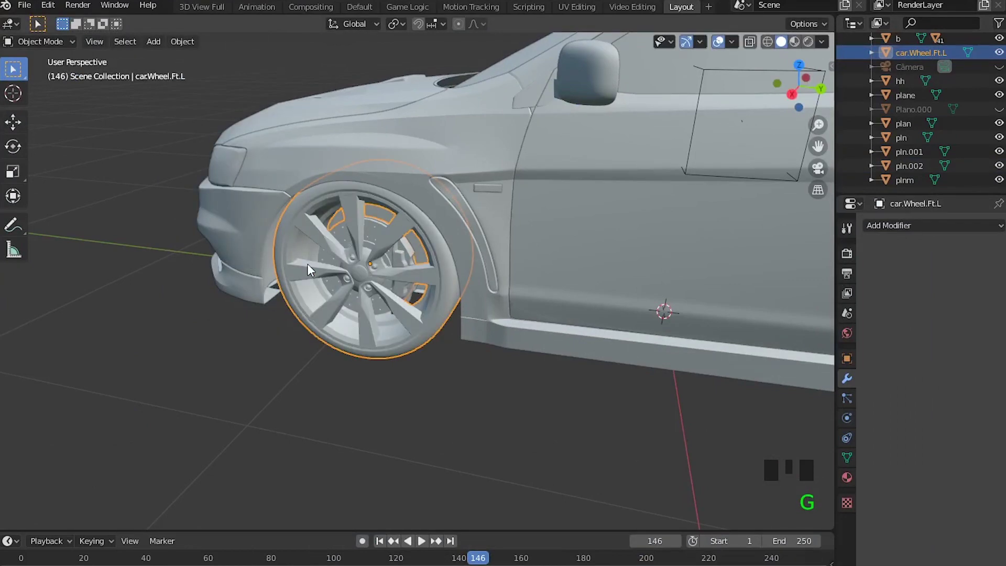
pyautogui.press('h')
# Rename the front-left brake caliper to car.WheelBrake.Ft.L, copying the name from the list in the Word document.
pyautogui.click(402, 269)
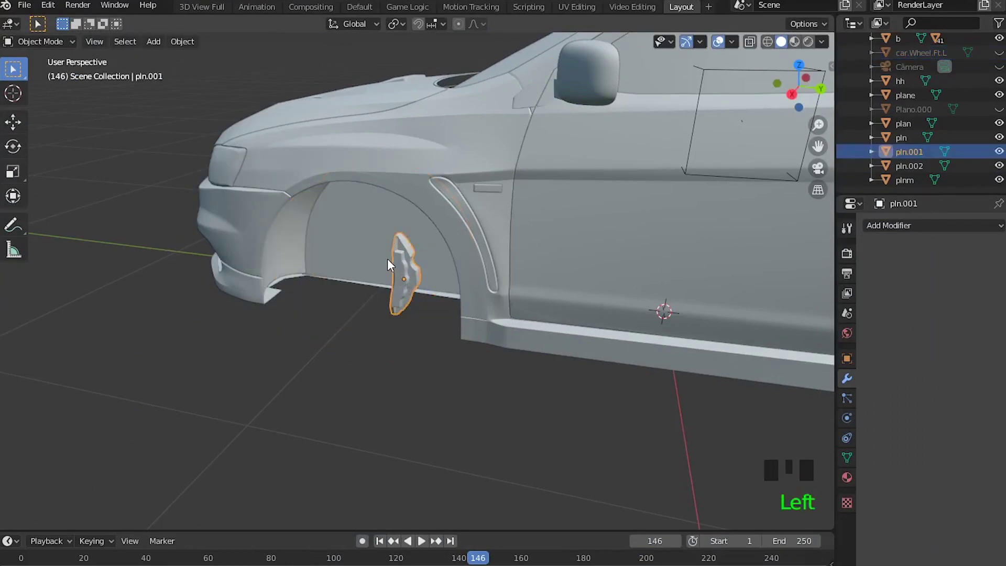
pyautogui.scroll(5, 921, 123)
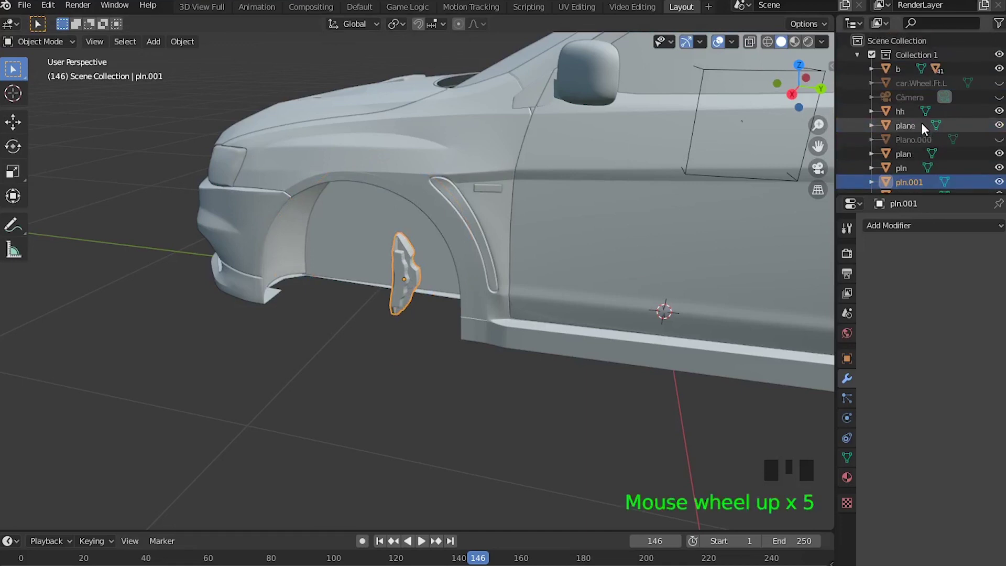
pyautogui.scroll(-3, 921, 122)
pyautogui.doubleClick(919, 152)
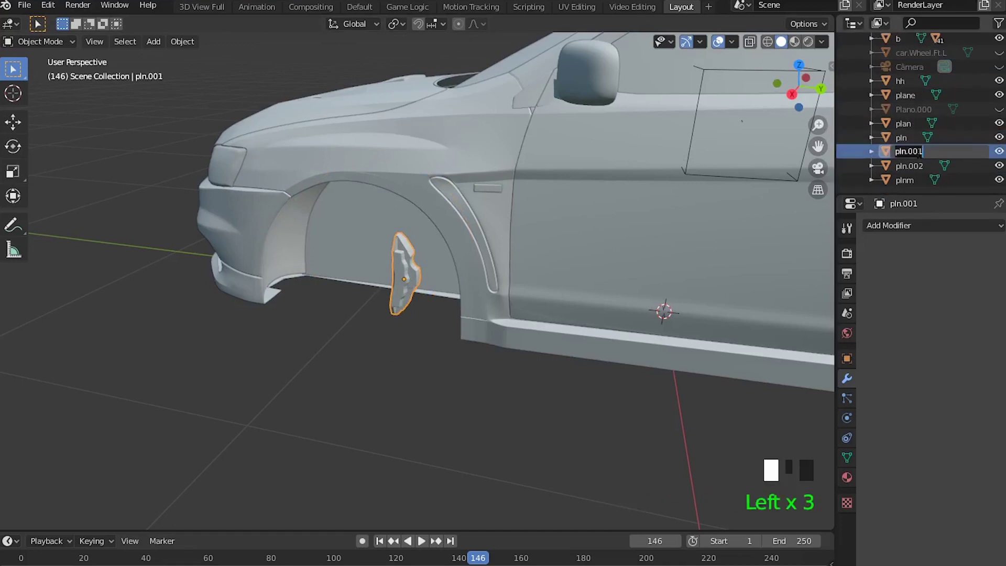
pyautogui.hotkey('alt', 'Tab')
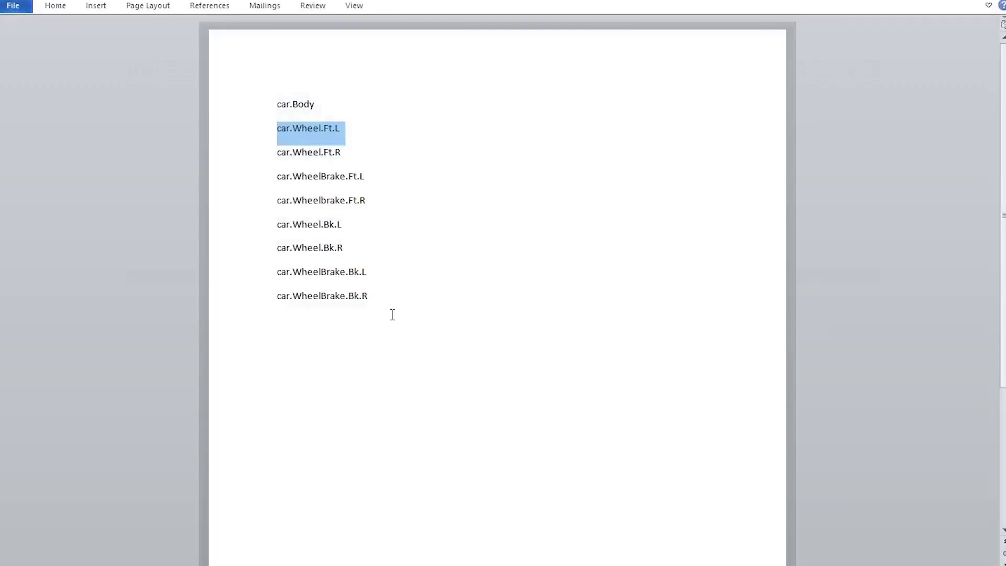
pyautogui.moveTo(272, 180); pyautogui.dragTo(358, 182)
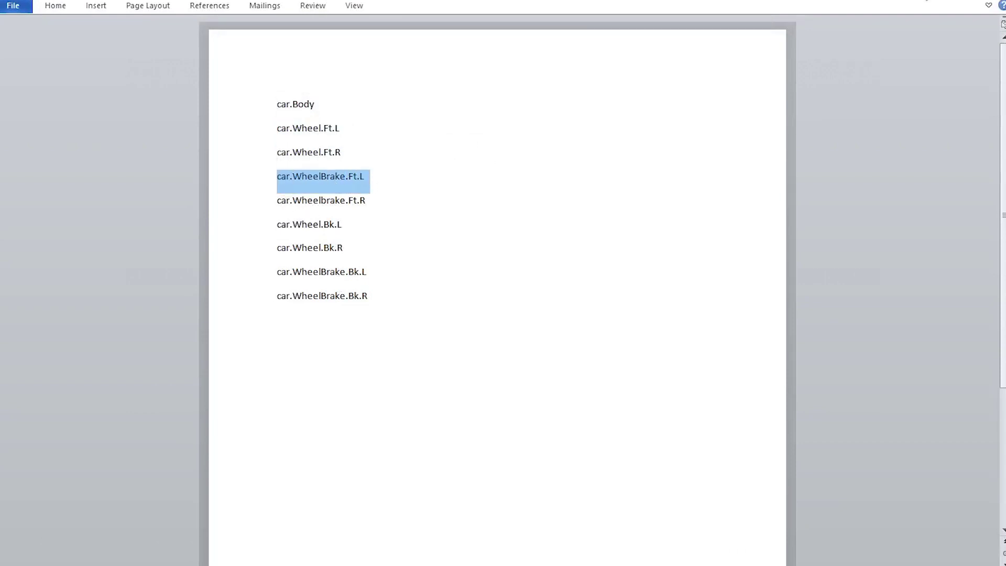
pyautogui.hotkey('alt', 'Tab')
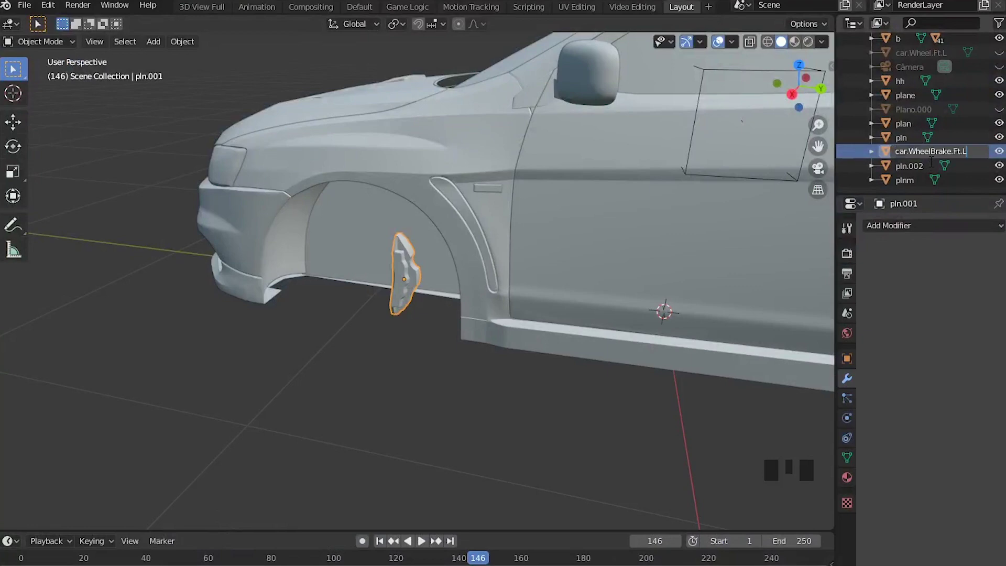
pyautogui.press('Return')
# Hide the front-left brake caliper.
pyautogui.scroll(-3, 501, 275)
pyautogui.scroll(4, 501, 276)
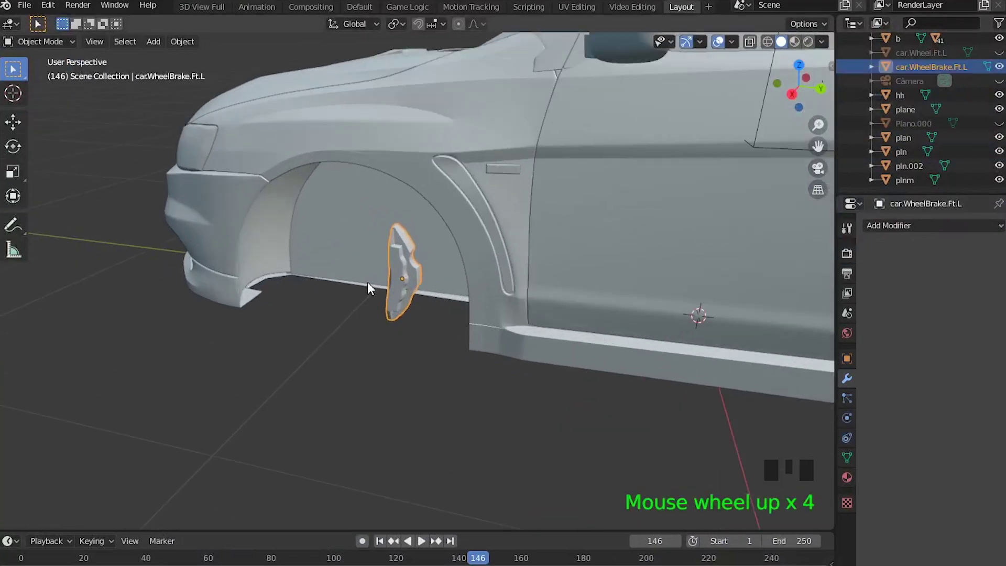
pyautogui.press('h')
# Select the front-right wheel and test-move it to check that it is a separate object, cancelling the move.
pyautogui.scroll(-3, 383, 262)
pyautogui.moveTo(411, 254); pyautogui.dragTo(517, 353, button='middle')
pyautogui.scroll(-4, 399, 284)
pyautogui.keyDown('shift'); pyautogui.moveTo(400, 285); pyautogui.dragTo(452, 356, button='middle'); pyautogui.keyUp('shift')
pyautogui.scroll(5, 474, 376)
pyautogui.click(452, 356)
pyautogui.scroll(-3, 451, 356)
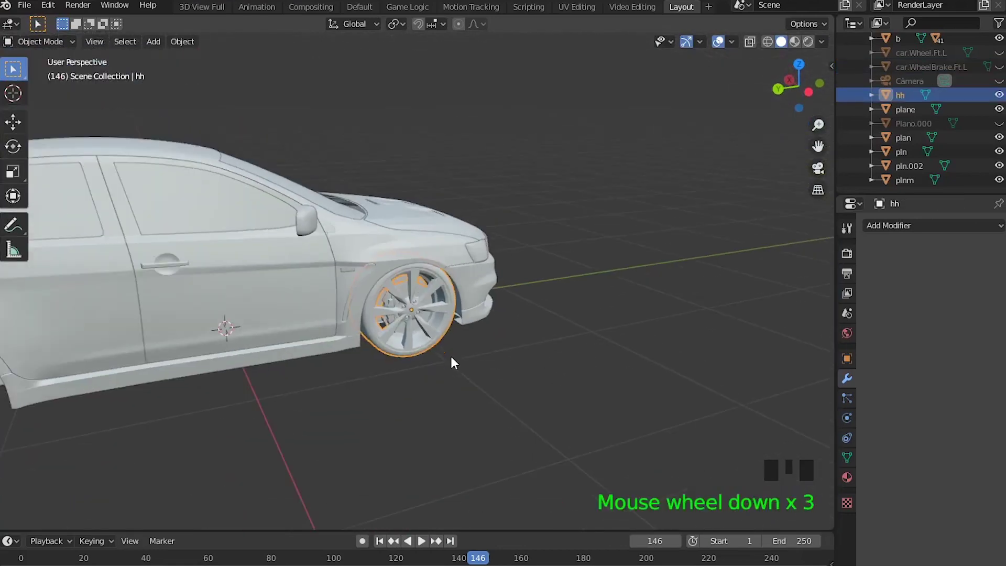
pyautogui.scroll(3, 452, 356)
pyautogui.press('g')
pyautogui.rightClick(414, 265)
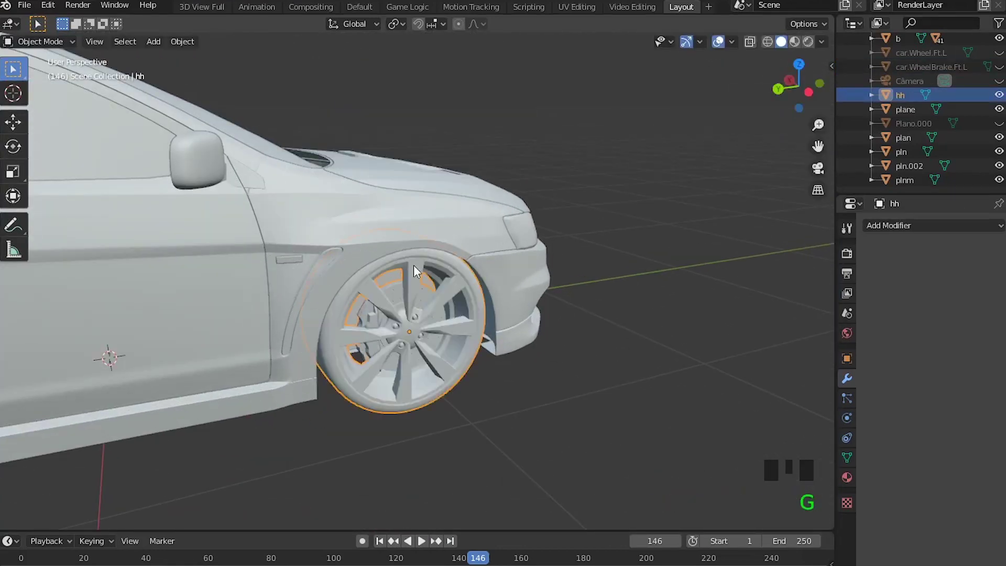
# Rename the front-right wheel object to car.Wheel.Ft.R, copying the name from the list in the Word document.
pyautogui.click(900, 95)
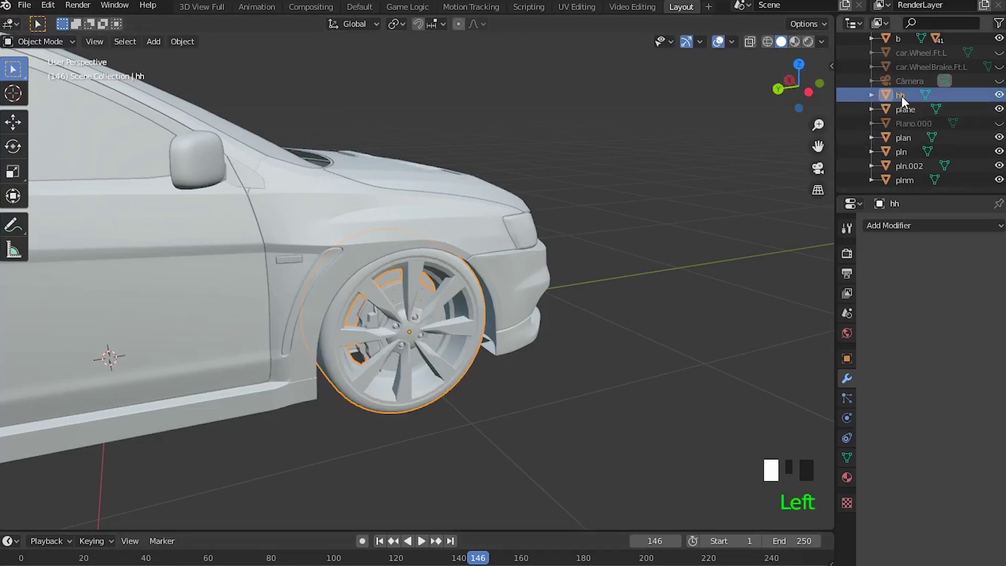
pyautogui.doubleClick(900, 95)
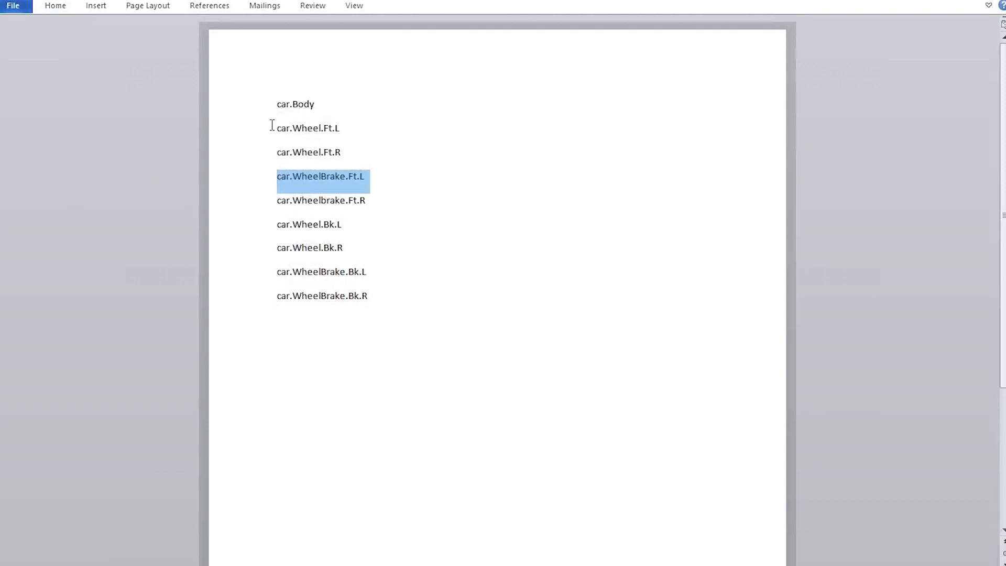
pyautogui.moveTo(275, 151); pyautogui.dragTo(383, 160)
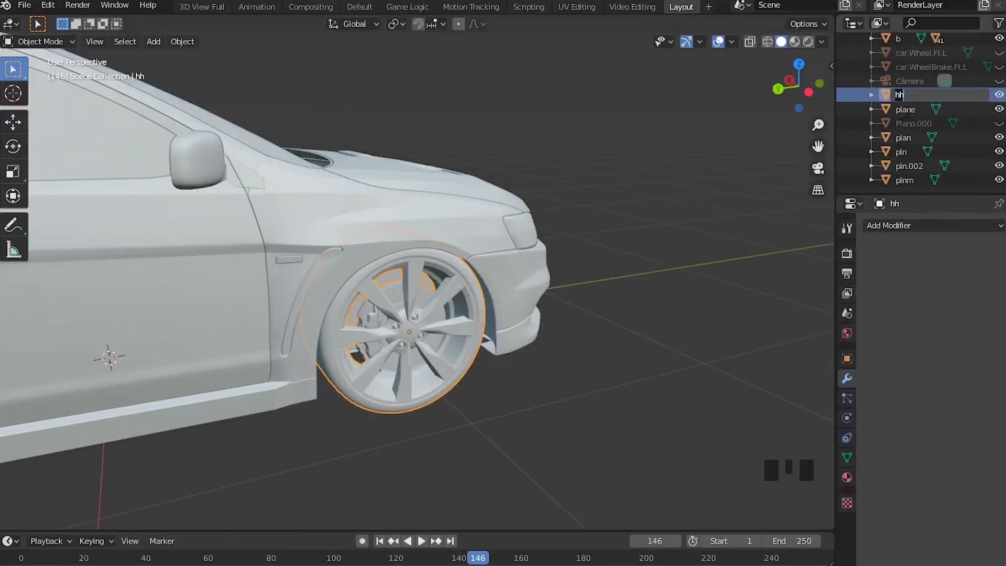
pyautogui.press('Return')
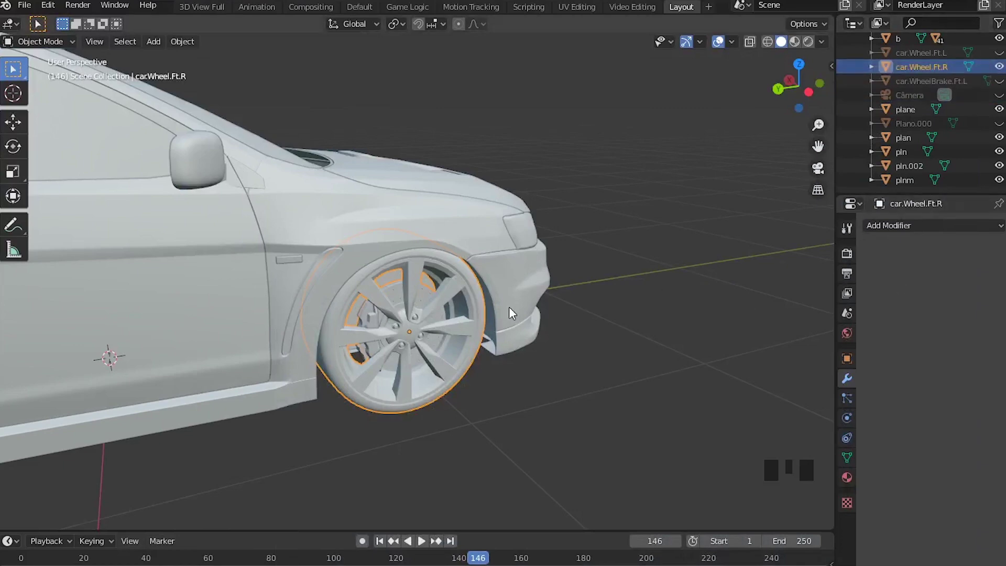
# Test-move the front-right wheel, cancel the move, and hide the wheel to expose its brake caliper.
pyautogui.press('g')
pyautogui.rightClick(316, 187)
pyautogui.press('h')
# Rename the front-right brake caliper to car.Wheelbrake.Ft.R, copying the name from the list in the Word document.
pyautogui.click(365, 339)
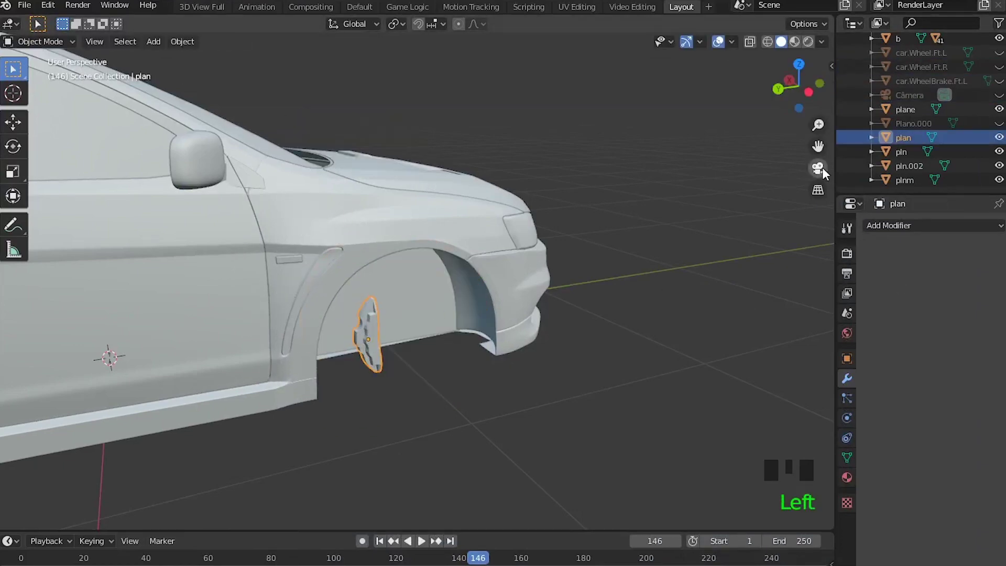
pyautogui.doubleClick(900, 138)
pyautogui.hotkey('alt', 'Tab')
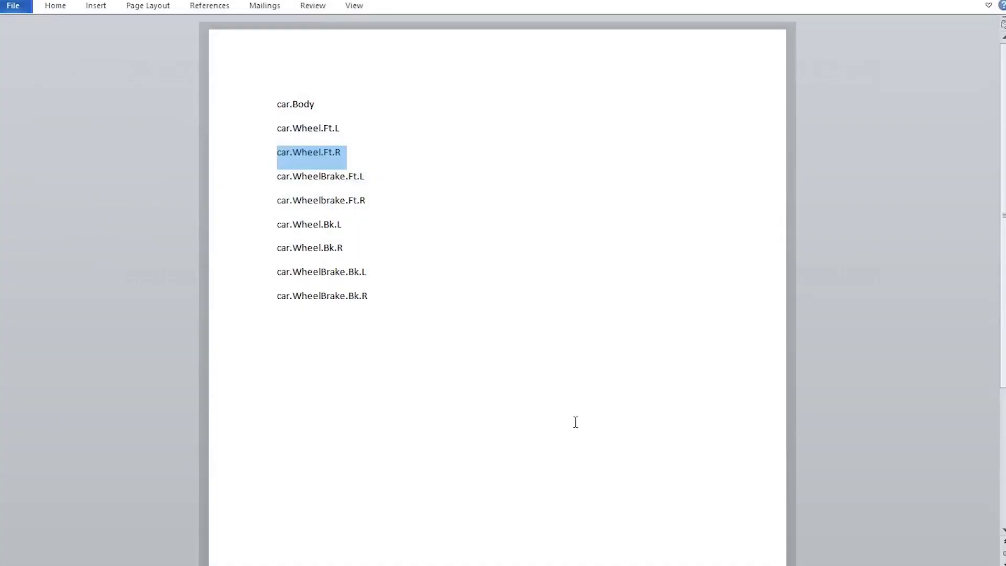
pyautogui.moveTo(287, 201); pyautogui.dragTo(461, 209)
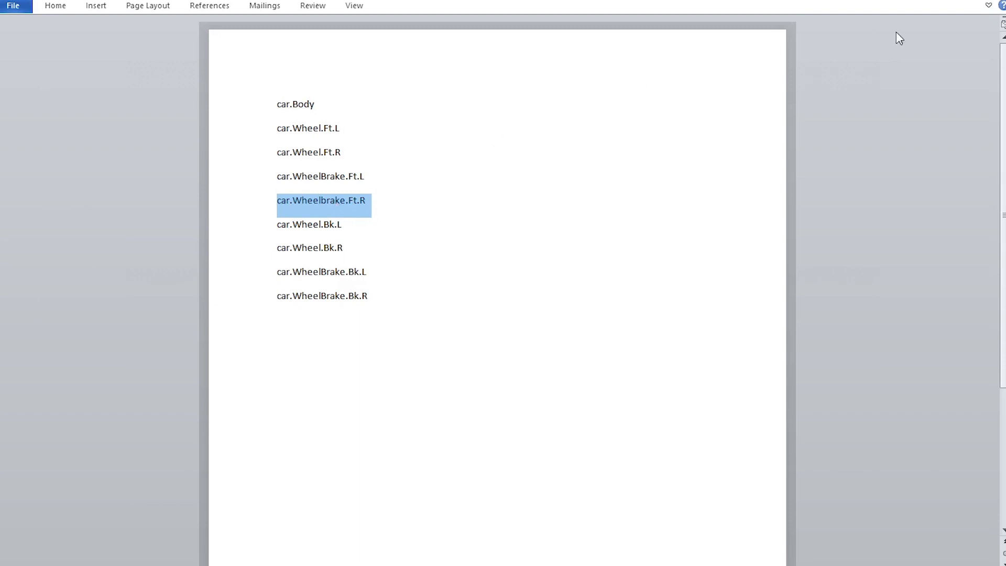
pyautogui.hotkey('alt', 'Tab')
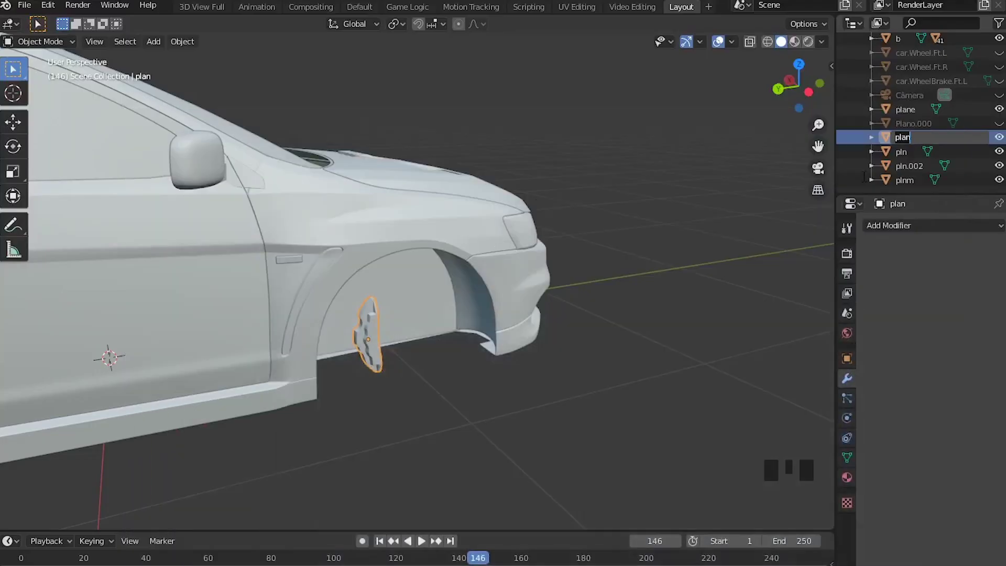
pyautogui.press('Return')
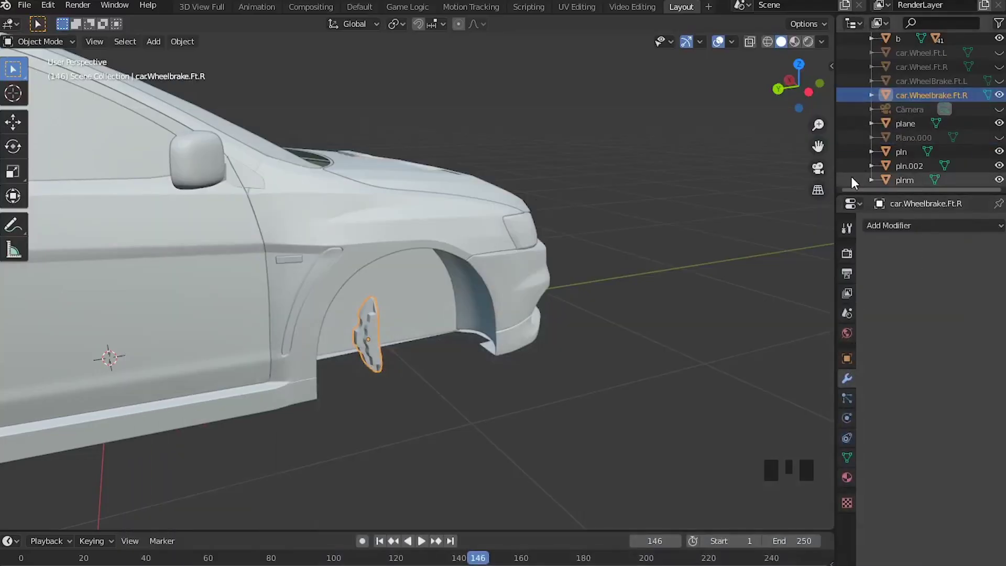
# Hide the front-right brake caliper and select the rear-right brake caliper behind the wheel spokes.
pyautogui.scroll(-3, 366, 334)
pyautogui.keyDown('shift'); pyautogui.moveTo(366, 335); pyautogui.dragTo(364, 304, button='middle'); pyautogui.keyUp('shift')
pyautogui.scroll(6, 404, 341)
pyautogui.click(439, 382)
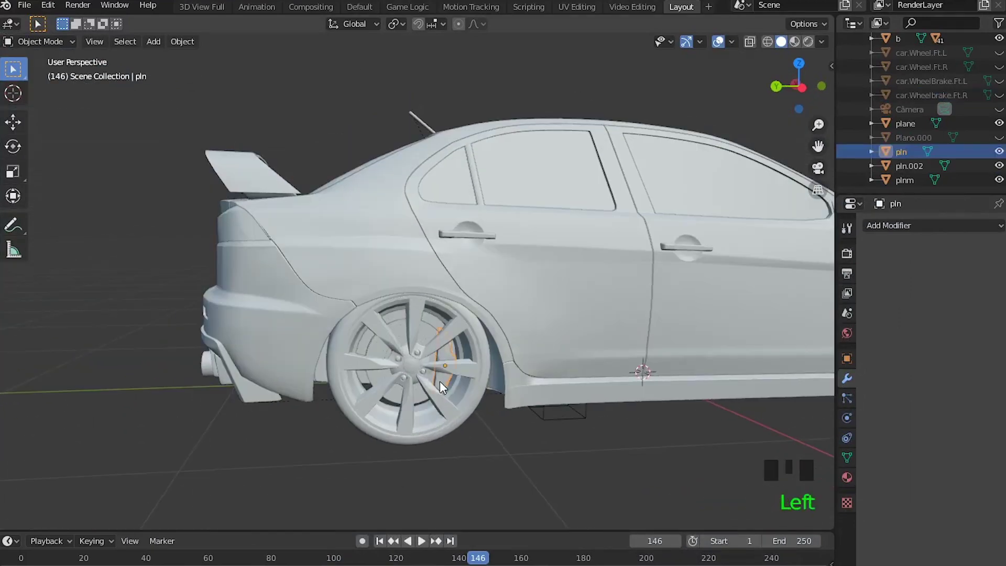
# Hide the rear-right wheel to look at the brake caliper behind it, and undo the hiding.
pyautogui.moveTo(439, 381); pyautogui.dragTo(441, 397, button='middle')
pyautogui.click(445, 404)
pyautogui.press('h')
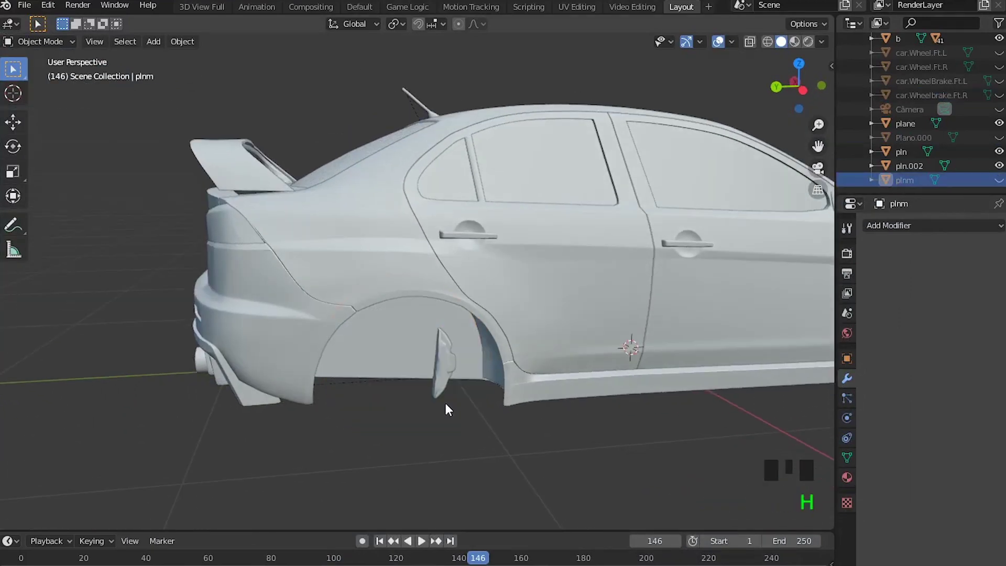
pyautogui.hotkey('ctrl', 'z')
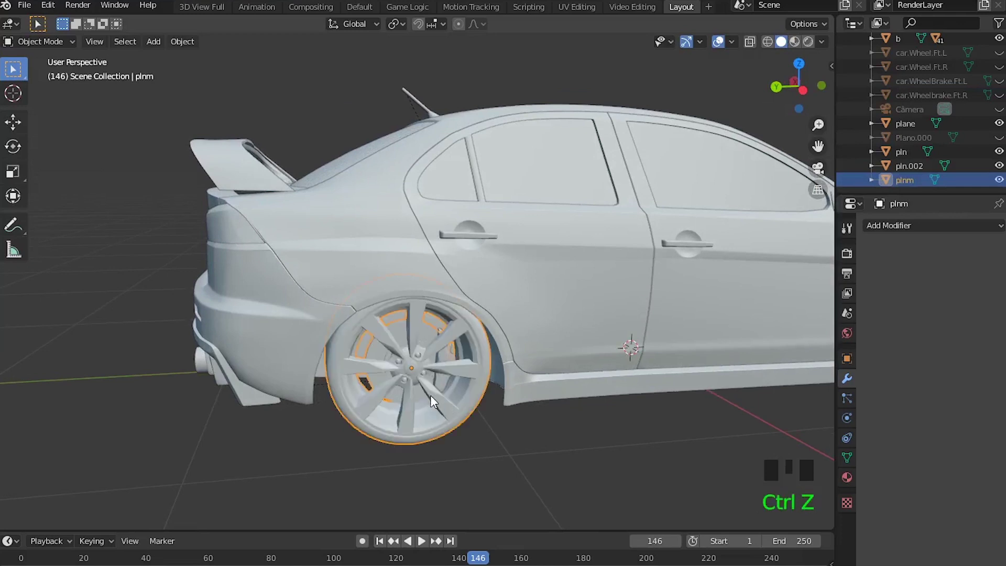
# Test-move the rear-right wheel, cancel the move, and rename it car.Wheel.Bk.R using the name list in the Word document.
pyautogui.press('g')
pyautogui.rightClick(373, 212)
pyautogui.moveTo(388, 315)
pyautogui.mouseDown(button='middle')
pyautogui.moveTo(420, 348)
pyautogui.moveTo(402, 309)
pyautogui.mouseUp(button='middle')
pyautogui.doubleClick(909, 180)
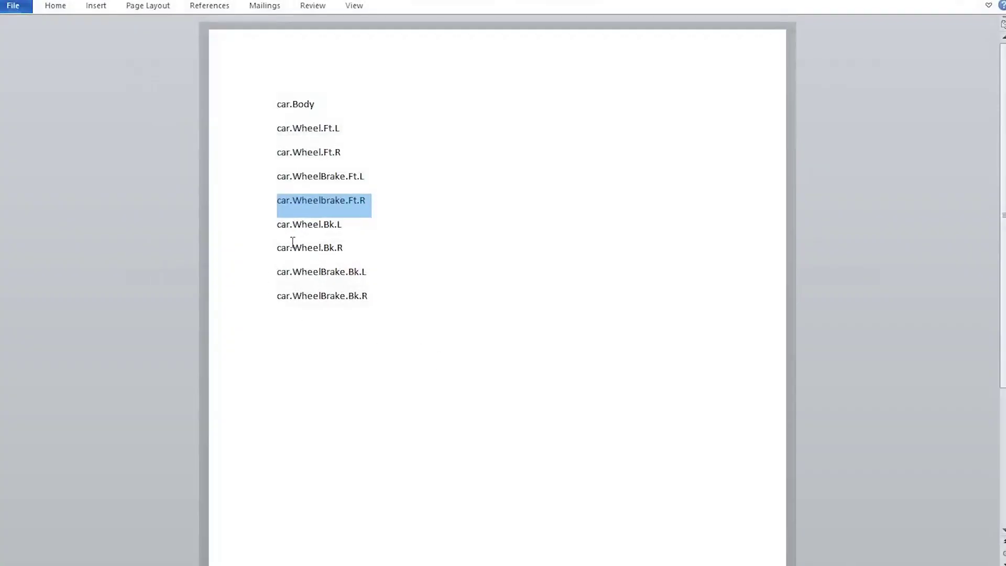
pyautogui.moveTo(278, 247); pyautogui.dragTo(347, 254)
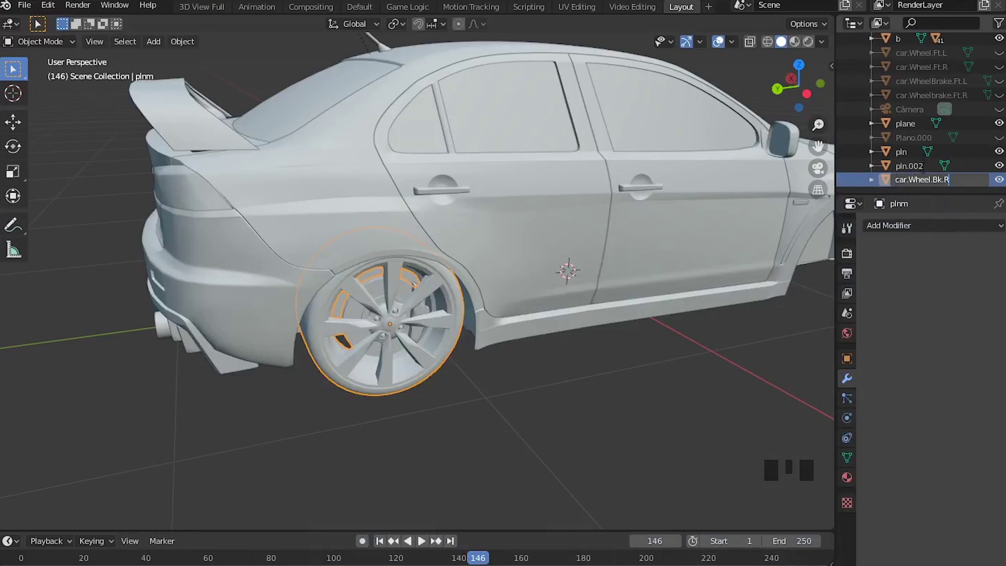
pyautogui.press('Return')
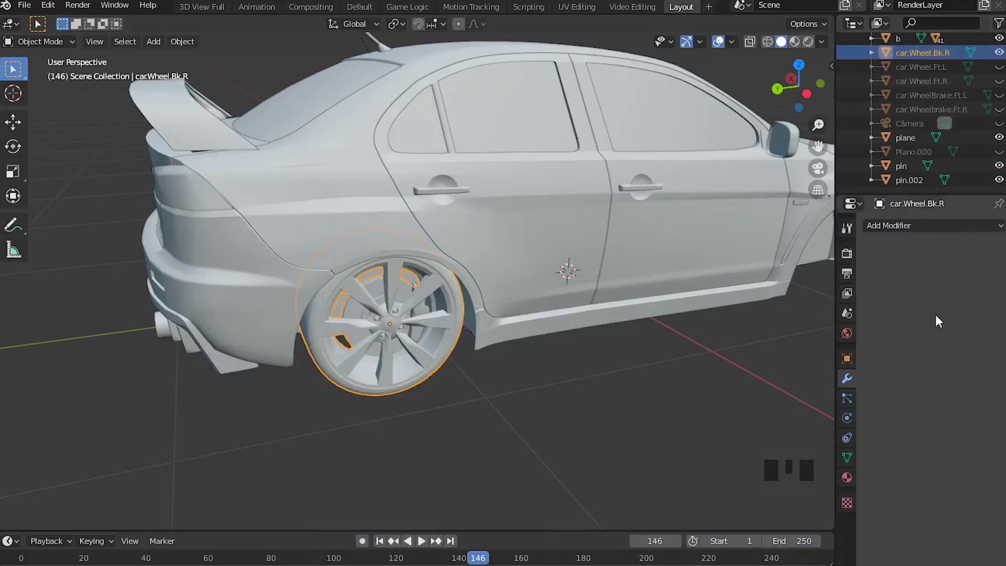
# Test-move the rear-right wheel, cancel the move, and hide the wheel to expose its brake caliper.
pyautogui.scroll(1, 416, 343)
pyautogui.scroll(-4, 416, 345)
pyautogui.press('g')
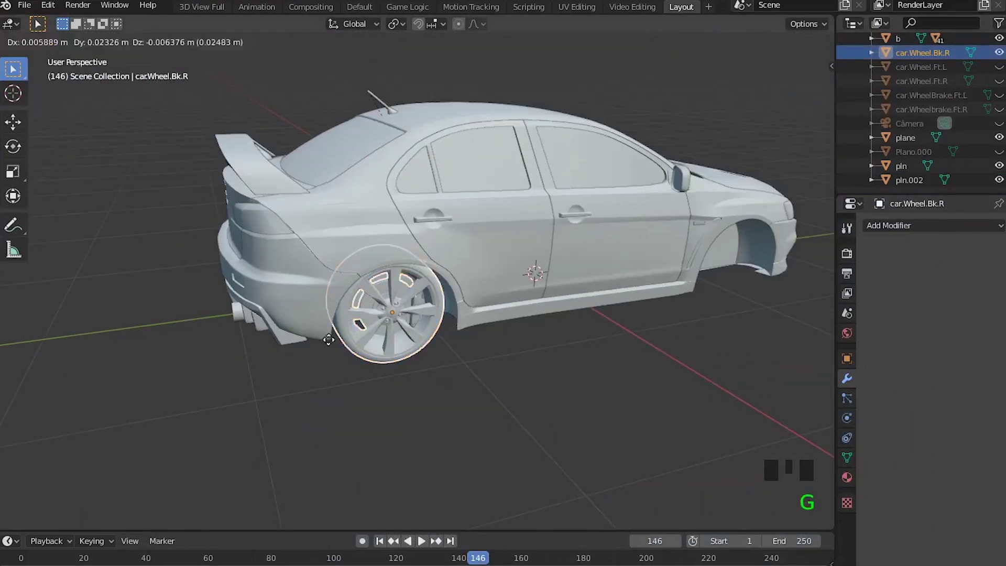
pyautogui.press('Escape')
pyautogui.press('h')
# Rename the rear-right brake caliper to car.WheelBrake.Bk.R, copying the name from the list in the Word document.
pyautogui.click(412, 312)
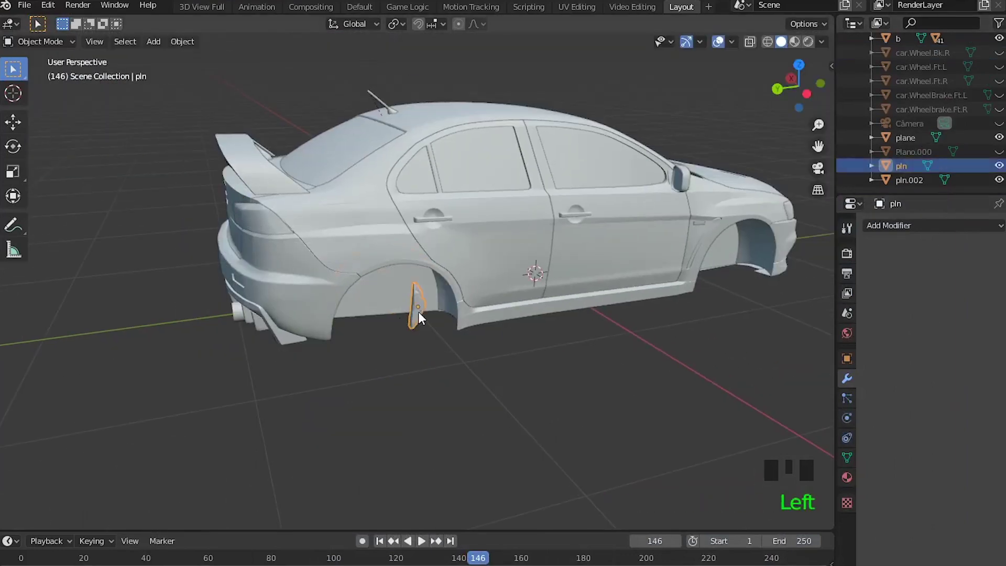
pyautogui.click(912, 166)
pyautogui.doubleClick(904, 166)
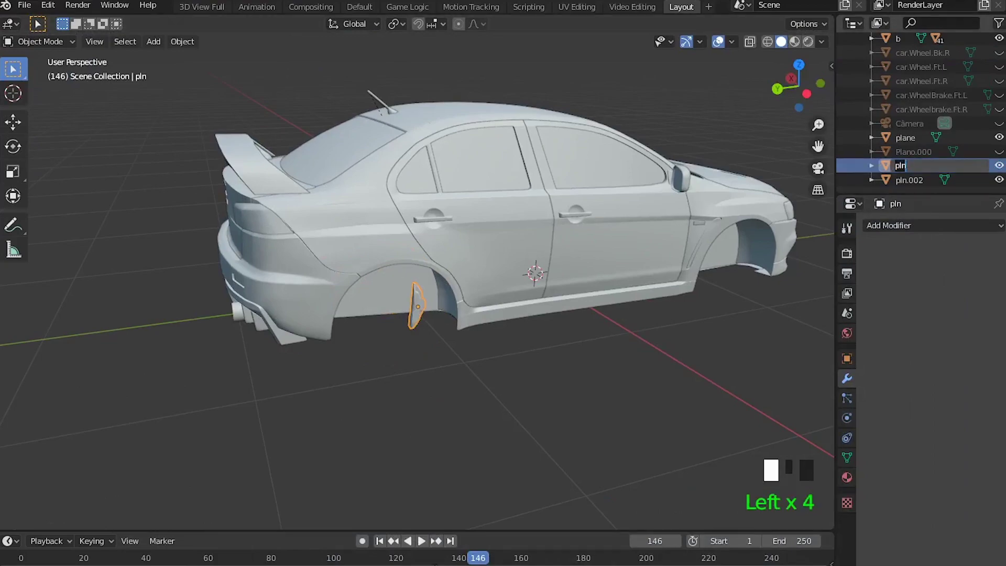
pyautogui.hotkey('alt', 'Tab')
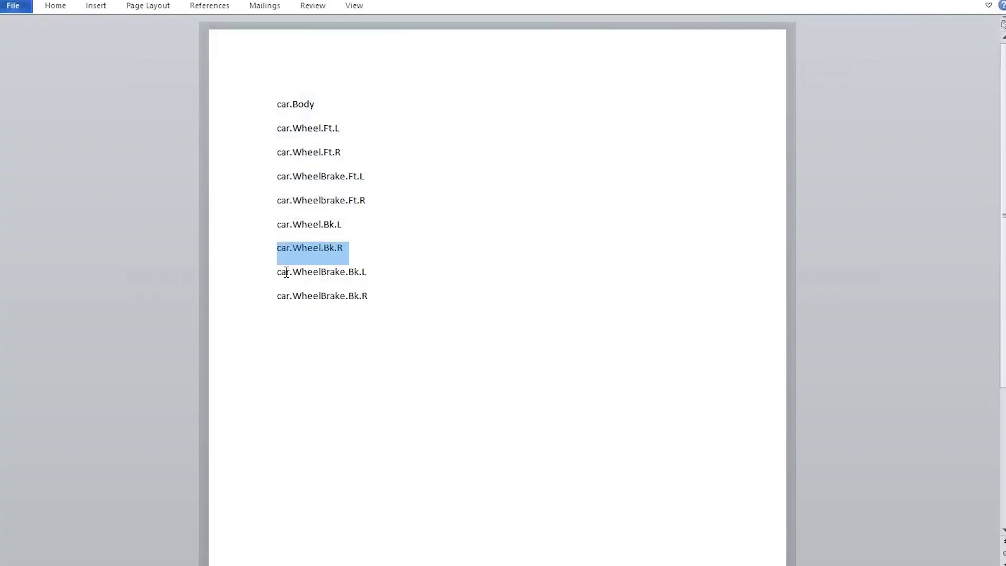
pyautogui.moveTo(277, 296); pyautogui.dragTo(320, 299)
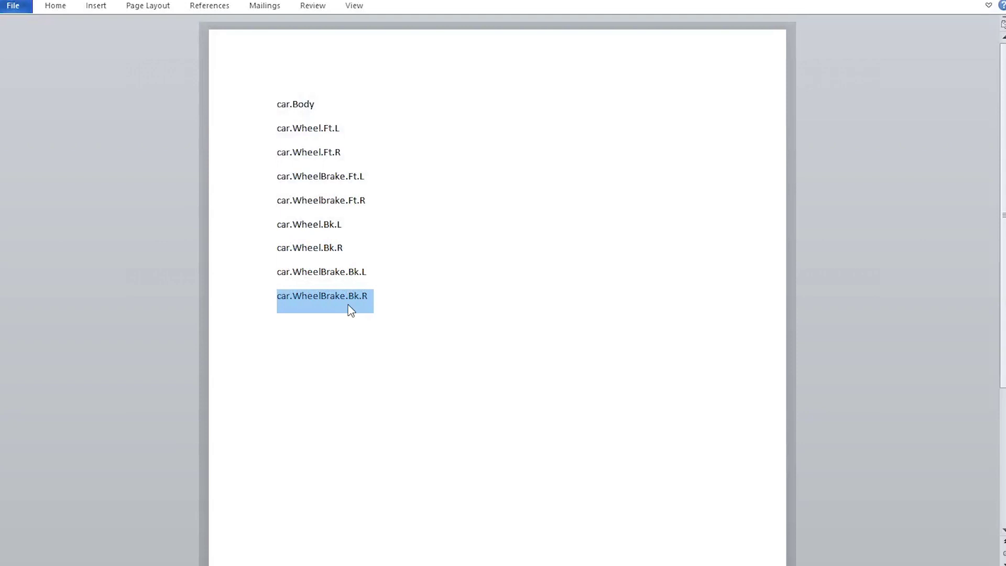
pyautogui.hotkey('ctrl', 'c')
pyautogui.hotkey('alt', 'Tab')
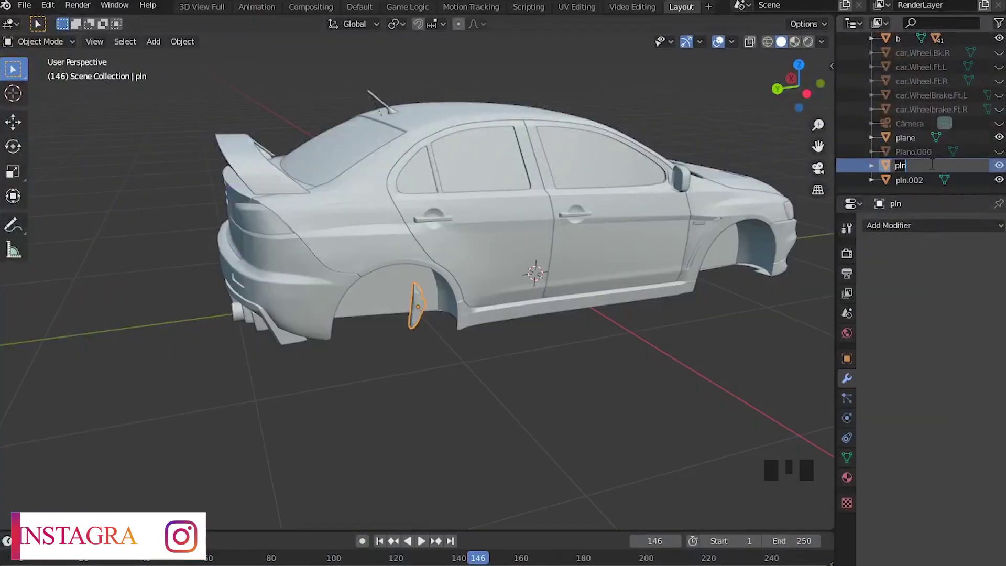
pyautogui.hotkey('ctrl', 'v')
pyautogui.press('Return')
# Hide the rear-right brake caliper and select the rear-left wheel on the other side of the car.
pyautogui.moveTo(518, 290); pyautogui.dragTo(534, 300, button='middle')
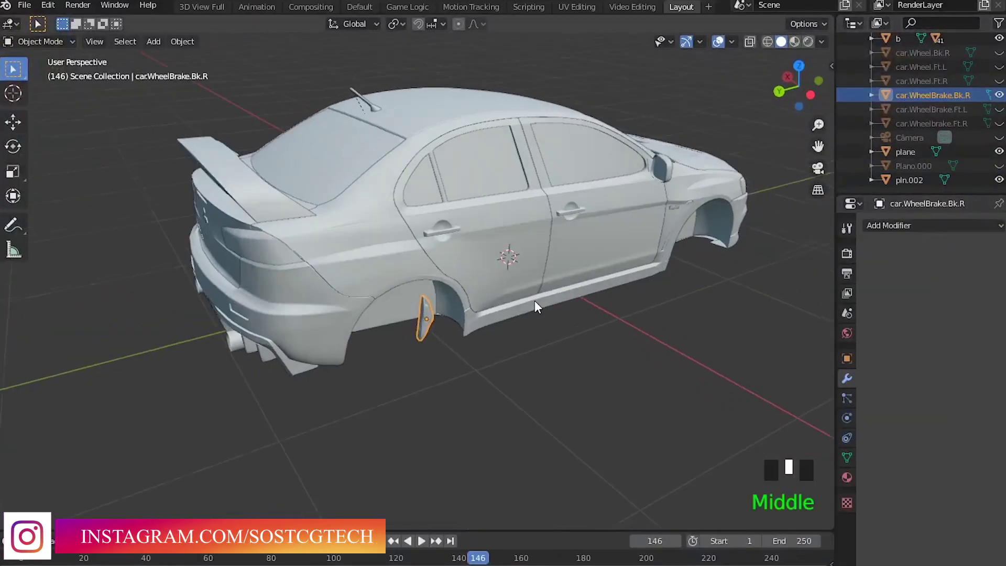
pyautogui.moveTo(400, 351); pyautogui.dragTo(285, 373, button='middle')
pyautogui.click(288, 403)
pyautogui.scroll(-2, 276, 404)
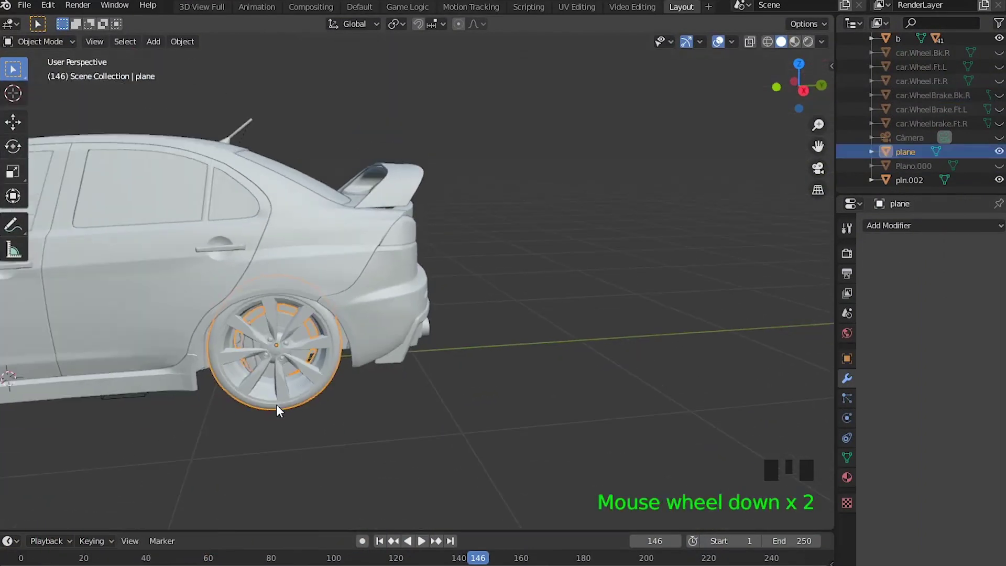
# Test-move the rear-left wheel, cancel the move, and rename it car.Wheel.Bk.L using the name list in the Word document.
pyautogui.scroll(2, 276, 404)
pyautogui.press('g')
pyautogui.rightClick(217, 225)
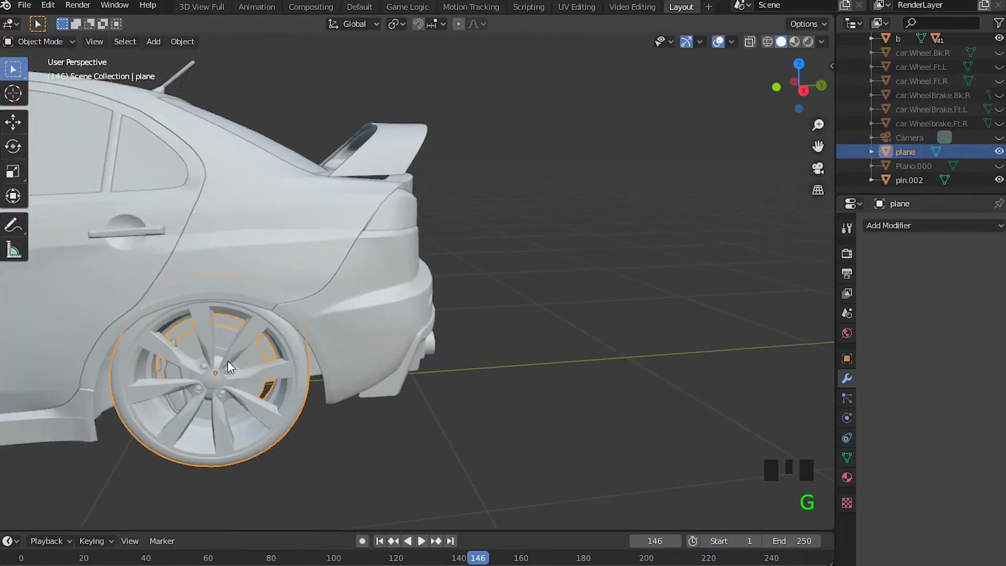
pyautogui.click(905, 151)
pyautogui.doubleClick(905, 152)
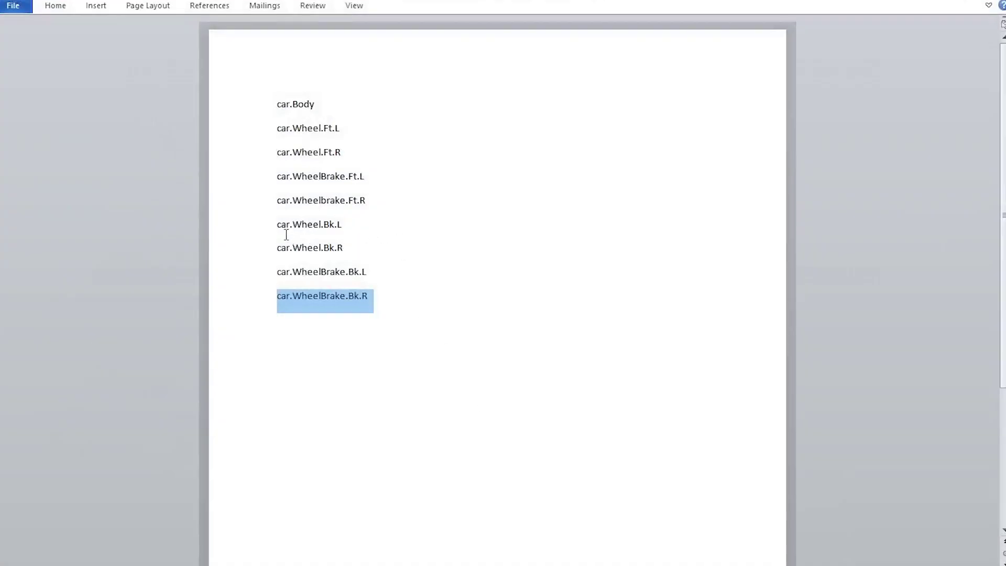
pyautogui.moveTo(275, 225); pyautogui.dragTo(402, 229)
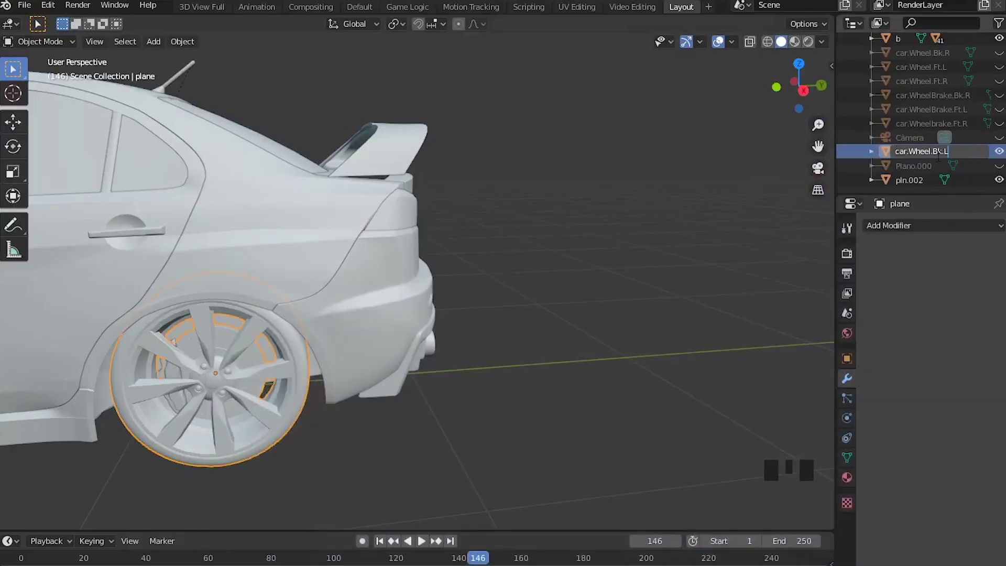
pyautogui.press('Return')
# Test-move the rear-left wheel, cancel the move, and hide the wheel to expose its brake caliper.
pyautogui.press('g')
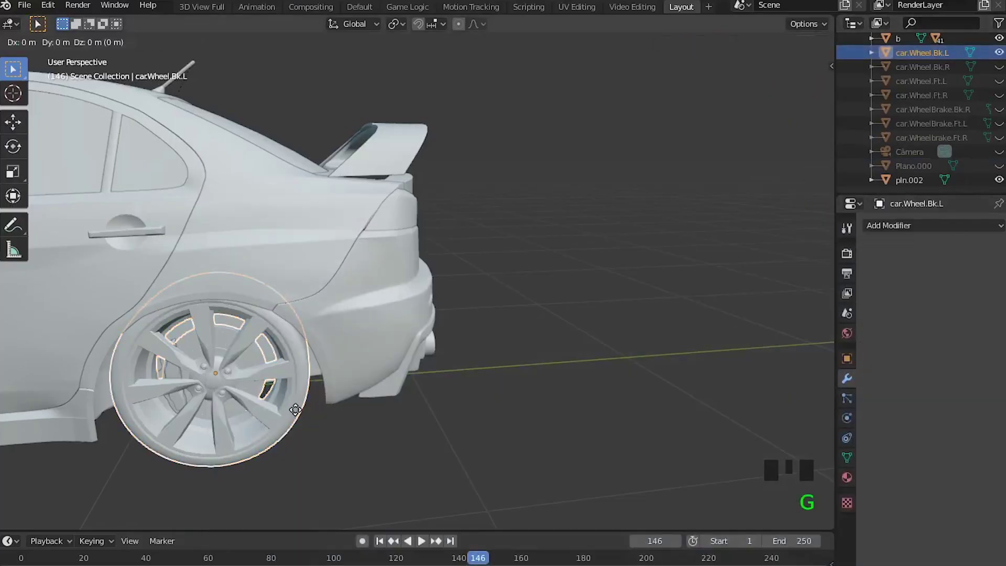
pyautogui.rightClick(336, 278)
pyautogui.press('h')
# Rename the rear-left brake caliper to car.WheelBrake.Bk.L, copying the name from the list in the Word document.
pyautogui.click(181, 387)
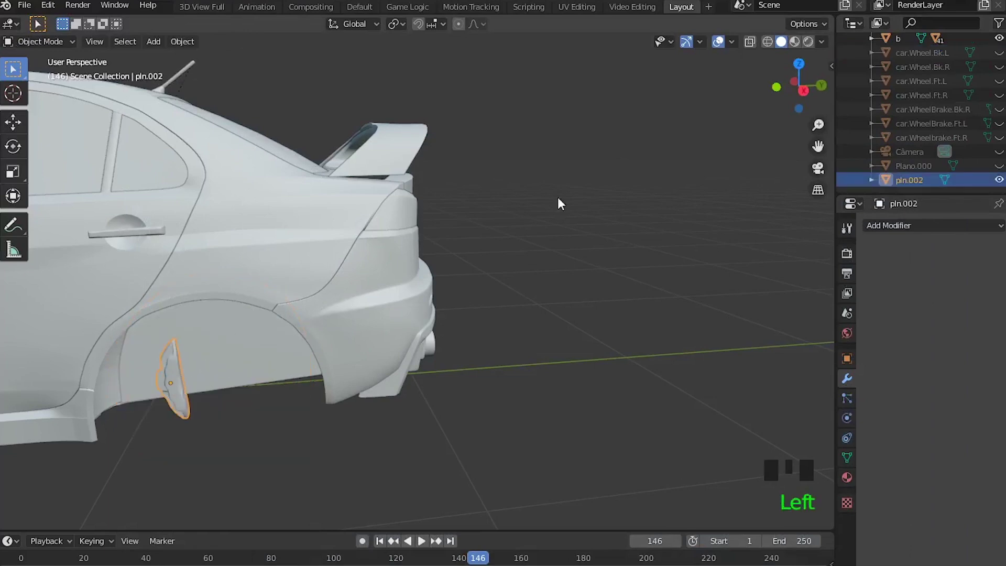
pyautogui.doubleClick(912, 179)
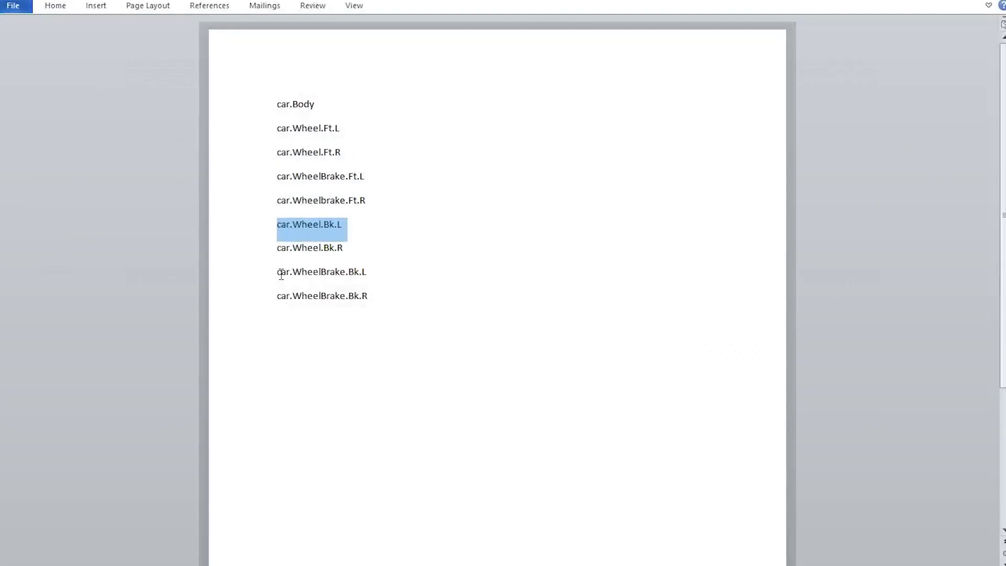
pyautogui.moveTo(279, 275); pyautogui.dragTo(366, 284)
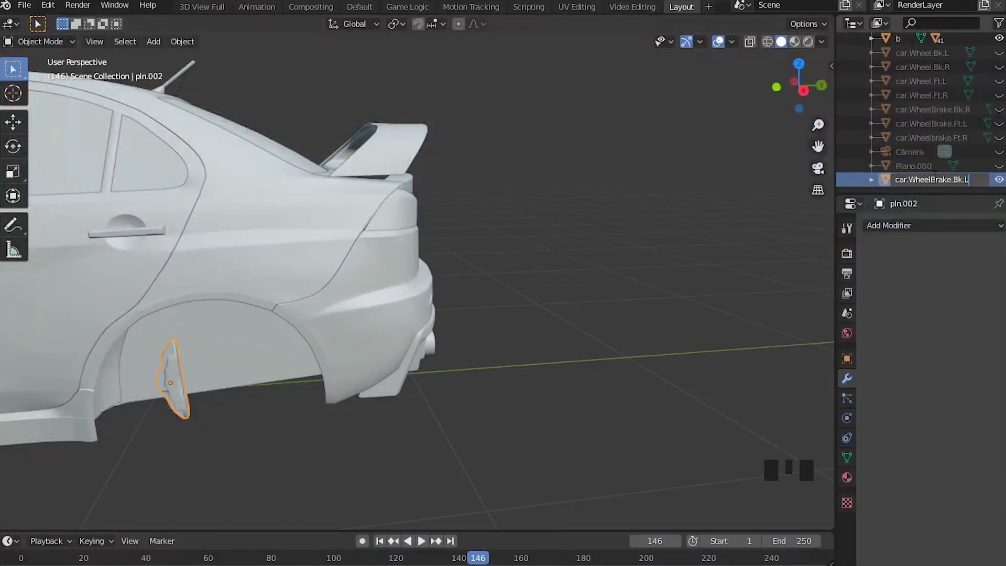
pyautogui.press('Return')
# Hide the rear-left brake caliper.
pyautogui.scroll(3, 326, 296)
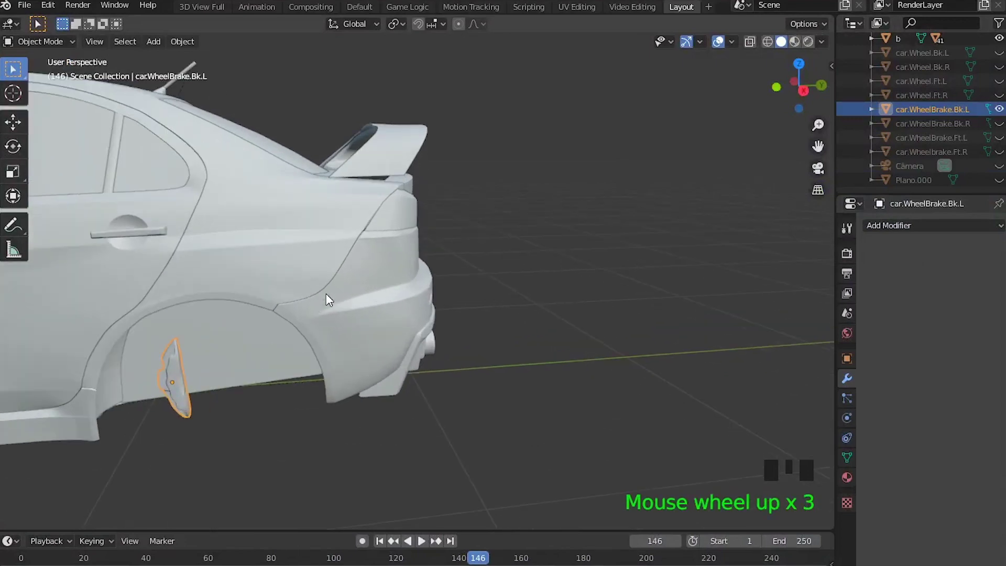
pyautogui.press('h')
pyautogui.scroll(-6, 176, 435)
pyautogui.keyDown('shift'); pyautogui.moveTo(166, 422); pyautogui.dragTo(331, 414, button='middle'); pyautogui.keyUp('shift')
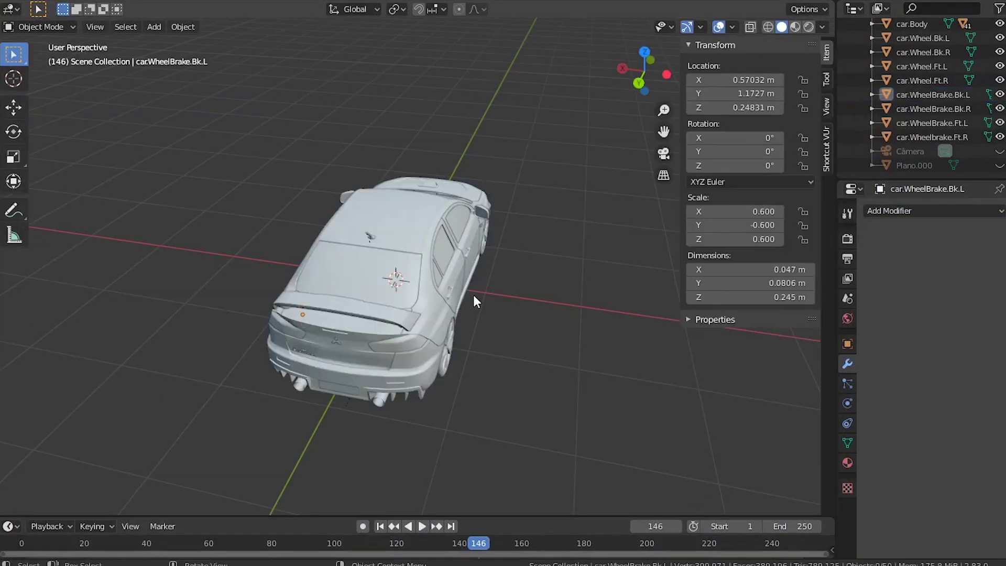
pyautogui.scroll(3, 474, 298)
pyautogui.moveTo(476, 298); pyautogui.dragTo(369, 245, button='middle')
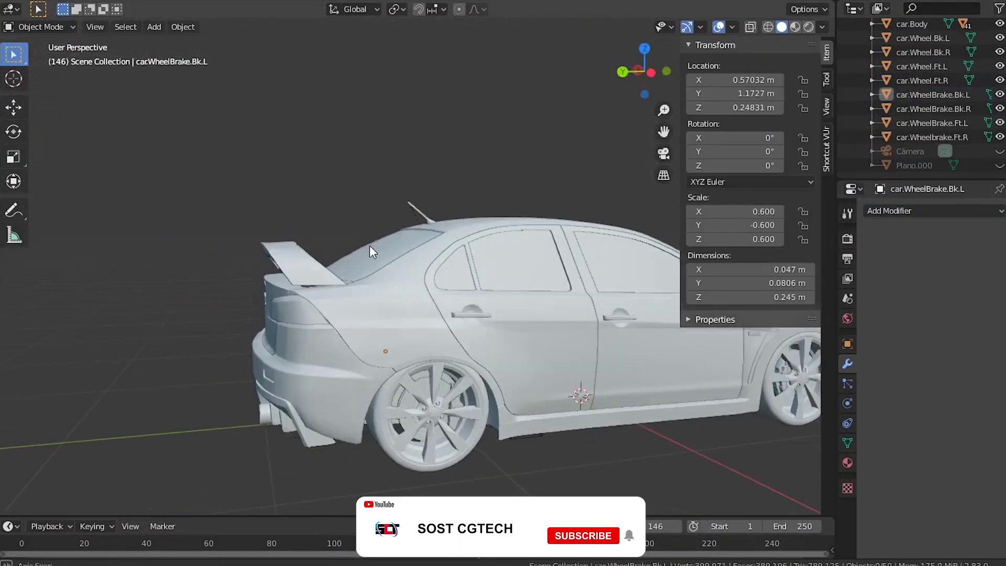
# Check the object names of the right-side wheels and brake calipers by selecting them in the model, and clear the selection.
pyautogui.click(414, 402)
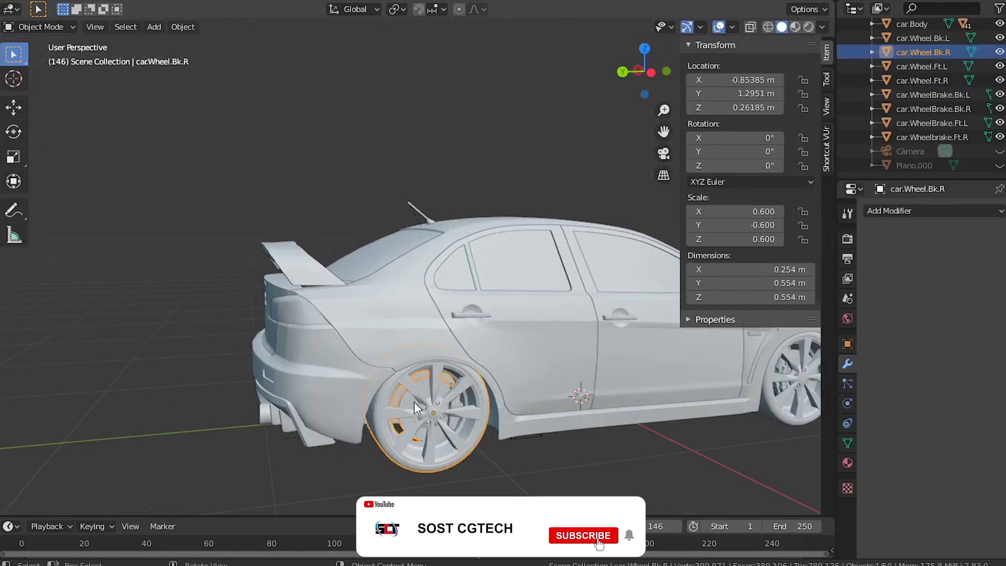
pyautogui.click(457, 403)
pyautogui.keyDown('shift'); pyautogui.moveTo(539, 401); pyautogui.dragTo(293, 404, button='middle'); pyautogui.keyUp('shift')
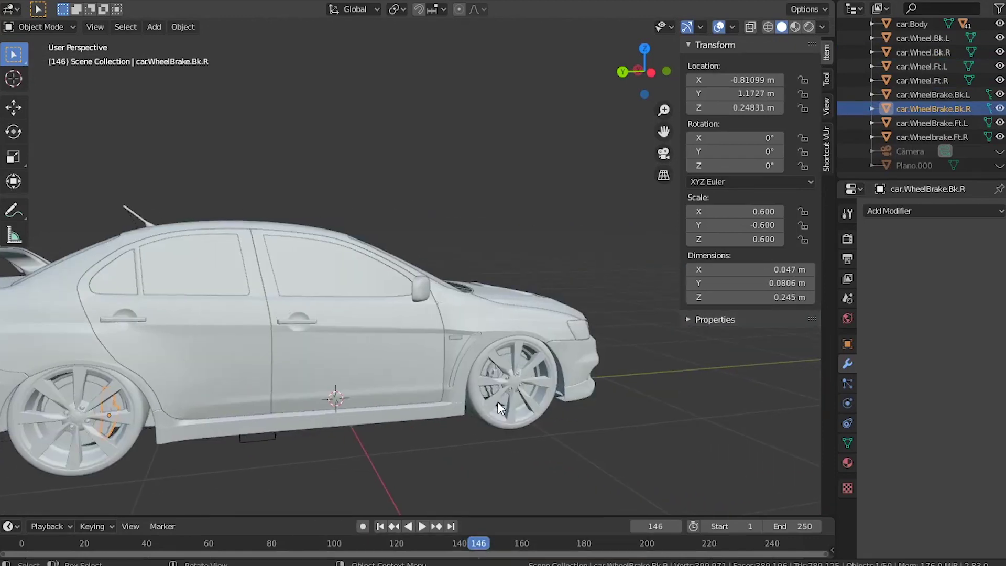
pyautogui.click(496, 380)
pyautogui.click(495, 372)
pyautogui.moveTo(511, 341); pyautogui.dragTo(298, 332, button='middle')
pyautogui.scroll(-2, 298, 332)
pyautogui.click(357, 181)
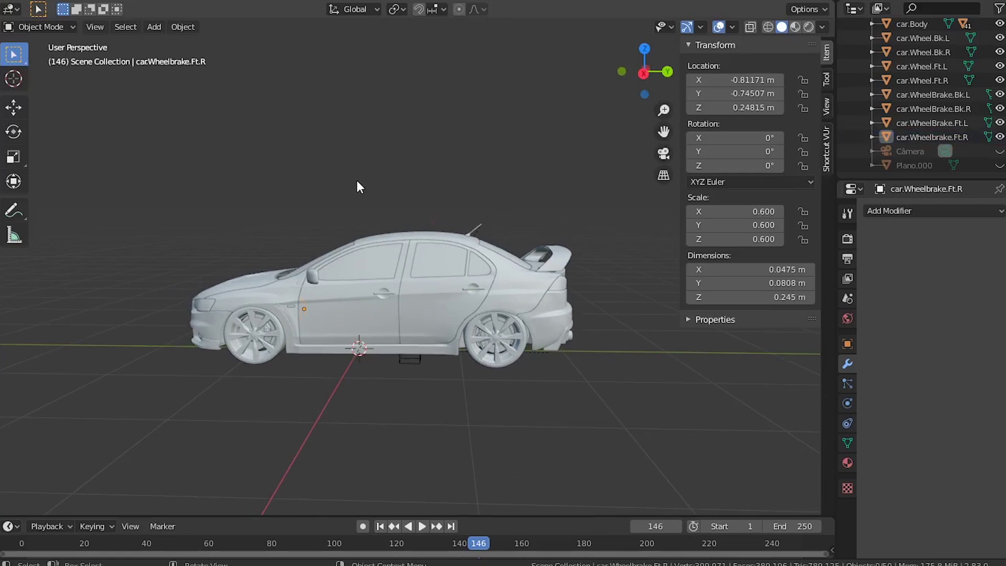
# Test-move the car body away from the wheels and cancel the move.
pyautogui.scroll(-1, 367, 261)
pyautogui.scroll(4, 366, 261)
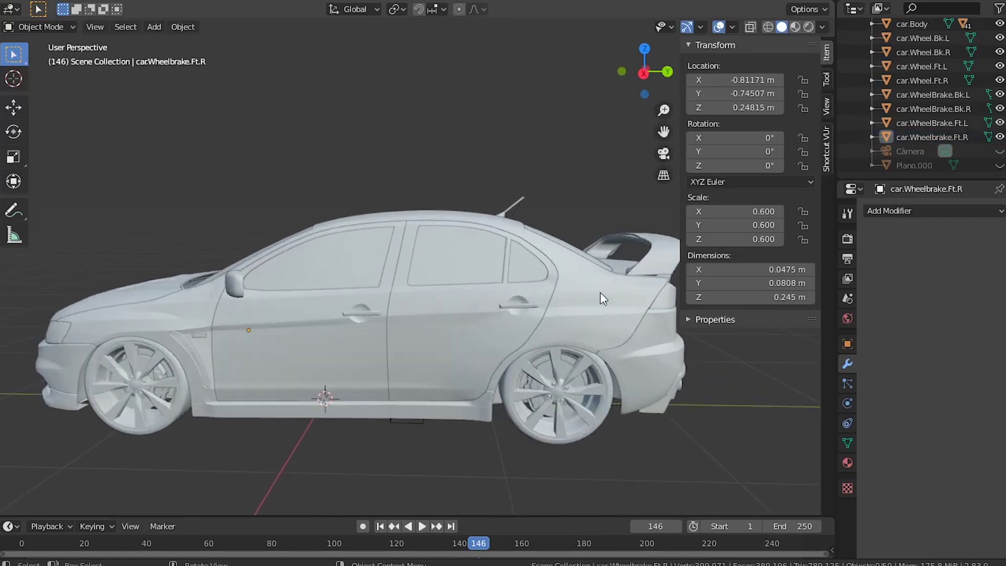
pyautogui.click(587, 301)
pyautogui.press('g')
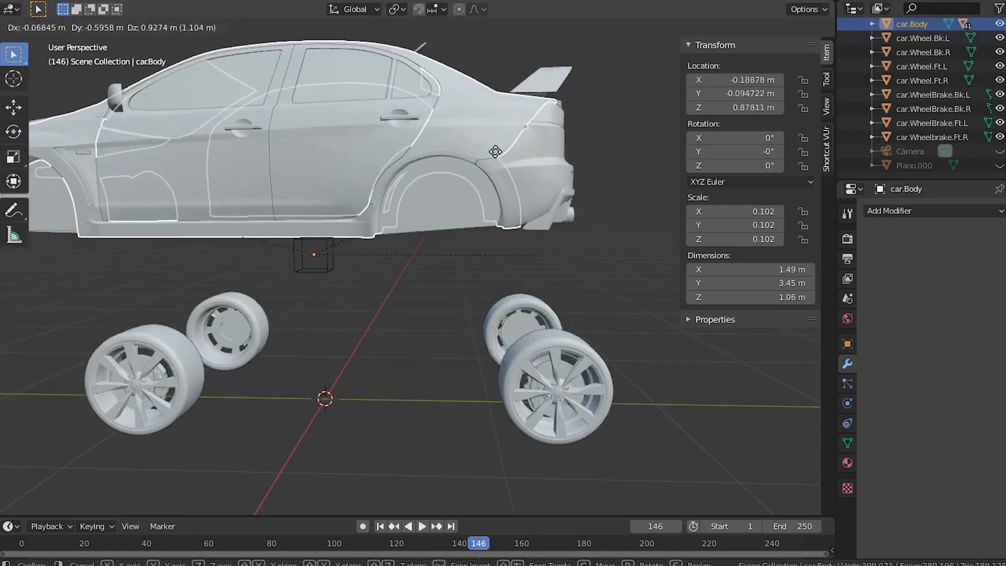
pyautogui.rightClick(499, 148)
# Select all the car's objects and add a car deformation rig.
pyautogui.scroll(-2, 479, 291)
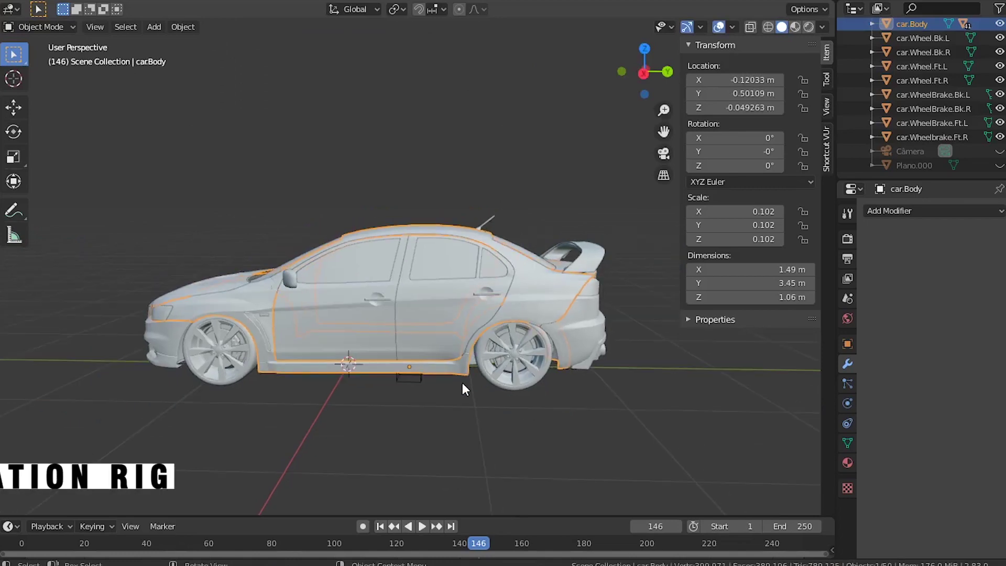
pyautogui.click(409, 356)
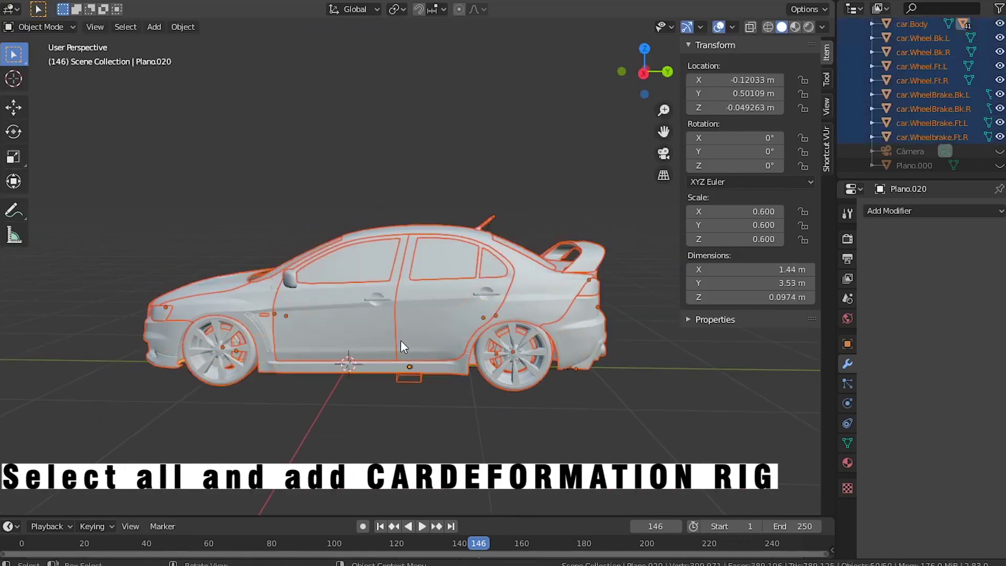
pyautogui.hotkey('shift', 'a')
pyautogui.moveTo(400, 341)
pyautogui.click(468, 354)
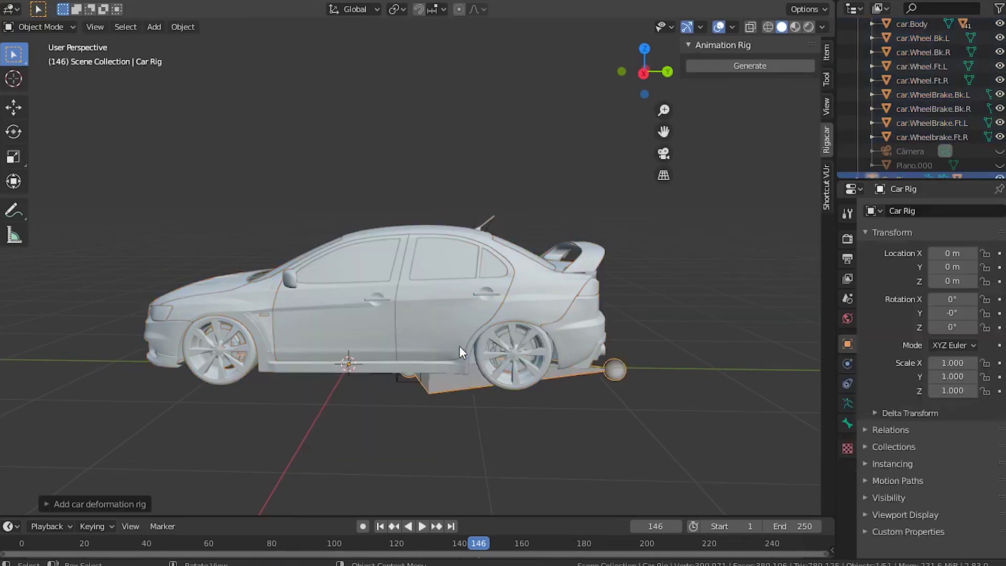
# Generate the Rigacar animation rig from the car deformation rig.
pyautogui.moveTo(459, 346); pyautogui.dragTo(526, 234, button='middle')
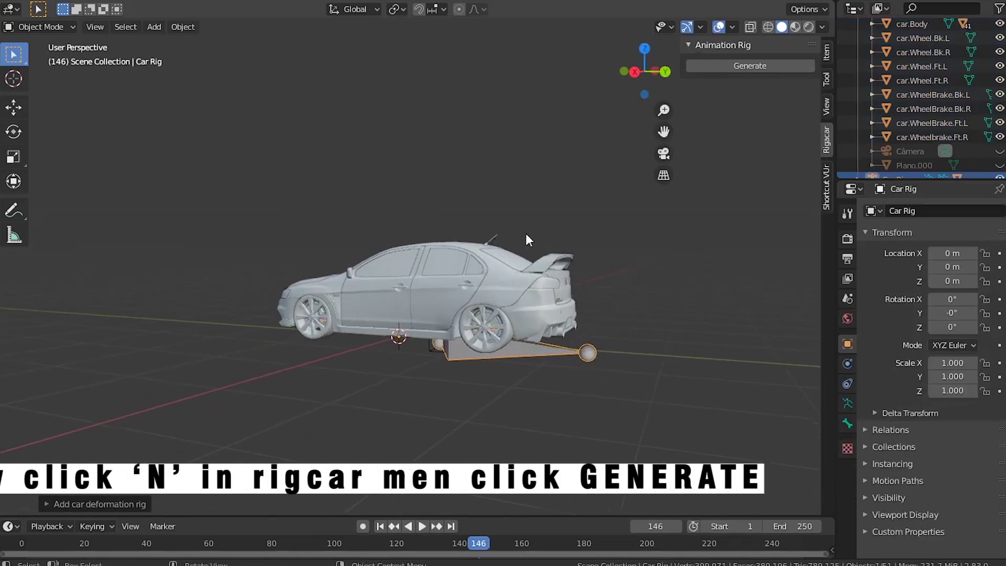
pyautogui.click(731, 68)
pyautogui.moveTo(307, 316); pyautogui.dragTo(513, 313, button='middle')
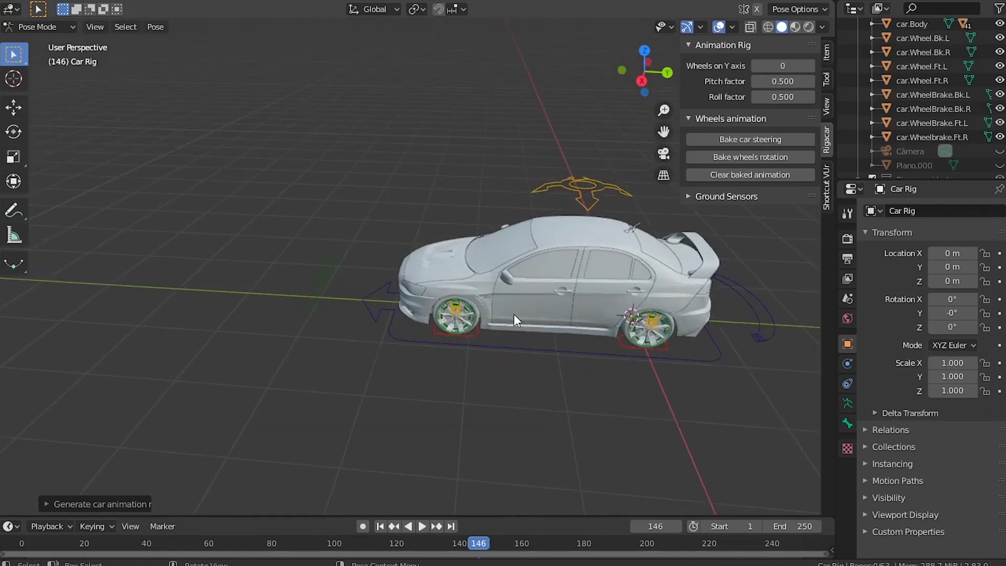
# Test-move the Steering control in front of the car to turn the front wheels, and cancel the move.
pyautogui.scroll(3, 514, 314)
pyautogui.click(266, 319)
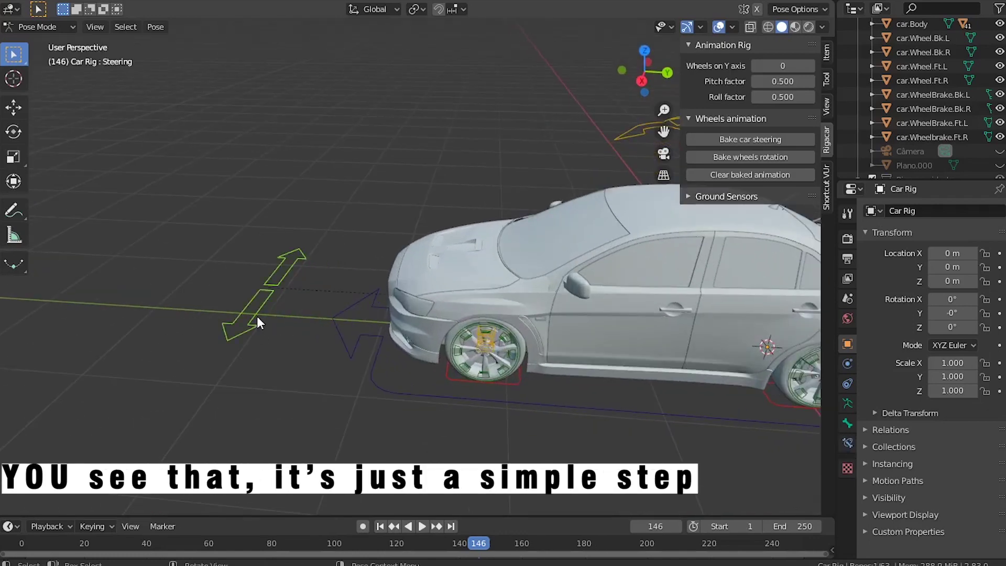
pyautogui.press('g')
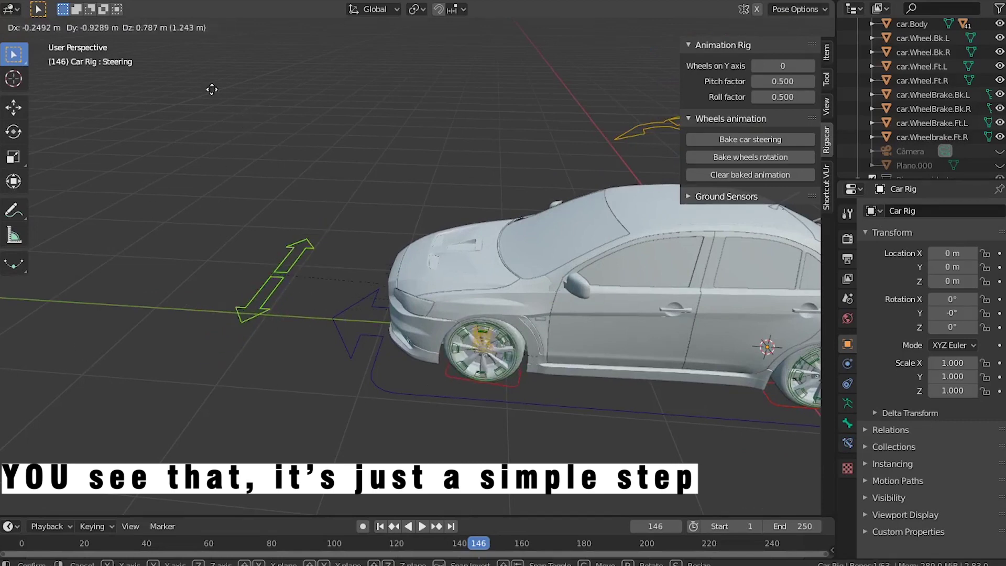
pyautogui.rightClick(260, 247)
# Test-move the Suspension control above the roof to tilt the body, and cancel the move.
pyautogui.scroll(-1, 330, 267)
pyautogui.keyDown('shift'); pyautogui.moveTo(516, 195); pyautogui.dragTo(275, 212, button='middle'); pyautogui.keyUp('shift')
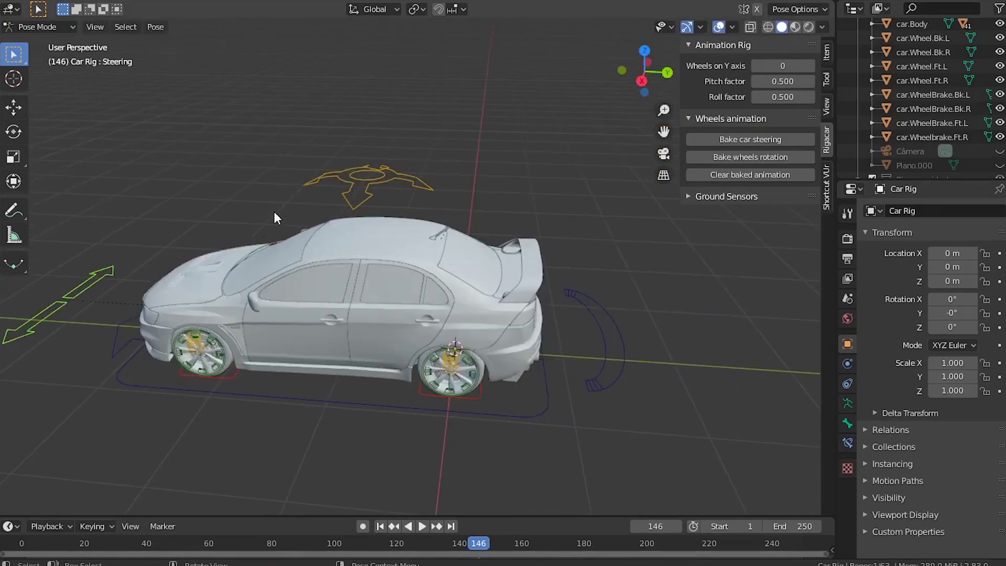
pyautogui.scroll(1, 355, 201)
pyautogui.press('g')
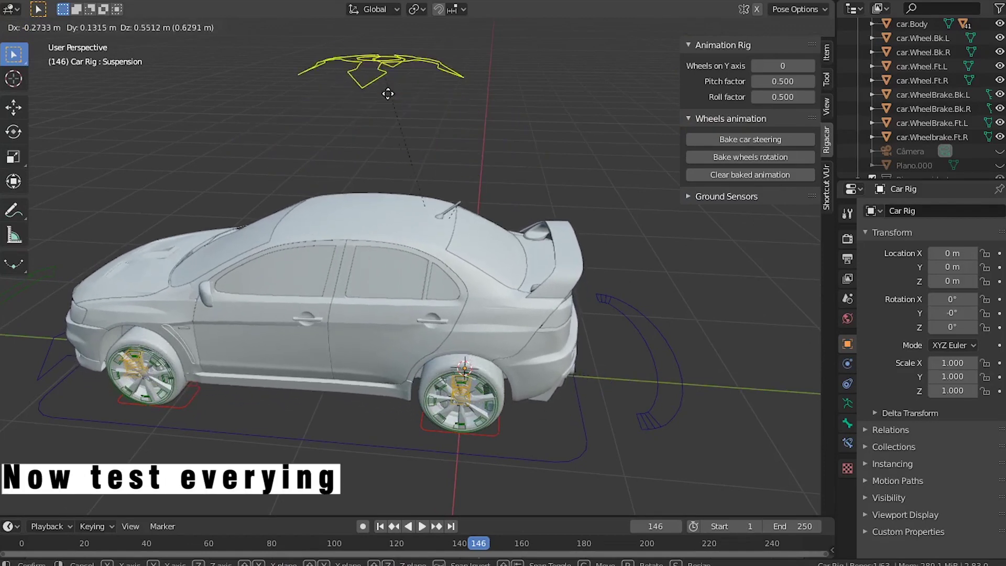
pyautogui.rightClick(416, 200)
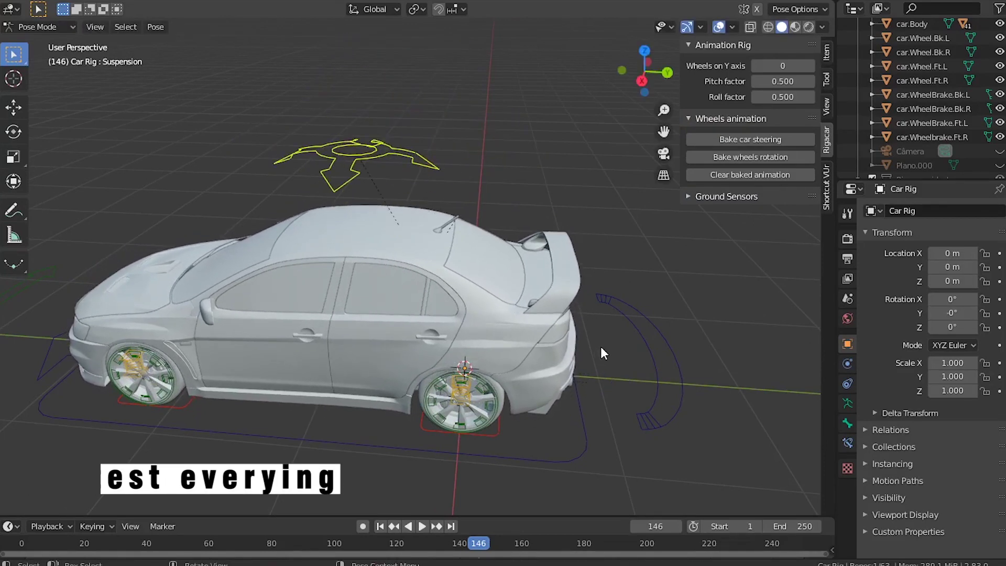
# Select the Drift control behind the car, and test-move the rear-left wheel damper, cancelling the move.
pyautogui.scroll(-2, 601, 347)
pyautogui.click(562, 340)
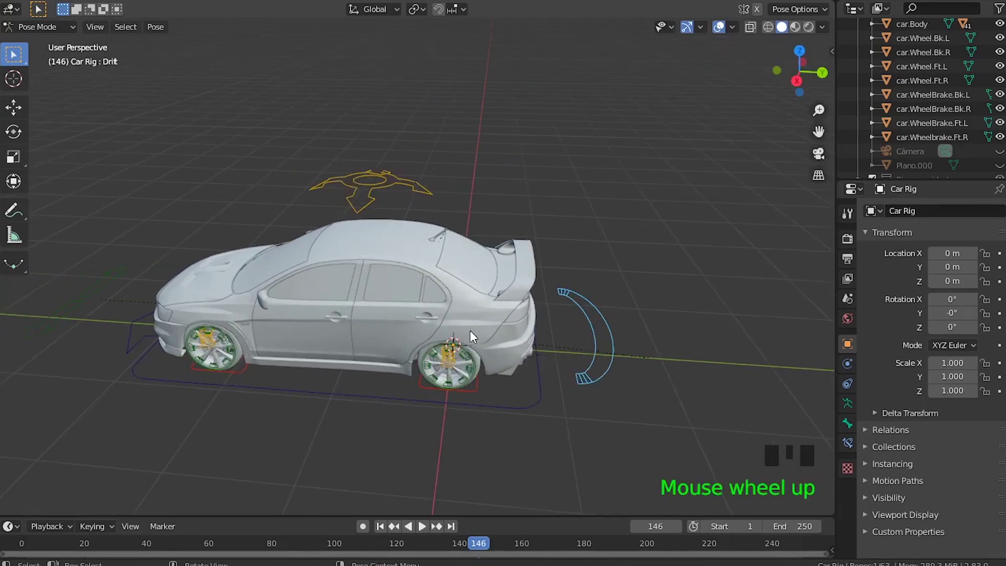
pyautogui.moveTo(470, 330); pyautogui.dragTo(562, 190, button='middle')
pyautogui.scroll(4, 550, 232)
pyautogui.moveTo(549, 231); pyautogui.dragTo(441, 248, button='middle')
pyautogui.press('g')
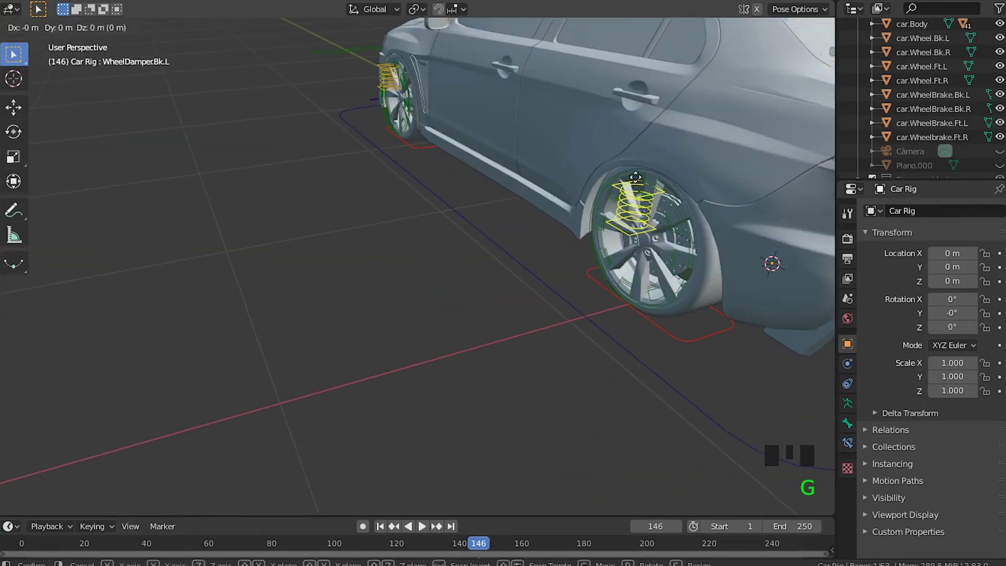
pyautogui.rightClick(614, 162)
# Test-move the front-left wheel damper and cancel the move.
pyautogui.keyDown('shift'); pyautogui.moveTo(443, 183); pyautogui.dragTo(621, 479, button='middle'); pyautogui.keyUp('shift')
pyautogui.scroll(5, 614, 374)
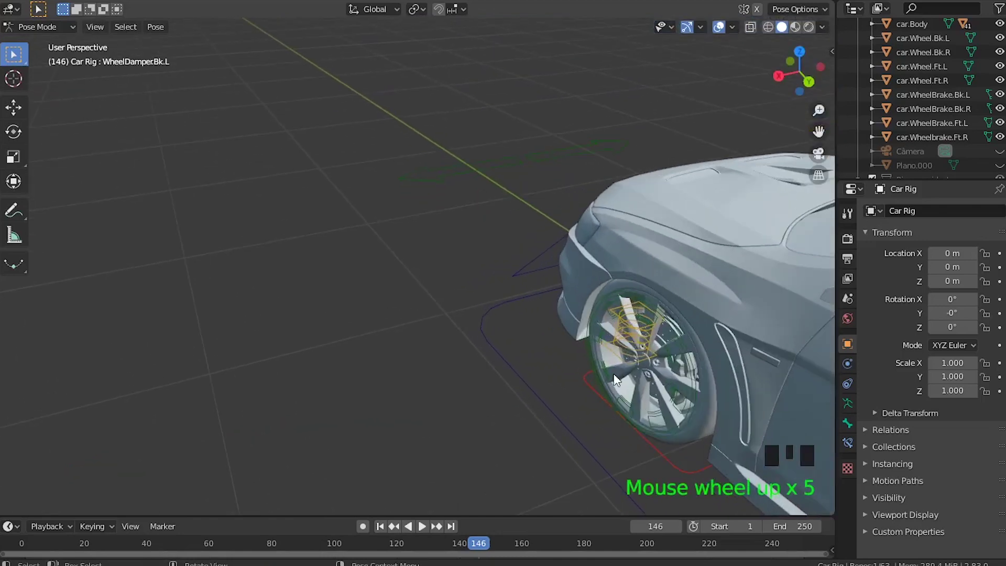
pyautogui.press('g')
pyautogui.rightClick(663, 251)
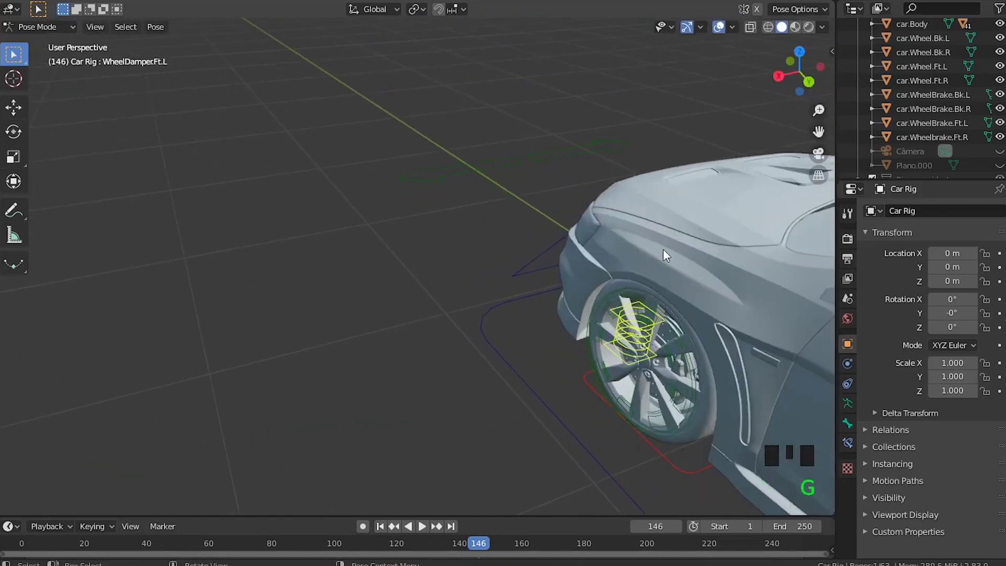
# Test the body roll from behind the car by moving the Suspension control sideways, and cancel the move.
pyautogui.scroll(-7, 665, 251)
pyautogui.keyDown('shift'); pyautogui.moveTo(672, 251); pyautogui.dragTo(233, 212, button='middle'); pyautogui.keyUp('shift')
pyautogui.press('g')
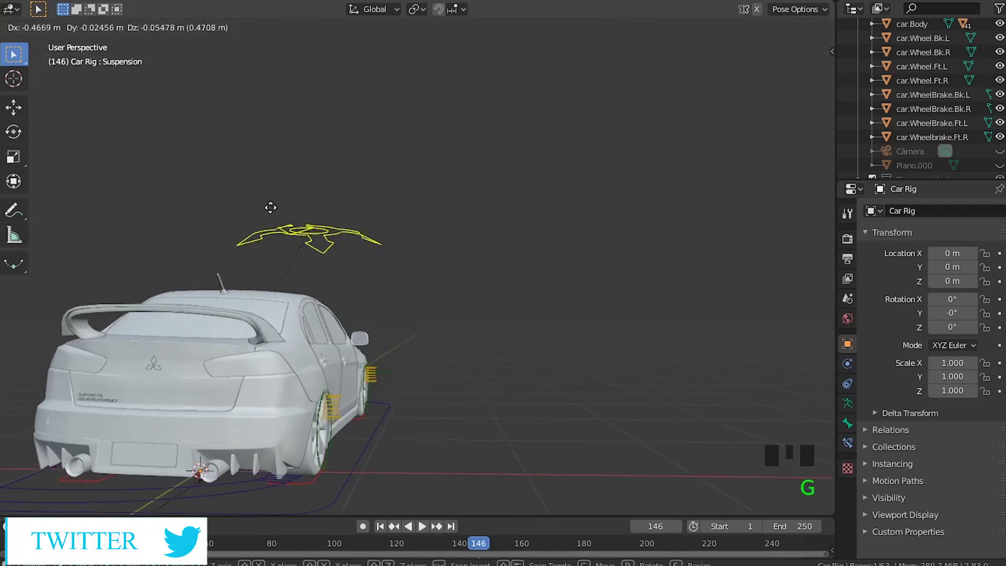
pyautogui.rightClick(256, 214)
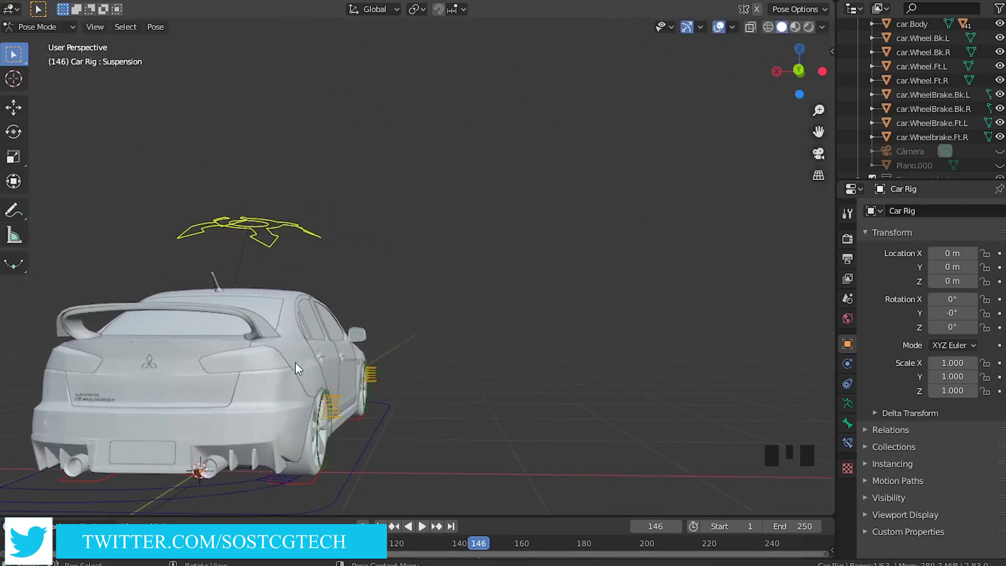
# Test-move the rear-right wheel damper and cancel the move.
pyautogui.scroll(3, 331, 407)
pyautogui.keyDown('shift'); pyautogui.moveTo(331, 408); pyautogui.dragTo(294, 329, button='middle'); pyautogui.keyUp('shift')
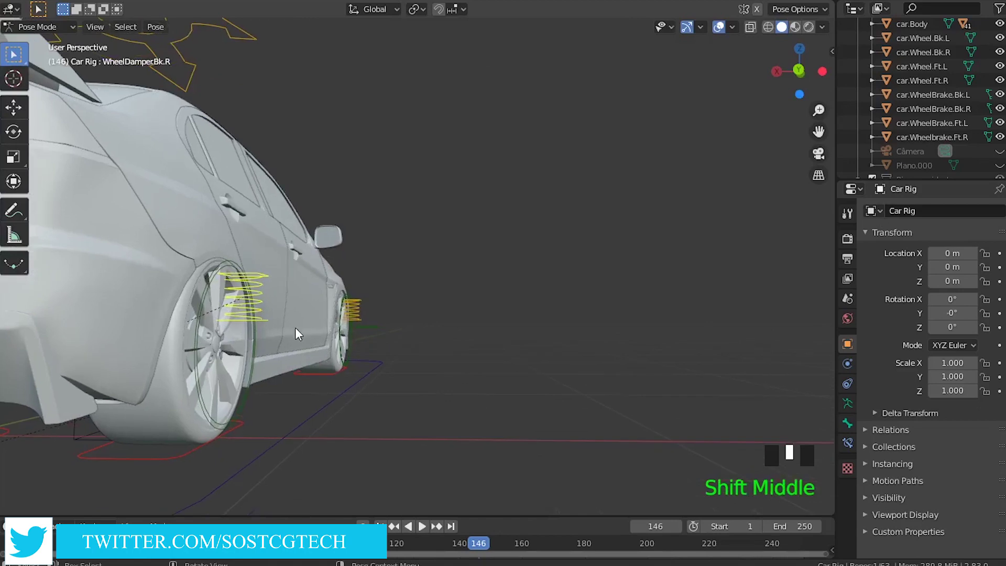
pyautogui.press('g')
pyautogui.rightClick(304, 183)
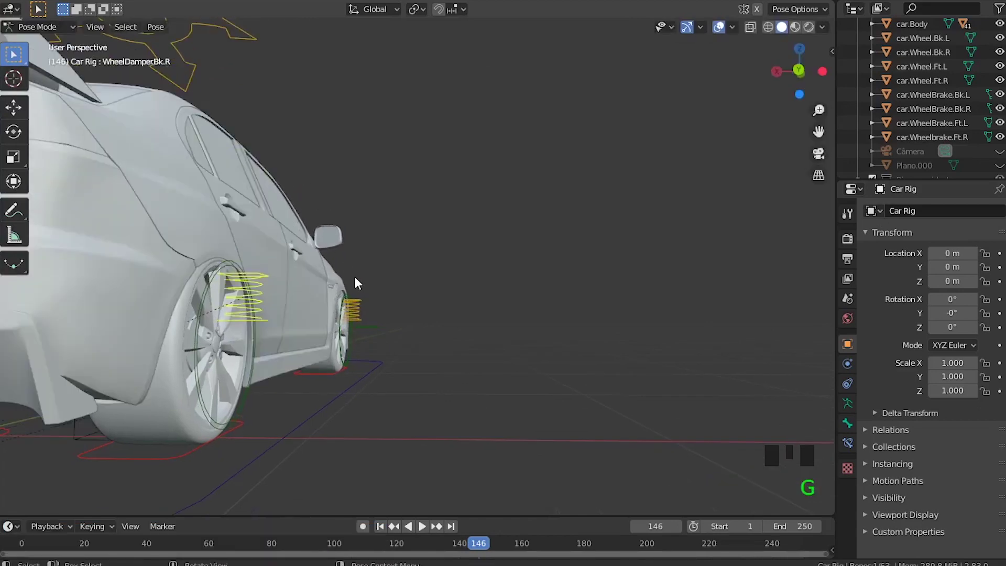
# Test-move the front-right wheel damper and cancel the move.
pyautogui.moveTo(354, 276); pyautogui.dragTo(370, 308, button='middle')
pyautogui.scroll(1, 434, 322)
pyautogui.click(395, 341)
pyautogui.scroll(2, 398, 342)
pyautogui.press('g')
pyautogui.rightClick(368, 218)
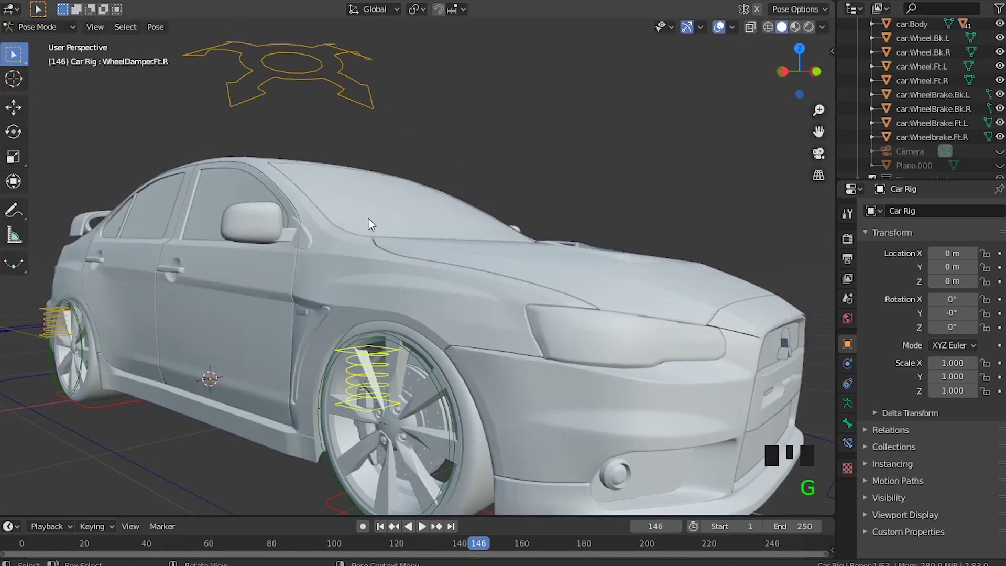
# Switch the car rig from Pose Mode to Object Mode and show the scene in top orthographic view.
pyautogui.scroll(-5, 367, 225)
pyautogui.keyDown('shift'); pyautogui.moveTo(367, 224); pyautogui.dragTo(343, 379, button='middle'); pyautogui.keyUp('shift')
pyautogui.scroll(-6, 344, 379)
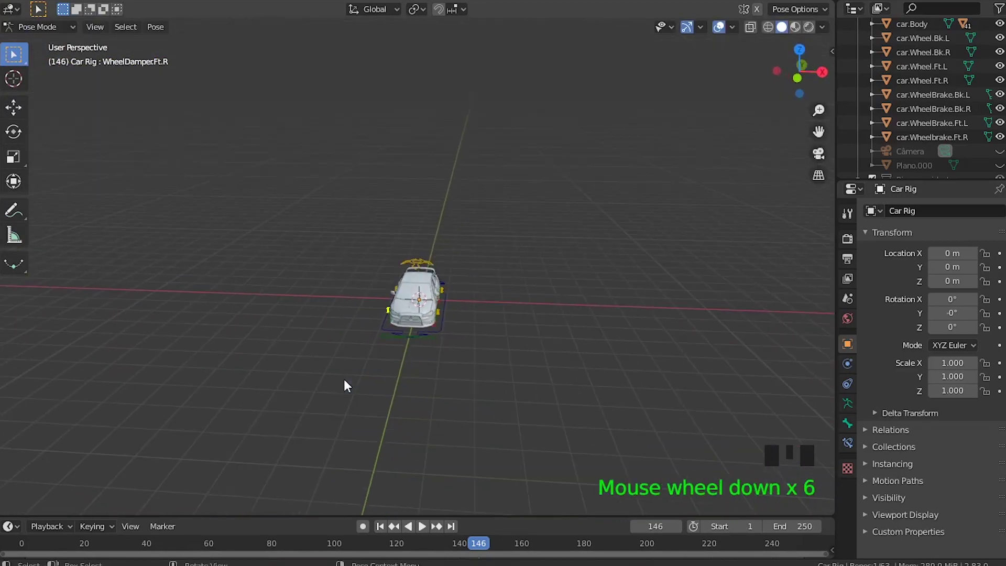
pyautogui.hotkey('ctrl', 'Tab')
pyautogui.press('KP_7')
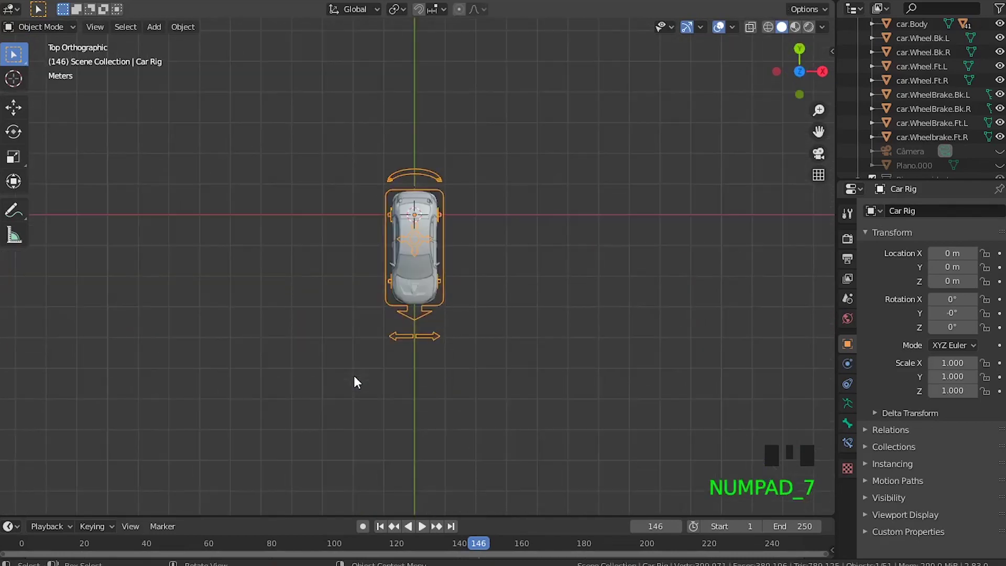
pyautogui.scroll(2, 355, 382)
pyautogui.keyDown('shift'); pyautogui.moveTo(355, 382); pyautogui.dragTo(343, 20, button='middle'); pyautogui.keyUp('shift')
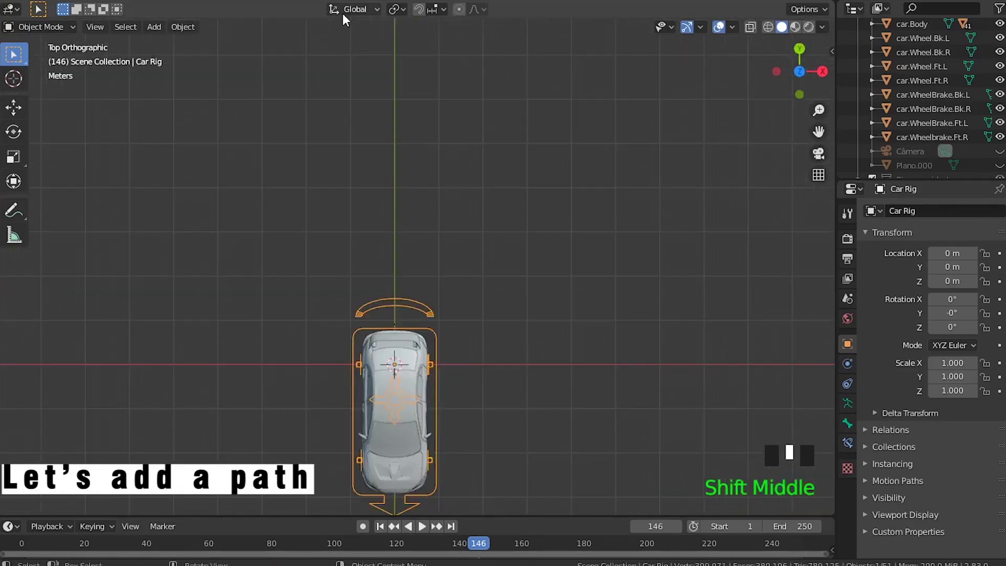
# Add a Path curve at the 3D cursor and rotate it to run lengthwise along the car on the Y axis.
pyautogui.hotkey('shift', 'a')
pyautogui.hotkey('shift', 'a')
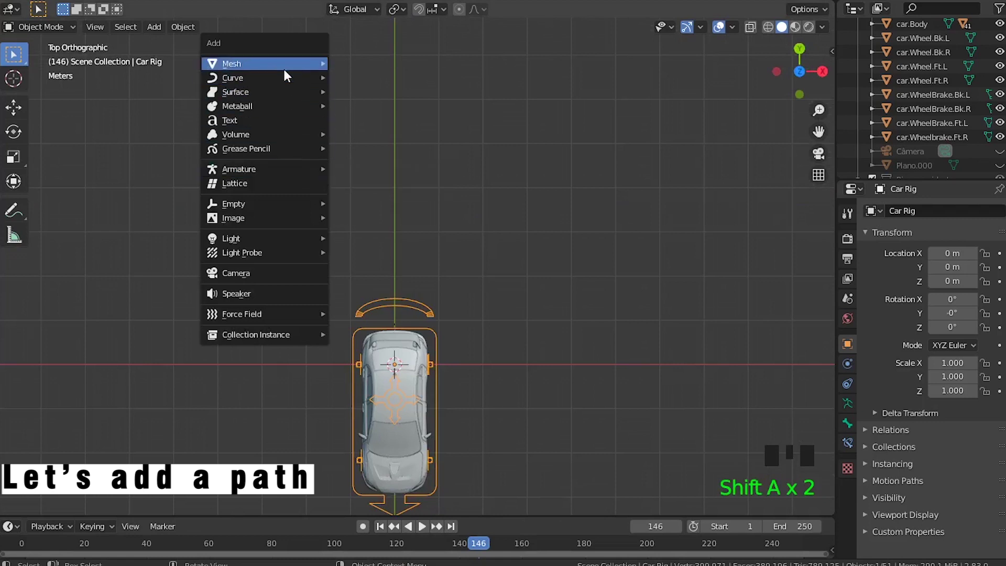
pyautogui.moveTo(247, 80)
pyautogui.click(366, 140)
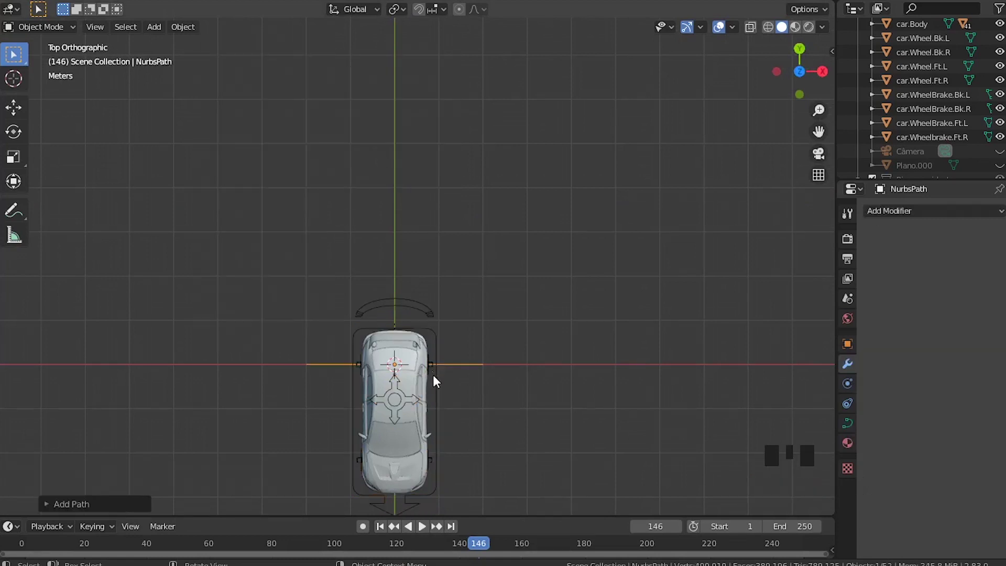
pyautogui.press('r')
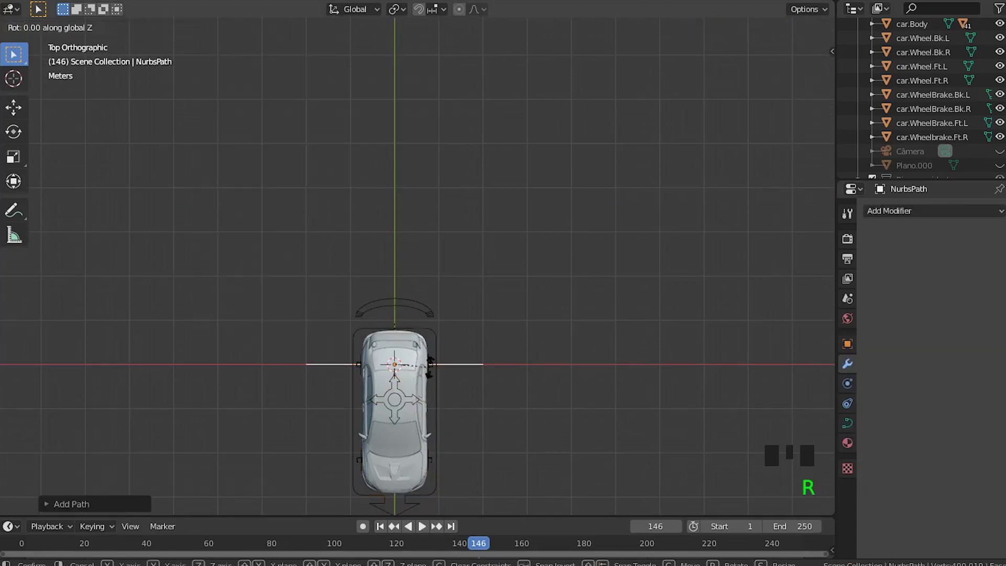
pyautogui.click(429, 366)
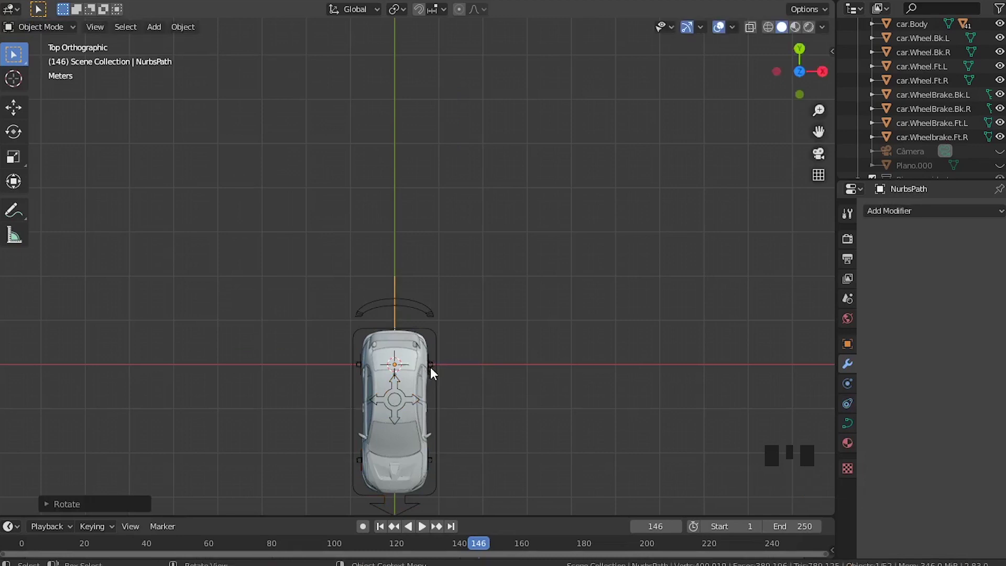
# Edit the path into a curve behind the car by moving its end point far back to one side and its neighbouring point to the other.
pyautogui.keyDown('shift'); pyautogui.moveTo(429, 366); pyautogui.dragTo(418, 293, button='middle'); pyautogui.keyUp('shift')
pyautogui.press('Tab')
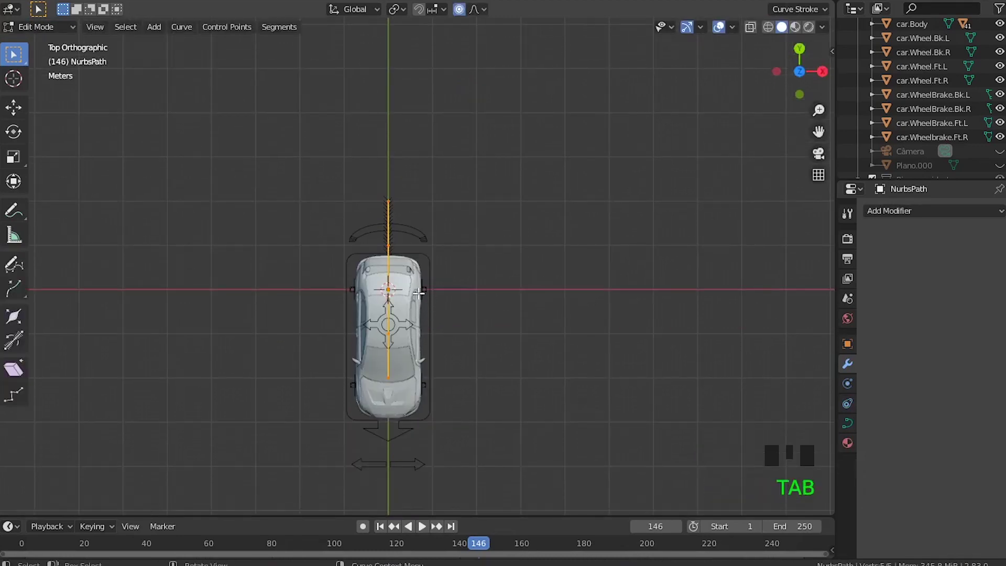
pyautogui.scroll(-4, 402, 241)
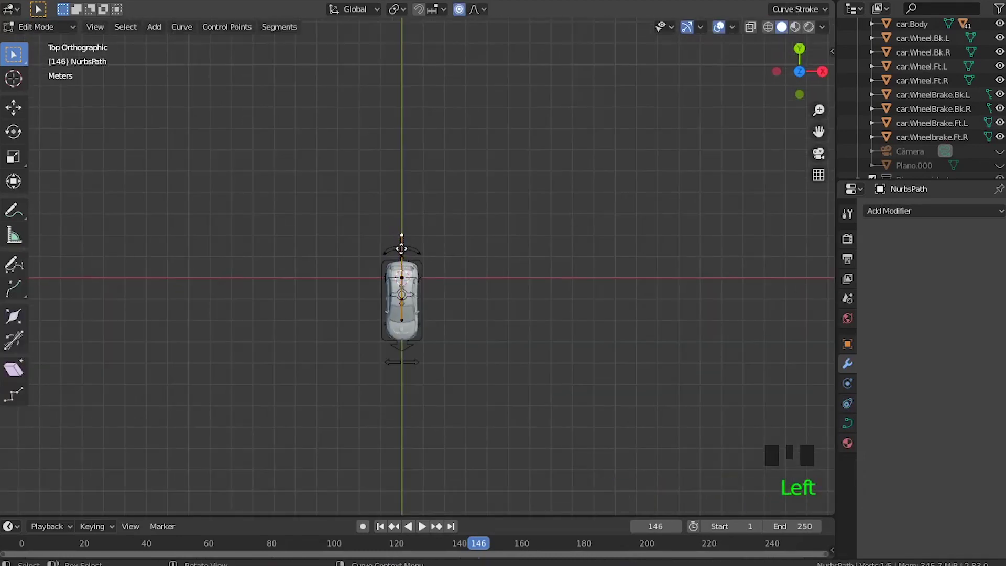
pyautogui.press('g')
pyautogui.click(317, 59)
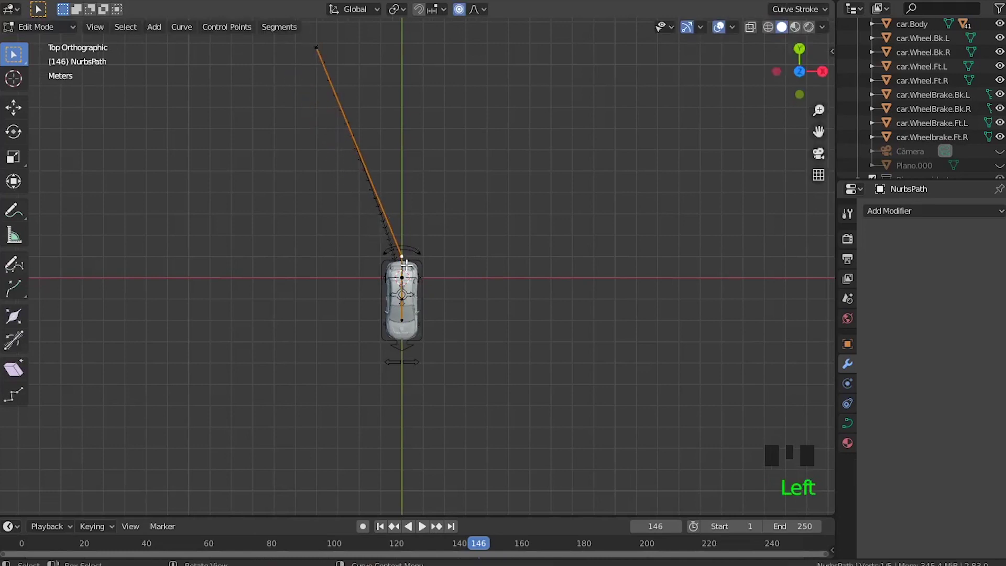
pyautogui.press('g')
pyautogui.click(462, 158)
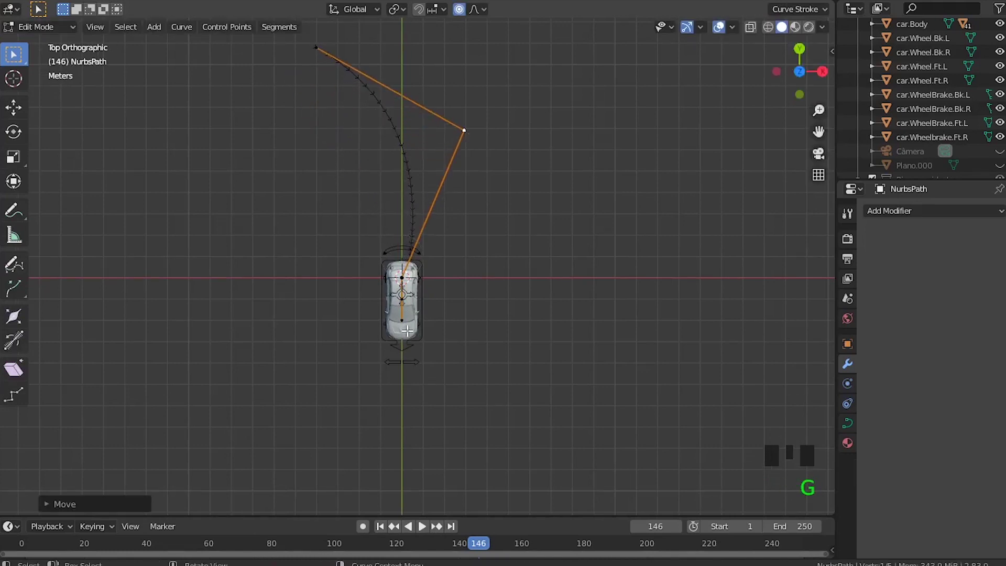
# Shape the path ahead of the car by moving its front end point far forward and the neighbouring control point to the opposite side.
pyautogui.press('g')
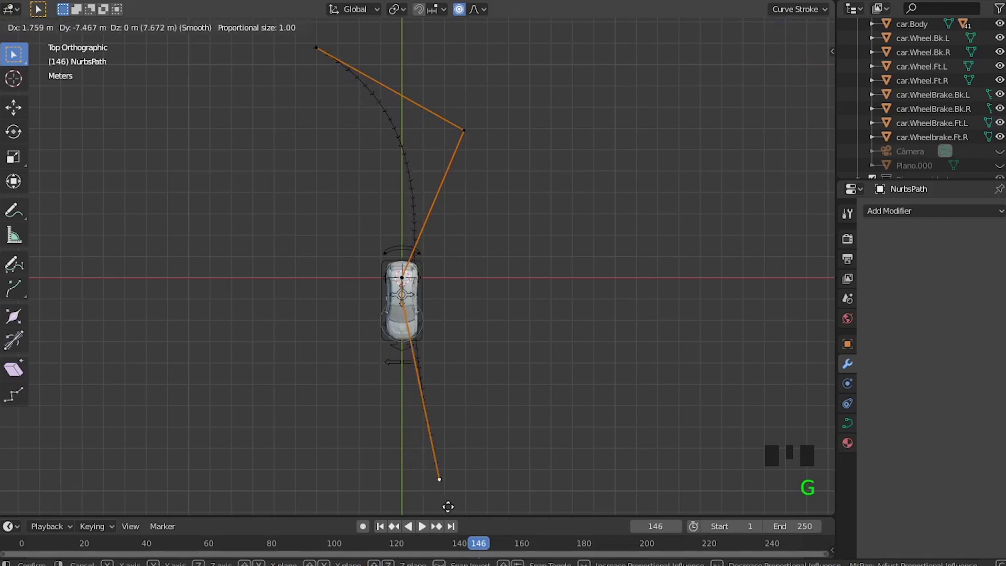
pyautogui.click(457, 512)
pyautogui.press('g')
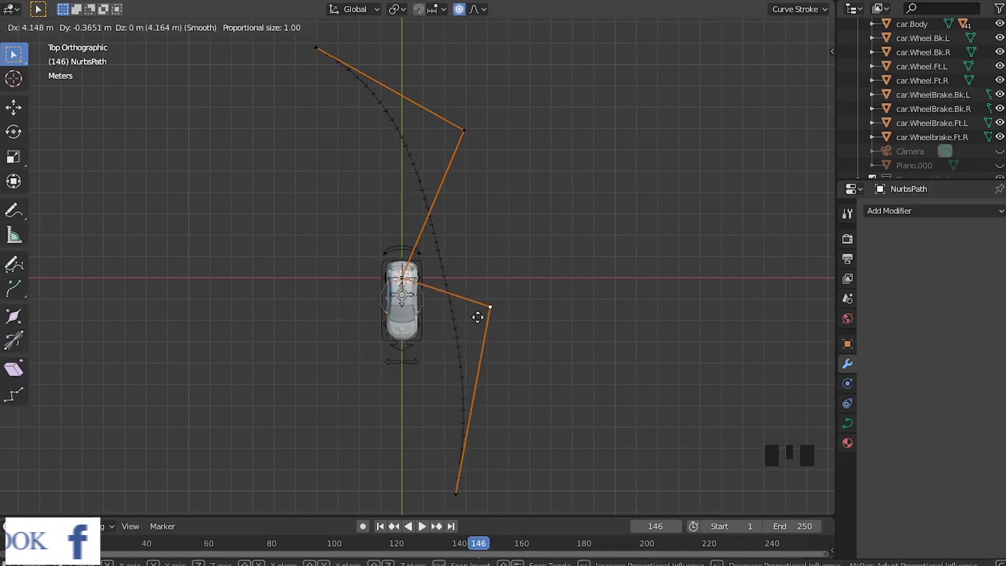
pyautogui.click(310, 305)
# Move the path's rear end control point farther back and closer to the Y axis to soften the bend, working in top view.
pyautogui.scroll(-2, 336, 108)
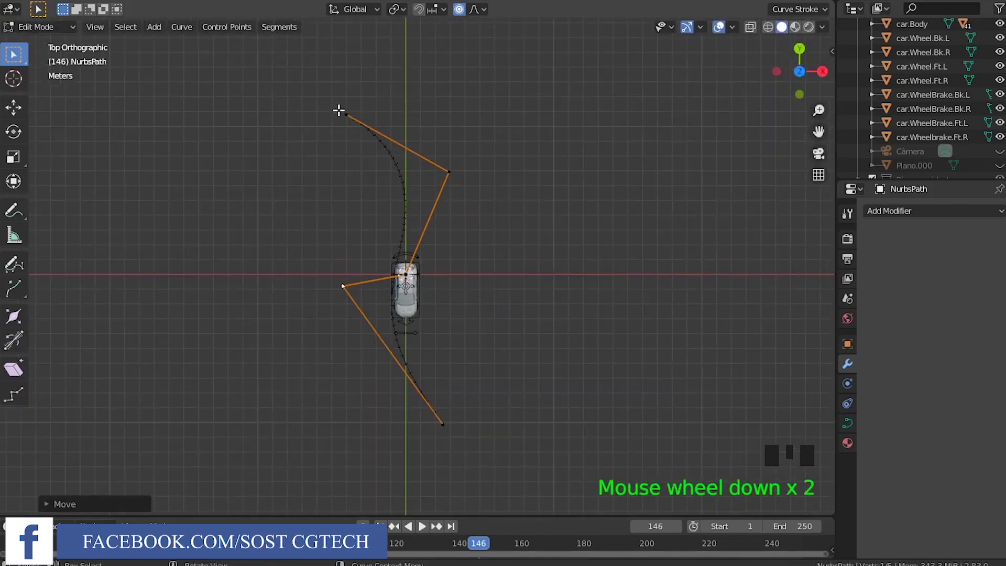
pyautogui.moveTo(337, 107); pyautogui.dragTo(357, 250, button='middle')
pyautogui.press('KP_7')
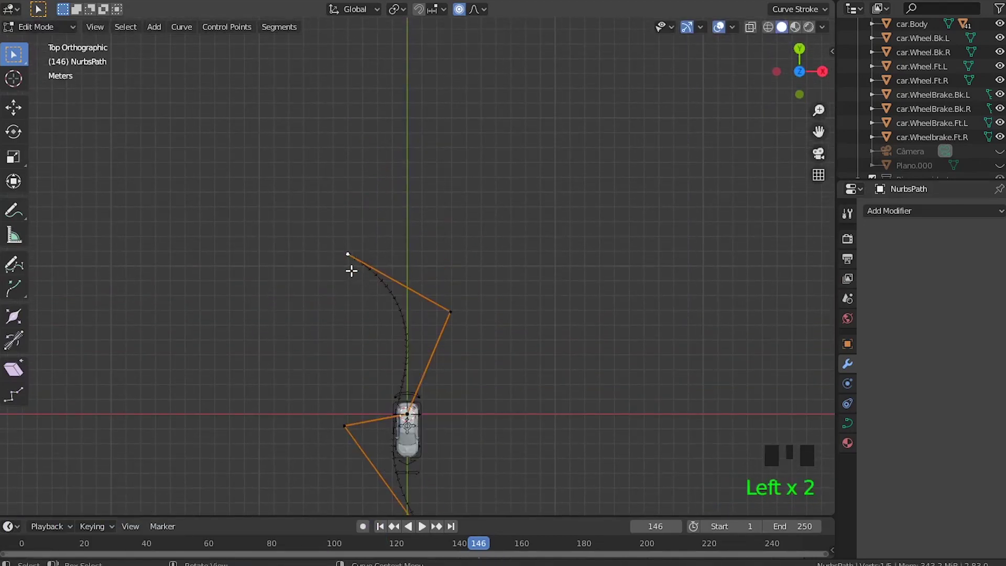
pyautogui.press('g')
pyautogui.click(385, 229)
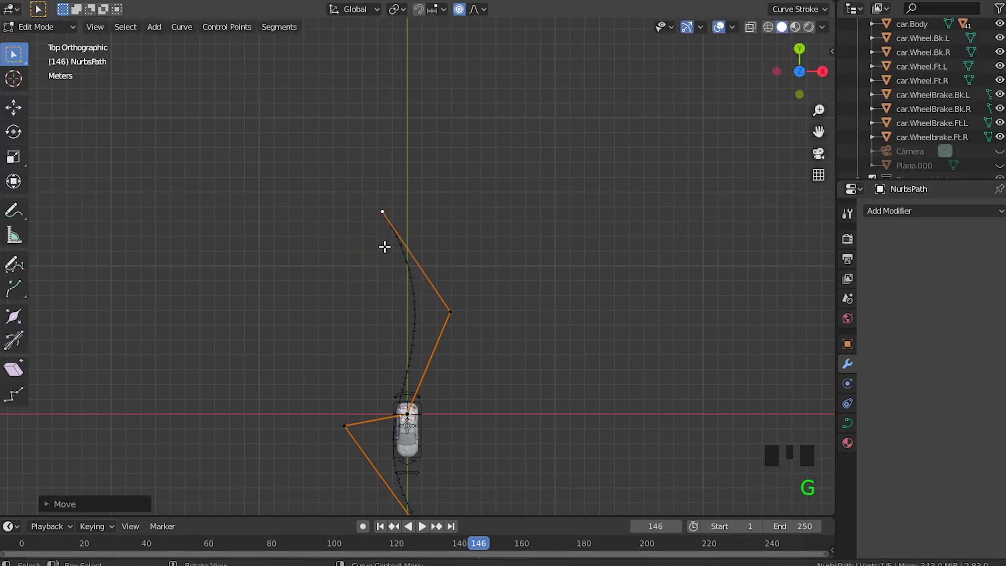
# Return the path to Object Mode and set its preview resolution to 100.
pyautogui.scroll(2, 385, 242)
pyautogui.moveTo(424, 270); pyautogui.dragTo(468, 33, button='middle')
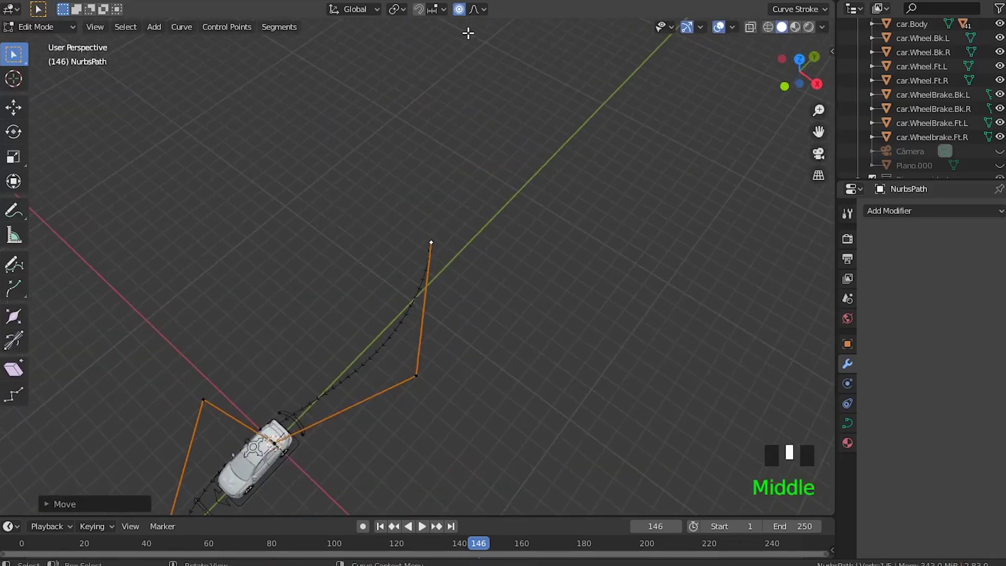
pyautogui.moveTo(430, 374); pyautogui.dragTo(499, 229, button='middle')
pyautogui.scroll(3, 480, 378)
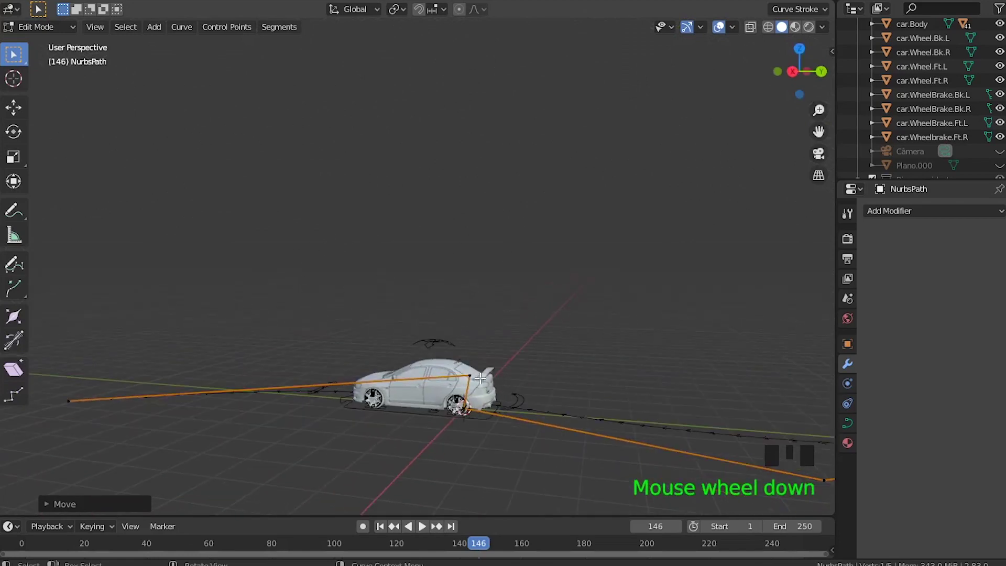
pyautogui.press('Tab')
pyautogui.click(847, 423)
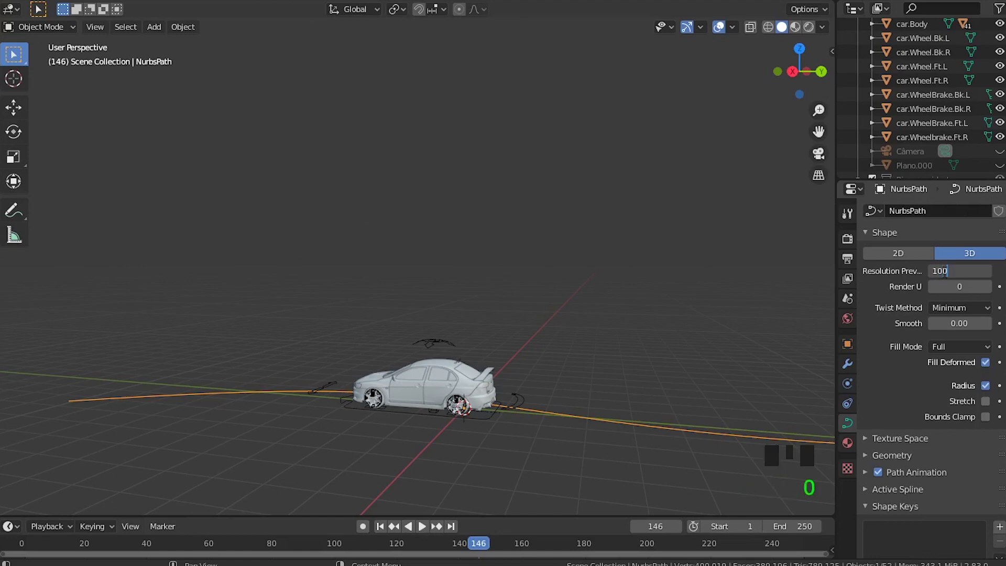
# Add a Follow Path constraint targeting NurbsPath to the car rig's Root bone in Pose Mode.
pyautogui.moveTo(527, 403); pyautogui.dragTo(498, 241, button='middle')
pyautogui.click(490, 219)
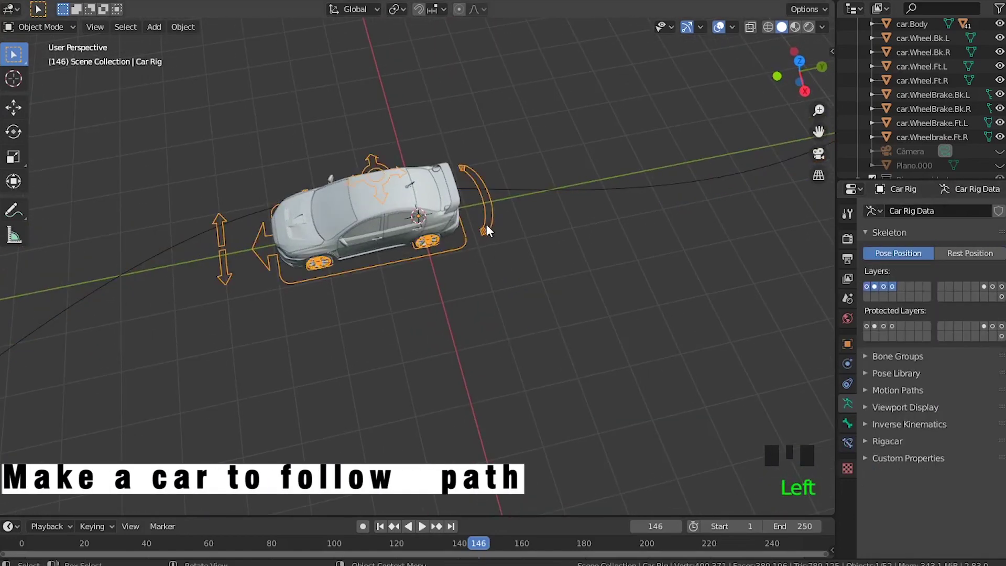
pyautogui.click(538, 195)
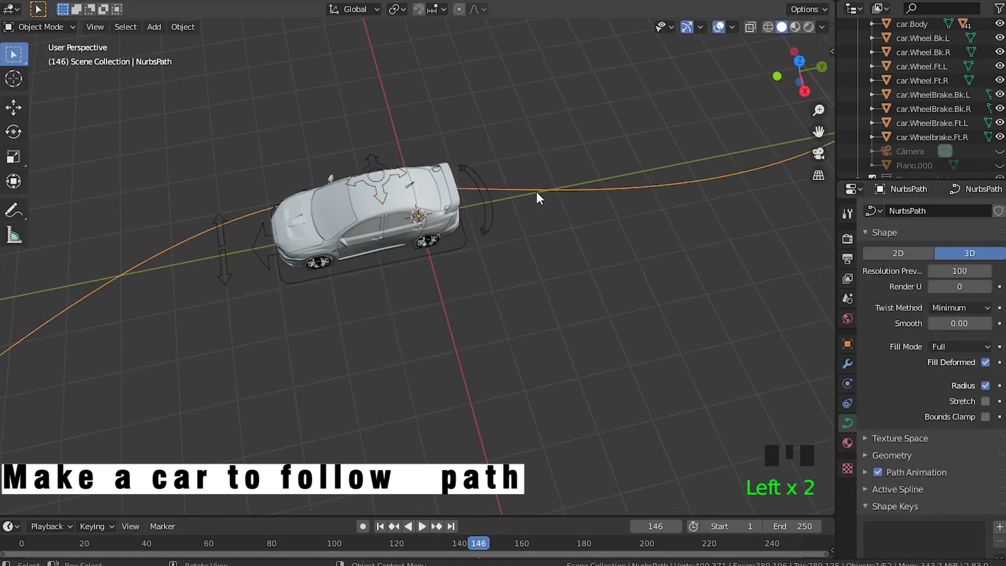
pyautogui.keyDown('shift'); pyautogui.click(463, 248); pyautogui.keyUp('shift')
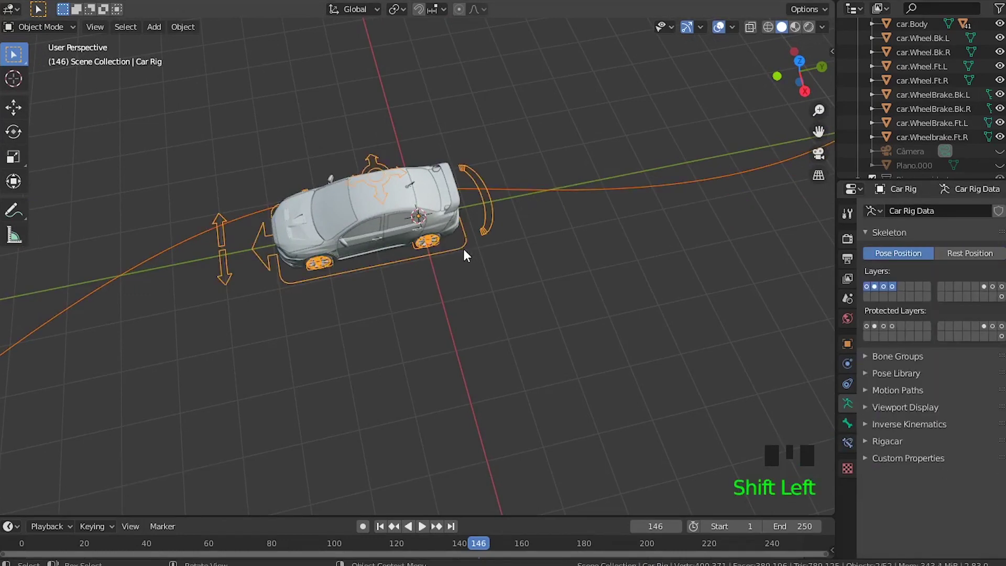
pyautogui.hotkey('ctrl', 'Tab')
pyautogui.keyDown('shift'); pyautogui.click(464, 248); pyautogui.keyUp('shift')
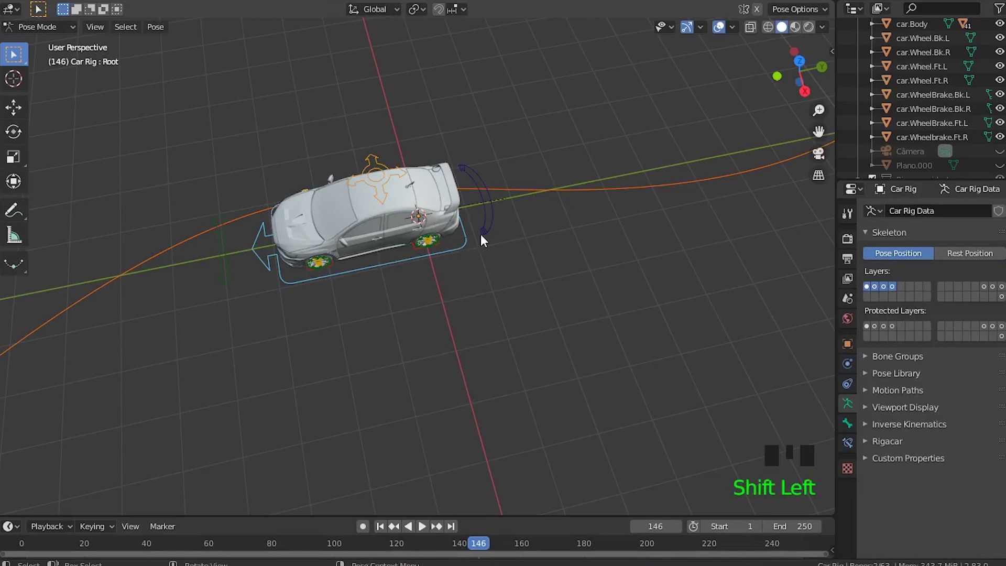
pyautogui.hotkey('shift', 'ctrl', 'c')
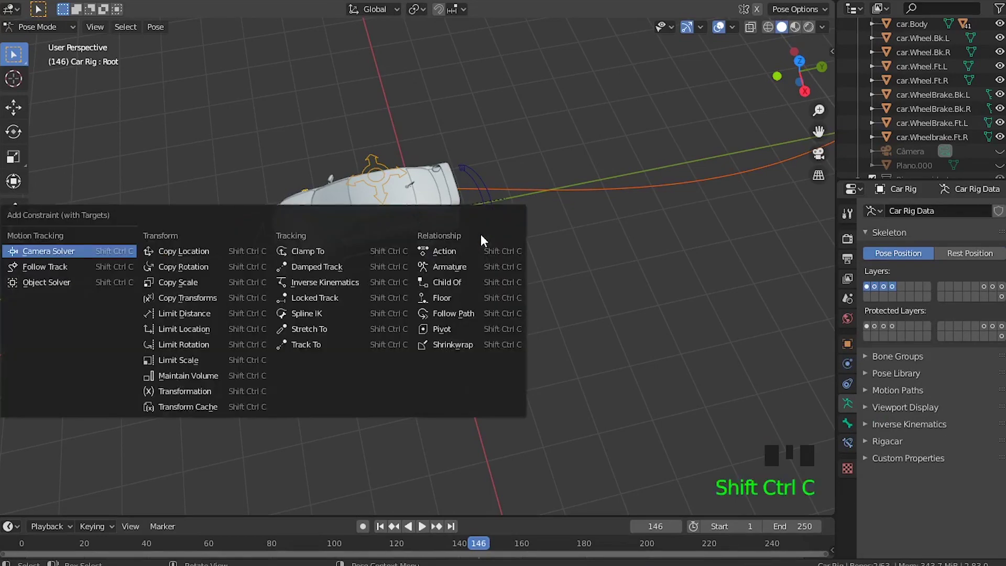
pyautogui.click(477, 313)
# Enable Follow Curve and Fixed Position on the Root bone's Follow Path constraint and set its forward axis to -Y.
pyautogui.scroll(-4, 426, 189)
pyautogui.scroll(-2, 704, 180)
pyautogui.keyDown('shift'); pyautogui.moveTo(703, 181); pyautogui.dragTo(492, 231, button='middle'); pyautogui.keyUp('shift')
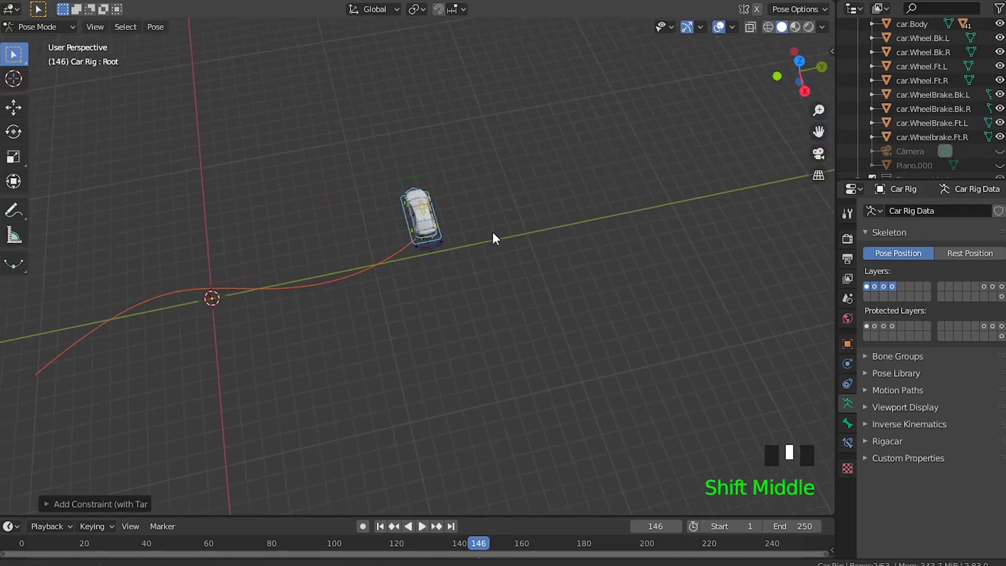
pyautogui.scroll(4, 494, 220)
pyautogui.scroll(2, 494, 217)
pyautogui.click(848, 442)
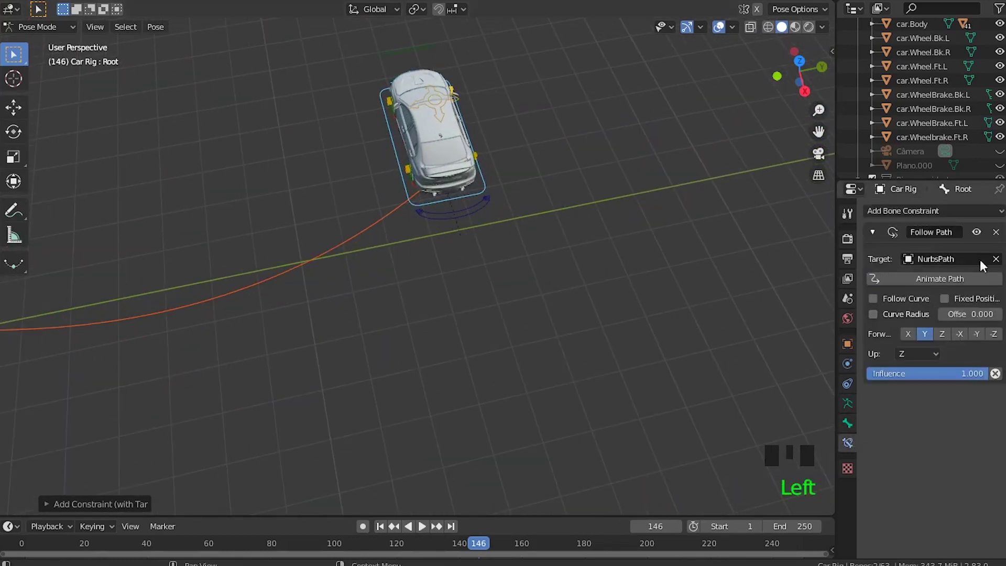
pyautogui.click(873, 298)
pyautogui.click(943, 298)
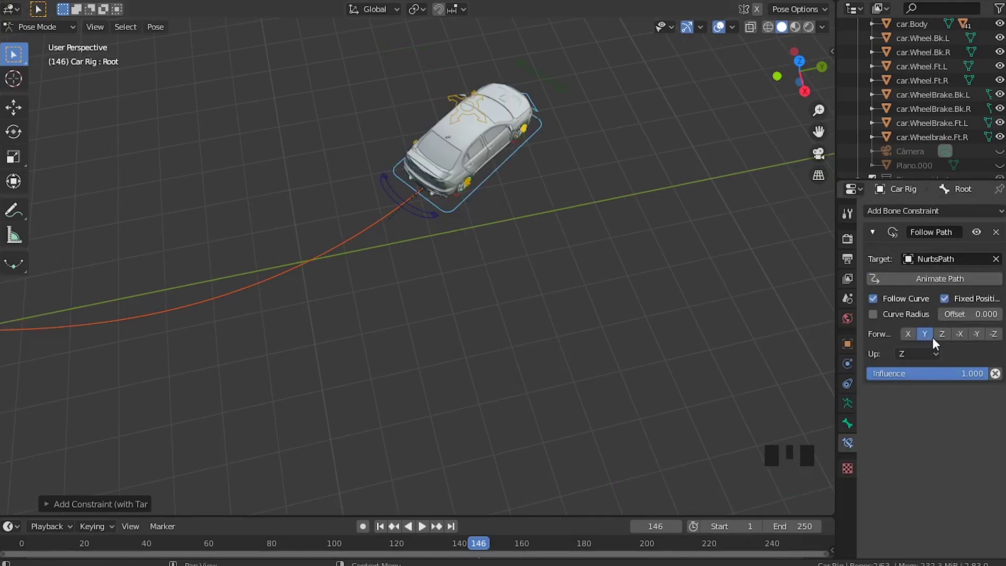
pyautogui.click(977, 333)
# Enlarge the timeline and keyframe the Follow Path offset of 0.000 at frame 1.
pyautogui.moveTo(483, 344); pyautogui.dragTo(545, 295, button='middle')
pyautogui.scroll(3, 428, 284)
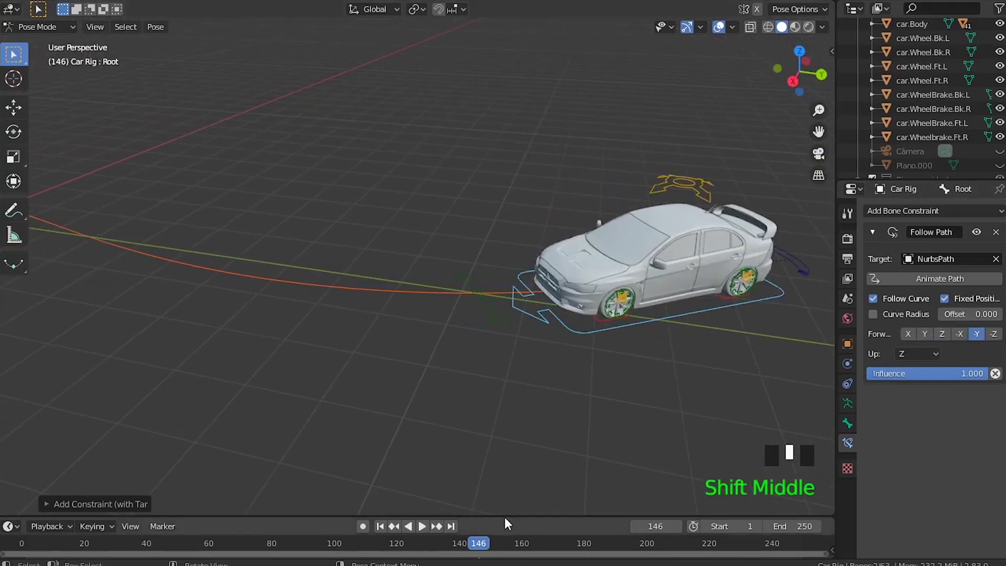
pyautogui.moveTo(506, 516); pyautogui.dragTo(507, 417)
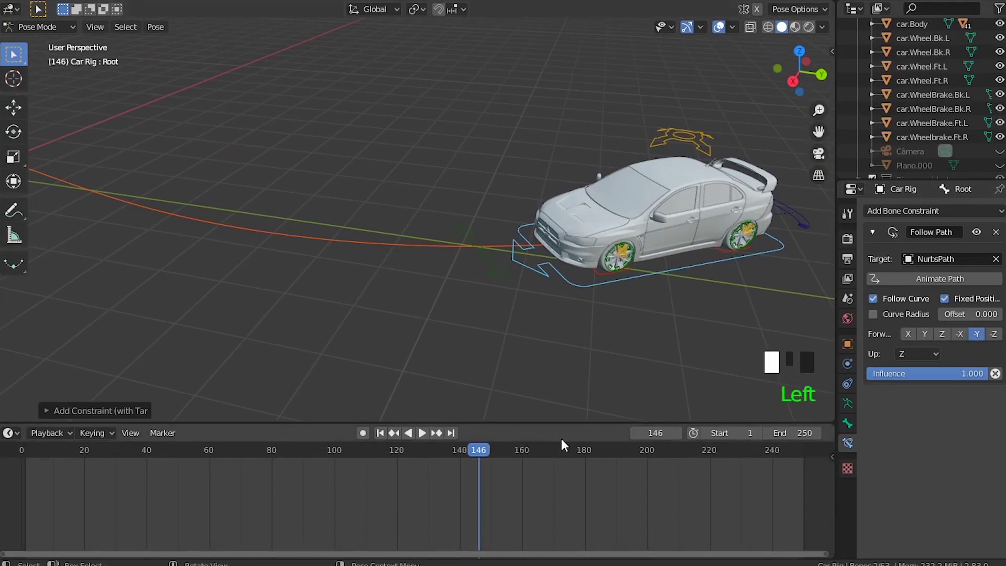
pyautogui.click(379, 433)
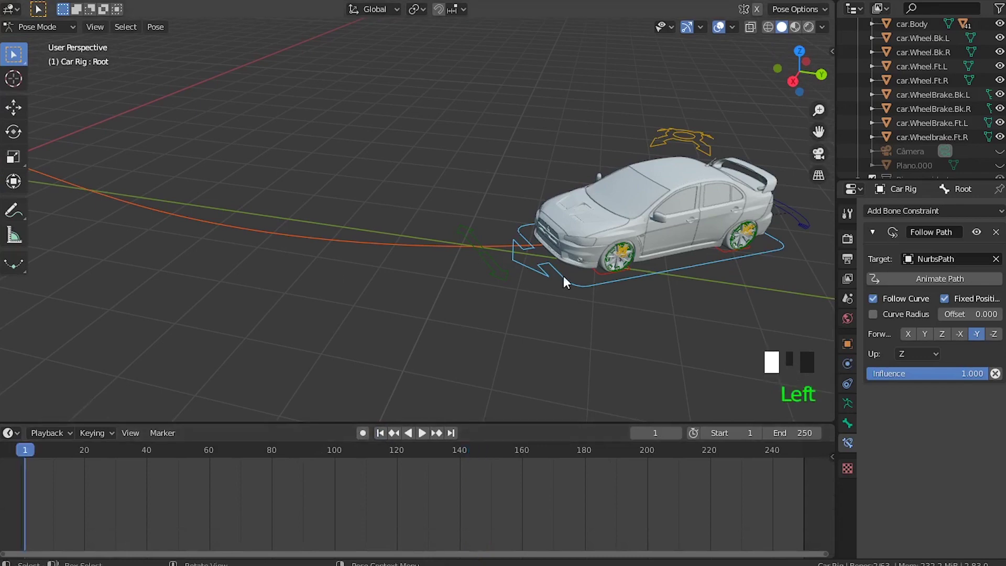
pyautogui.press('i')
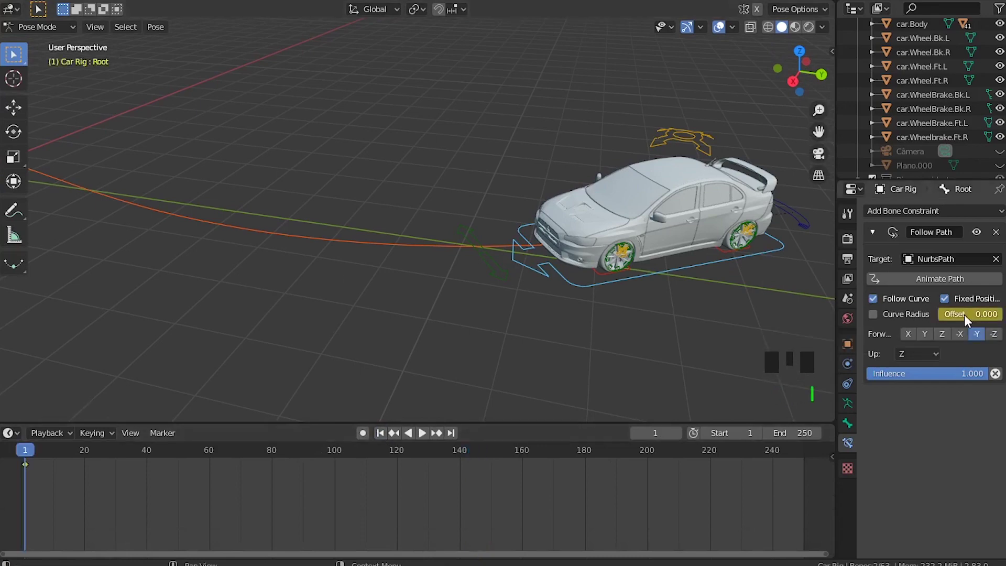
# Set the Follow Path offset to 1.000 at frame 250 and keyframe it.
pyautogui.click(451, 433)
pyautogui.scroll(-5, 424, 310)
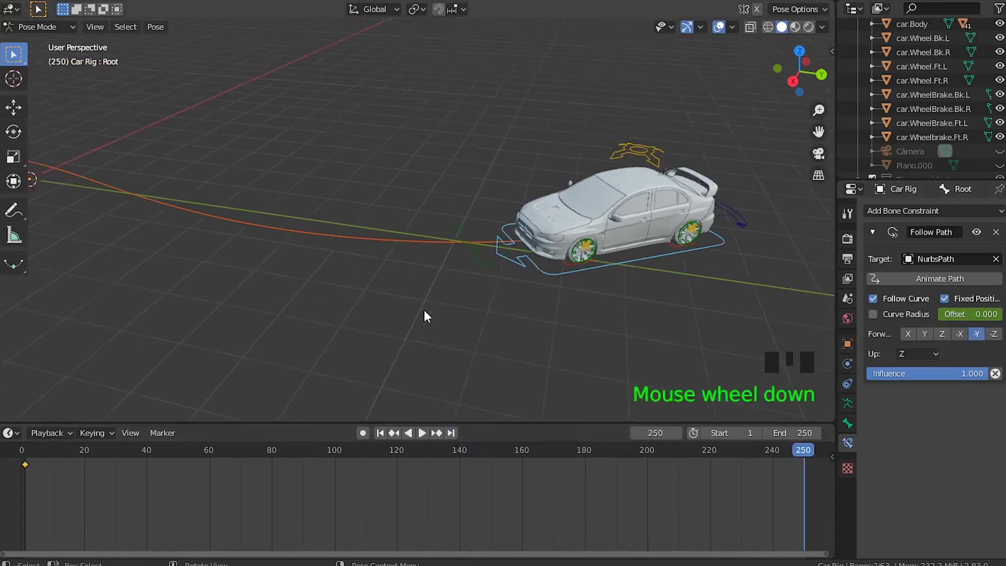
pyautogui.keyDown('shift'); pyautogui.moveTo(422, 300); pyautogui.dragTo(513, 377, button='middle'); pyautogui.keyUp('shift')
pyautogui.moveTo(967, 312); pyautogui.dragTo(996, 313)
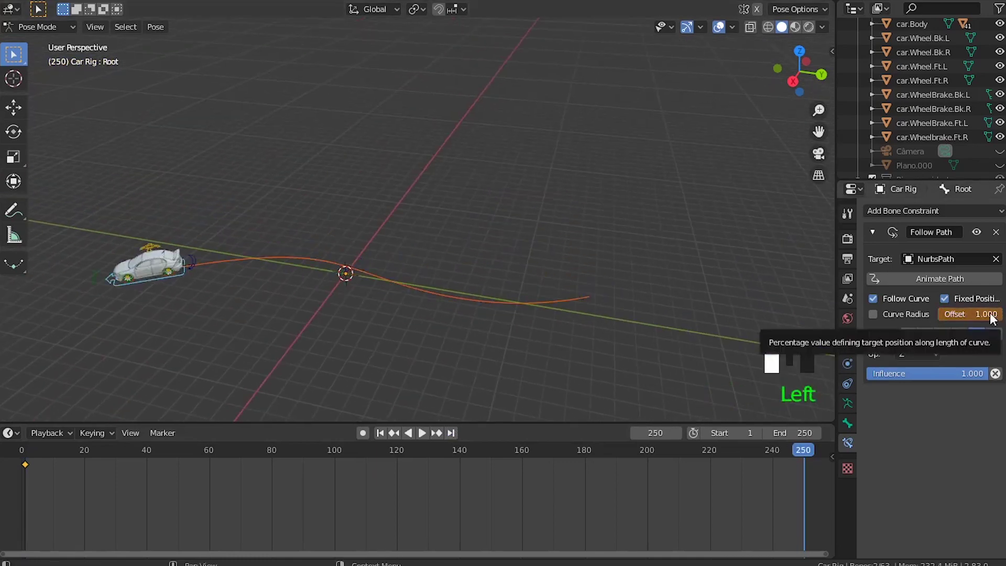
pyautogui.press('i')
# Play the animation from frame 1 and check the car's motion along the path from several angles.
pyautogui.click(380, 432)
pyautogui.press('space')
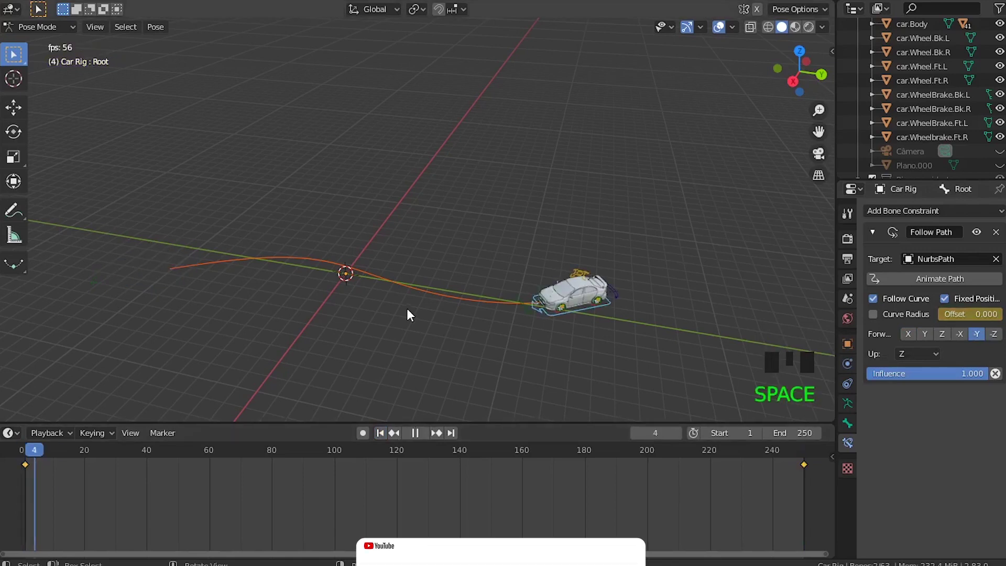
pyautogui.scroll(5, 404, 313)
pyautogui.moveTo(402, 313); pyautogui.dragTo(423, 273, button='middle')
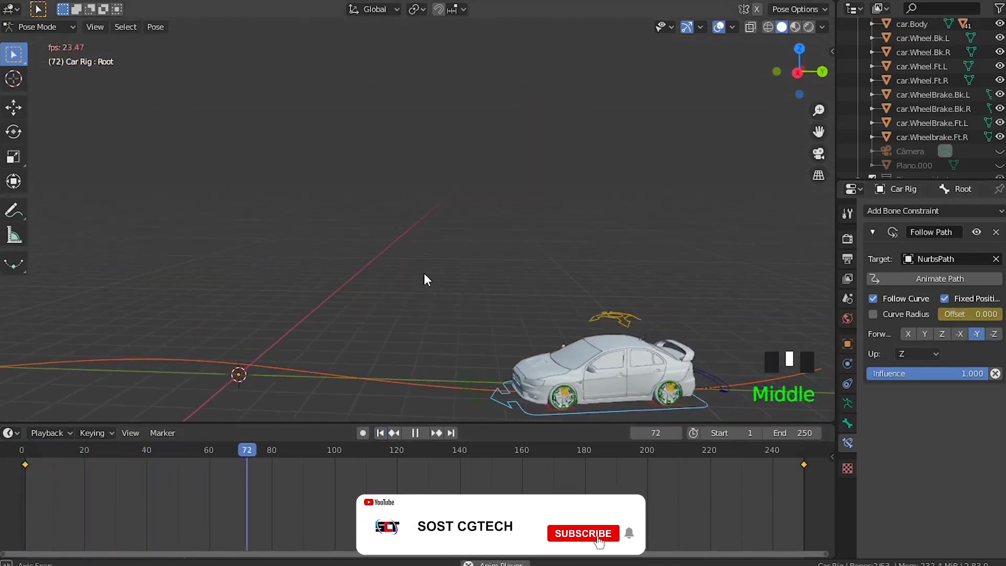
pyautogui.moveTo(400, 310); pyautogui.dragTo(319, 302, button='middle')
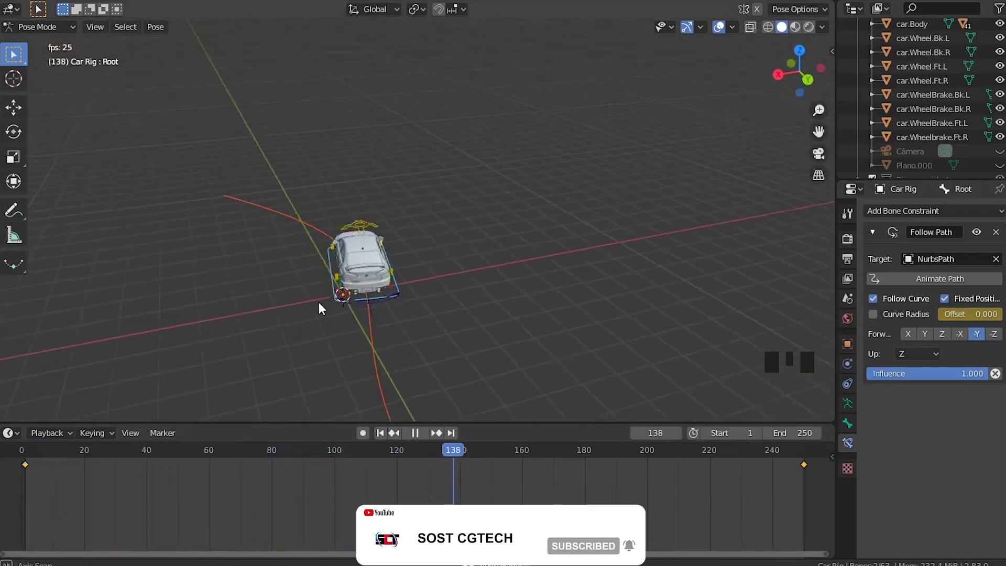
pyautogui.click(415, 433)
# Return to frame 1 and bake the car steering with Rigacar for frames 1 to 250, rotation factor 1.00 and keyframe tolerance 0.01.
pyautogui.click(380, 433)
pyautogui.scroll(-3, 362, 367)
pyautogui.scroll(-3, 367, 364)
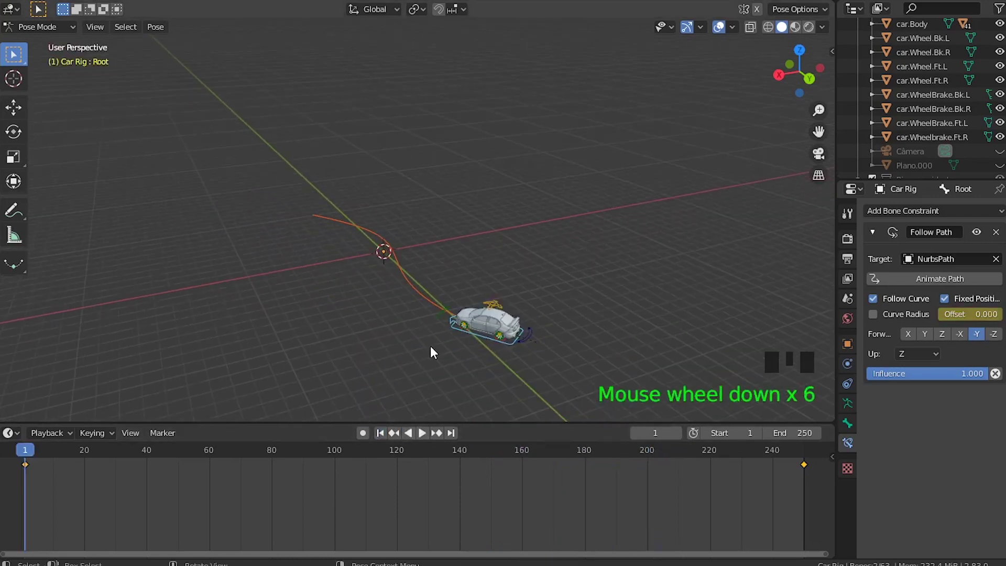
pyautogui.keyDown('shift'); pyautogui.moveTo(431, 348); pyautogui.dragTo(449, 238, button='middle'); pyautogui.keyUp('shift')
pyautogui.scroll(4, 400, 325)
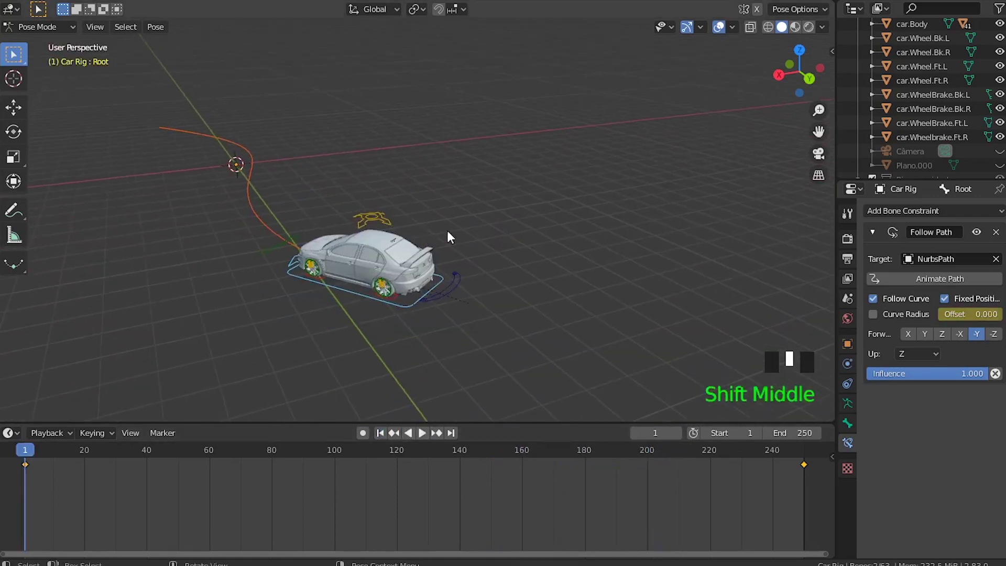
pyautogui.press('n')
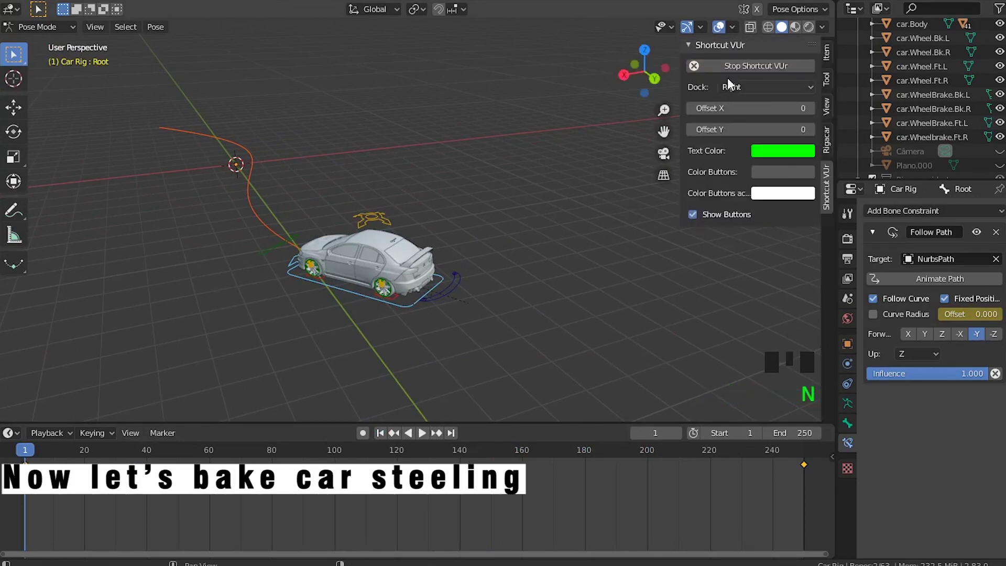
pyautogui.click(827, 132)
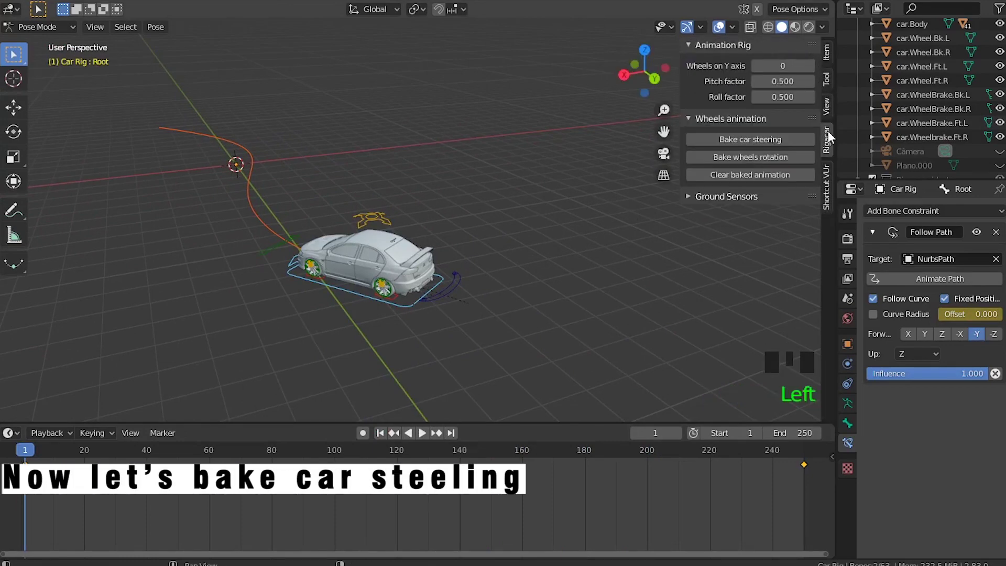
pyautogui.click(756, 138)
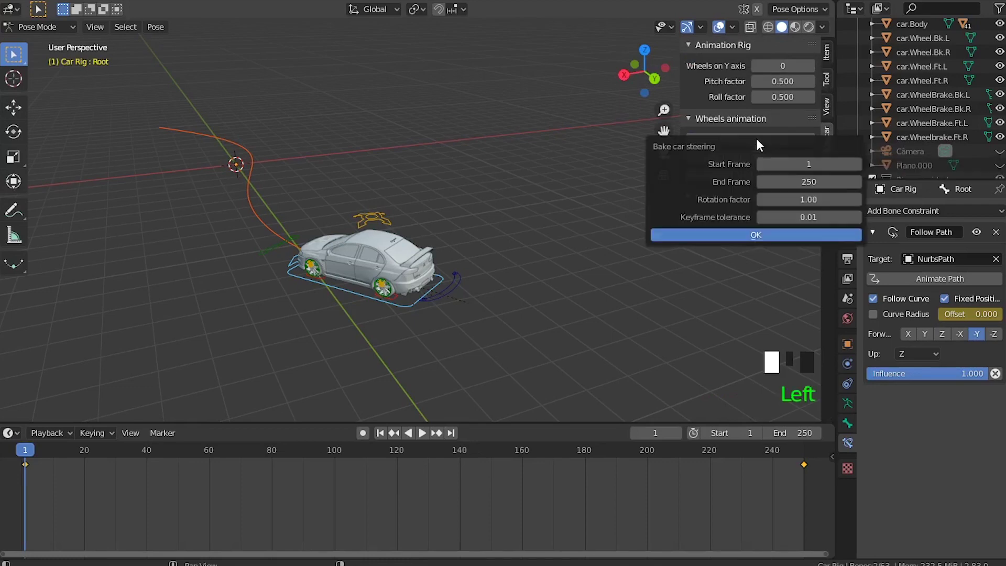
pyautogui.click(760, 236)
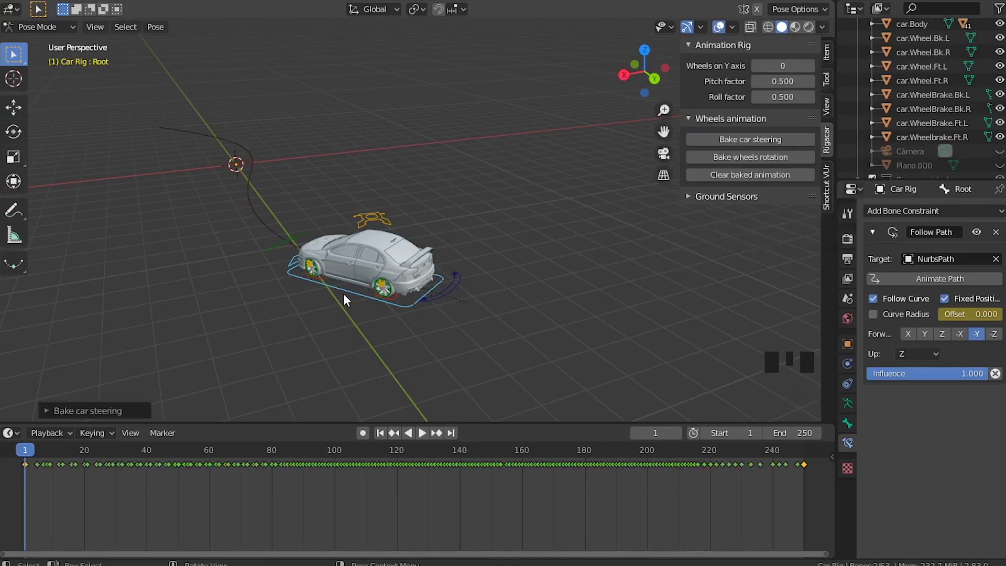
# Play the animation with baked steering while viewing the car from the side, and pause it at frame 82.
pyautogui.scroll(4, 344, 294)
pyautogui.moveTo(347, 289); pyautogui.dragTo(471, 228, button='middle')
pyautogui.scroll(-3, 426, 244)
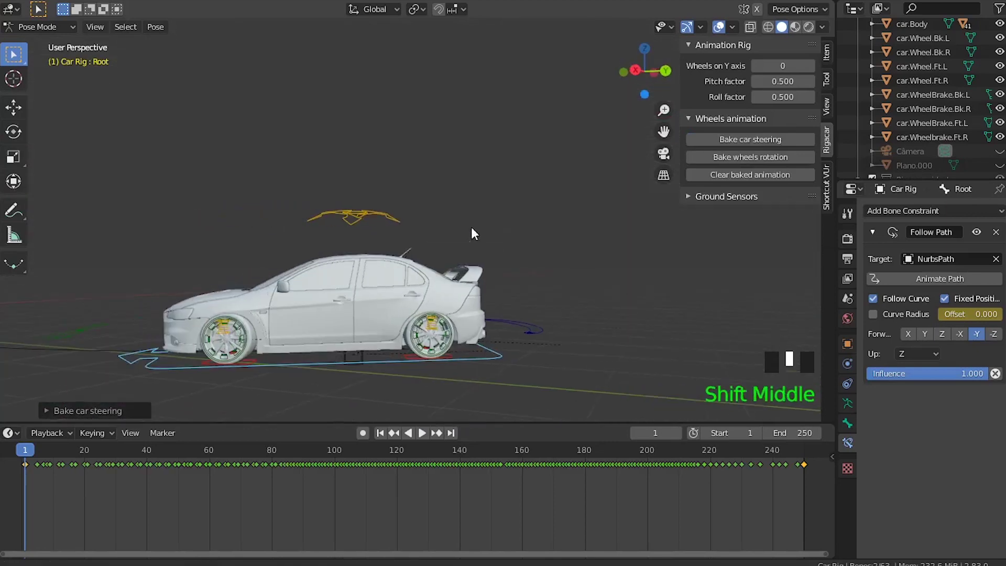
pyautogui.press('space')
pyautogui.press('space')
pyautogui.press('space')
pyautogui.scroll(-3, 413, 239)
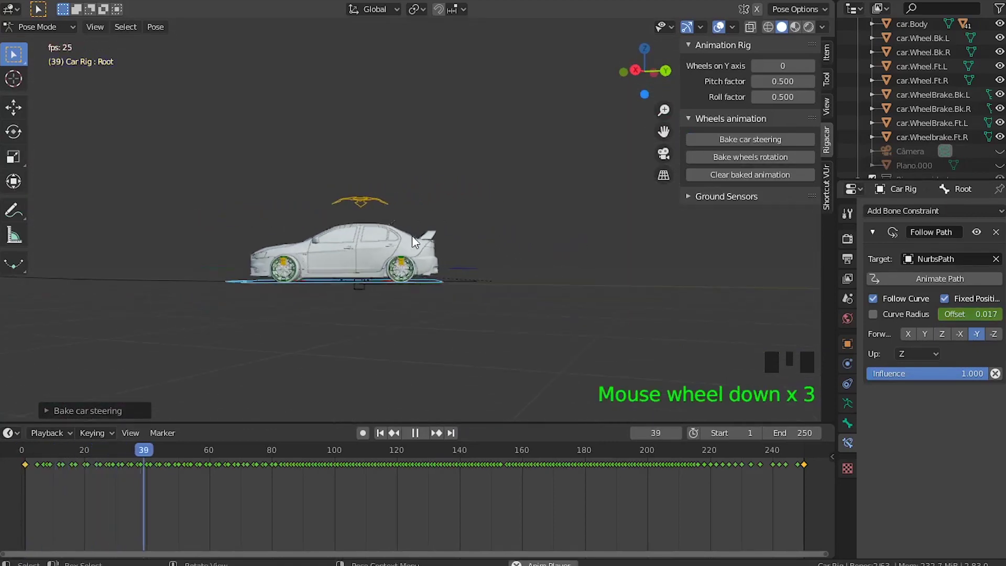
pyautogui.moveTo(411, 240); pyautogui.dragTo(487, 285, button='middle')
pyautogui.press('space')
# Examine the front wheels' steering up close while advancing the animation to frame 93.
pyautogui.moveTo(213, 281); pyautogui.dragTo(307, 260, button='middle')
pyautogui.scroll(3, 187, 298)
pyautogui.keyDown('shift'); pyautogui.moveTo(187, 297); pyautogui.dragTo(202, 271, button='middle'); pyautogui.keyUp('shift')
pyautogui.scroll(2, 318, 204)
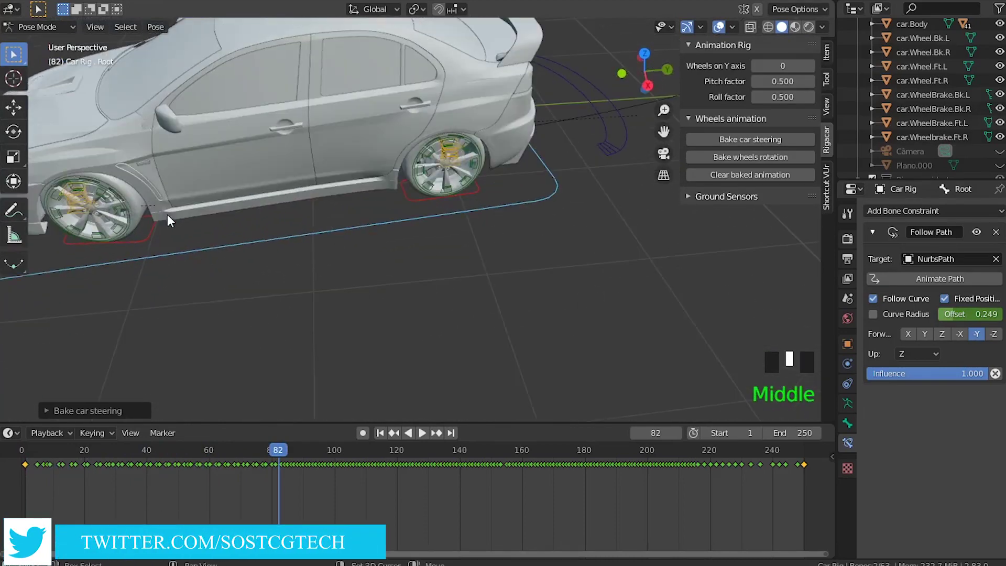
pyautogui.keyDown('shift'); pyautogui.moveTo(167, 215); pyautogui.dragTo(310, 233, button='middle'); pyautogui.keyUp('shift')
pyautogui.press('space')
pyautogui.moveTo(173, 234); pyautogui.dragTo(584, 235, button='middle')
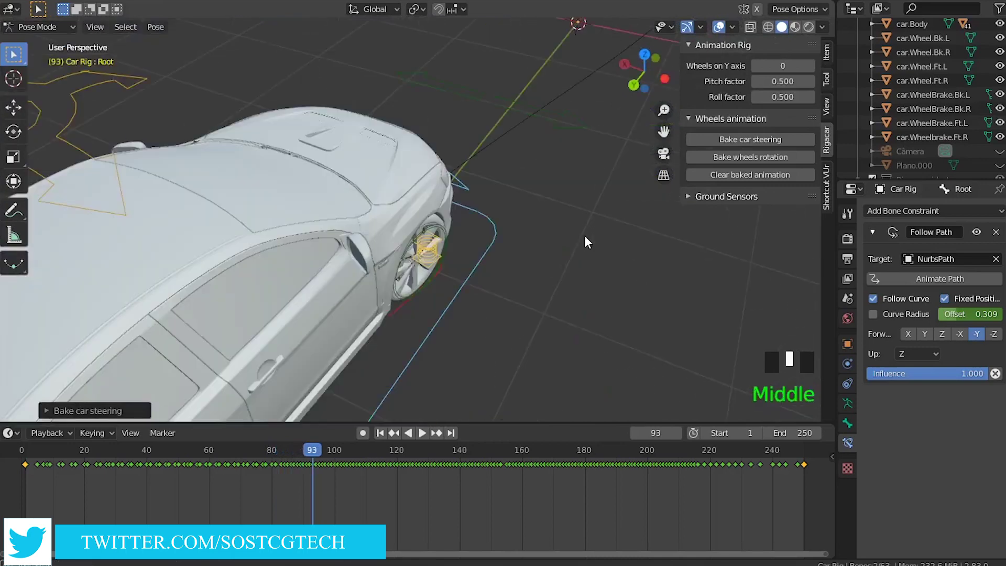
# Examine the car's steering from directly above in wireframe while playing on to frame 107, and return to a solid side view.
pyautogui.scroll(-7, 568, 237)
pyautogui.keyDown('shift'); pyautogui.moveTo(520, 256); pyautogui.dragTo(409, 303, button='middle'); pyautogui.keyUp('shift')
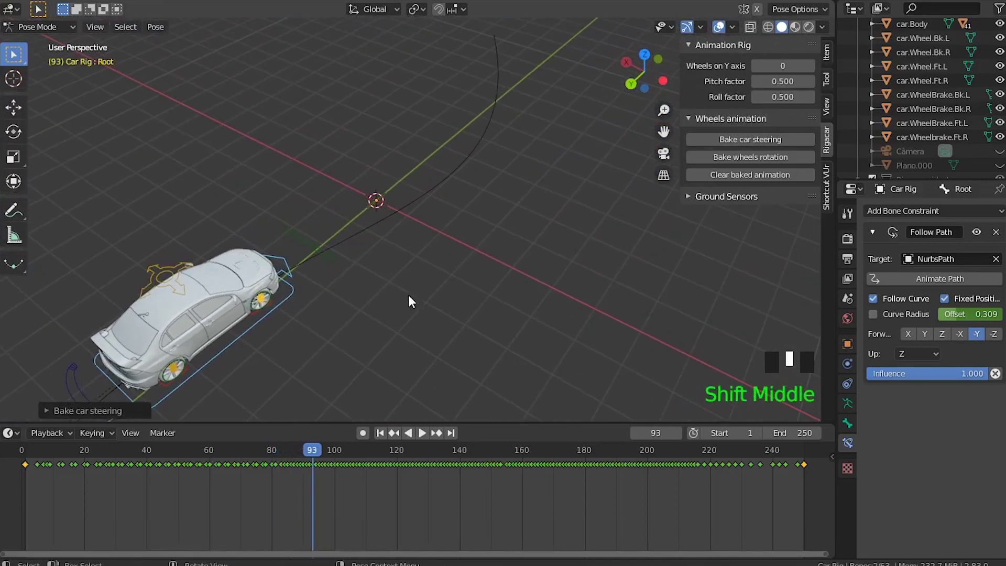
pyautogui.press('KP_7')
pyautogui.scroll(-5, 420, 291)
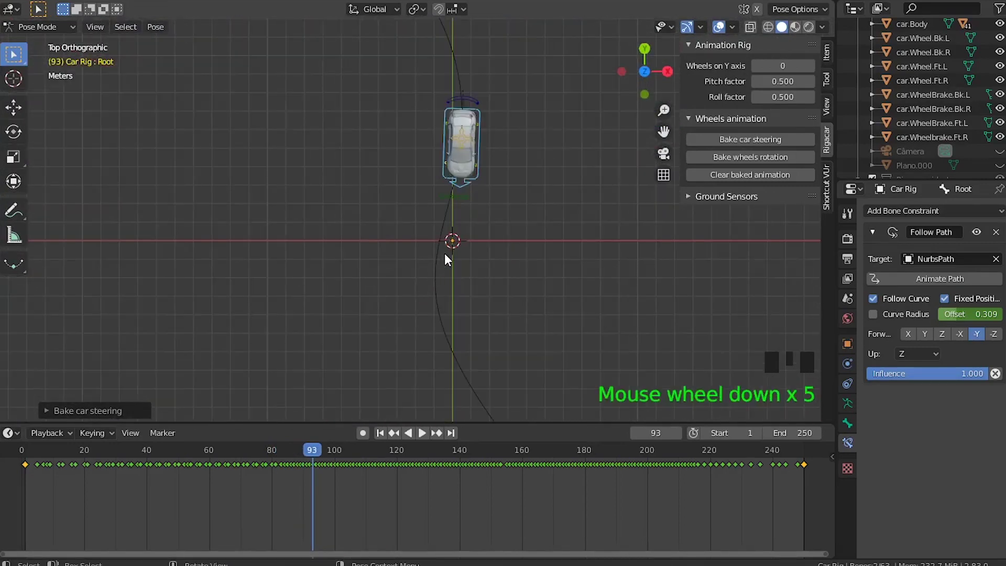
pyautogui.press('z')
pyautogui.click(374, 260)
pyautogui.scroll(3, 435, 258)
pyautogui.keyDown('shift'); pyautogui.moveTo(435, 258); pyautogui.dragTo(402, 329, button='middle'); pyautogui.keyUp('shift')
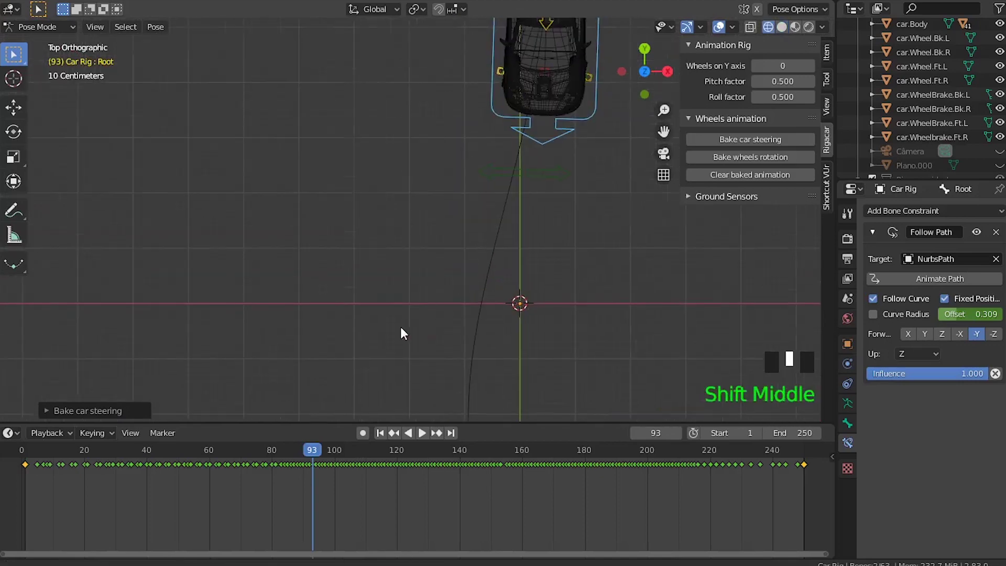
pyautogui.scroll(4, 441, 270)
pyautogui.press('space')
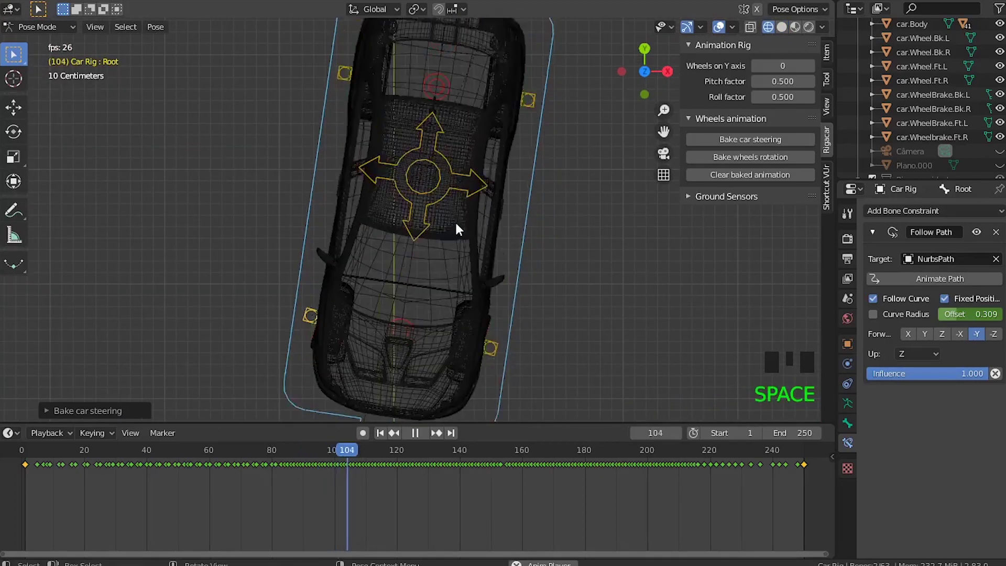
pyautogui.press('space')
pyautogui.press('z')
pyautogui.click(526, 259)
pyautogui.moveTo(526, 259)
pyautogui.mouseDown(button='middle')
pyautogui.moveTo(491, 270)
pyautogui.moveTo(383, 143)
pyautogui.moveTo(680, 131)
pyautogui.mouseUp(button='middle')
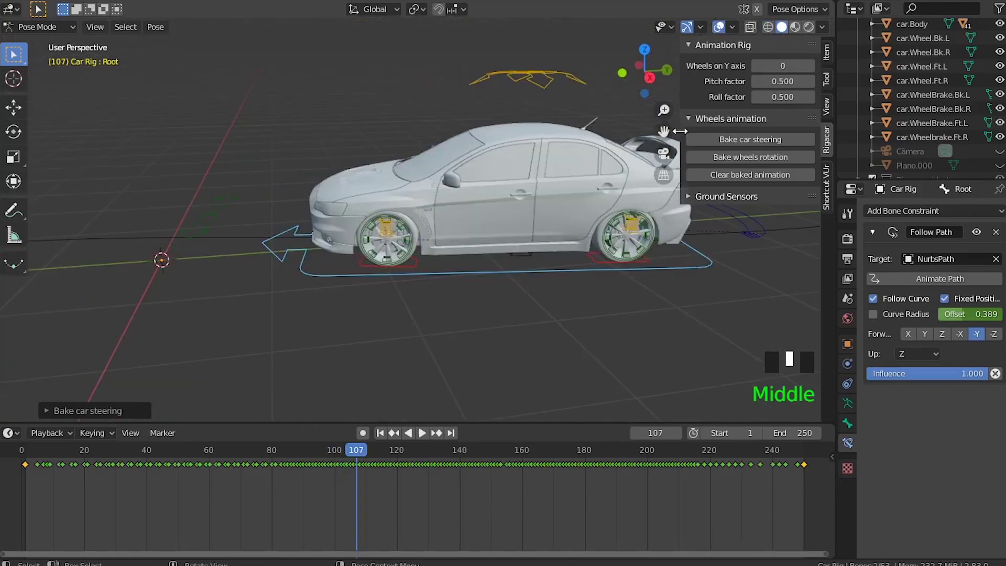
# Select the path together with the rig's root and bake the wheels rotation for frames 1 to 250 with keyframe tolerance 0.01.
pyautogui.click(740, 156)
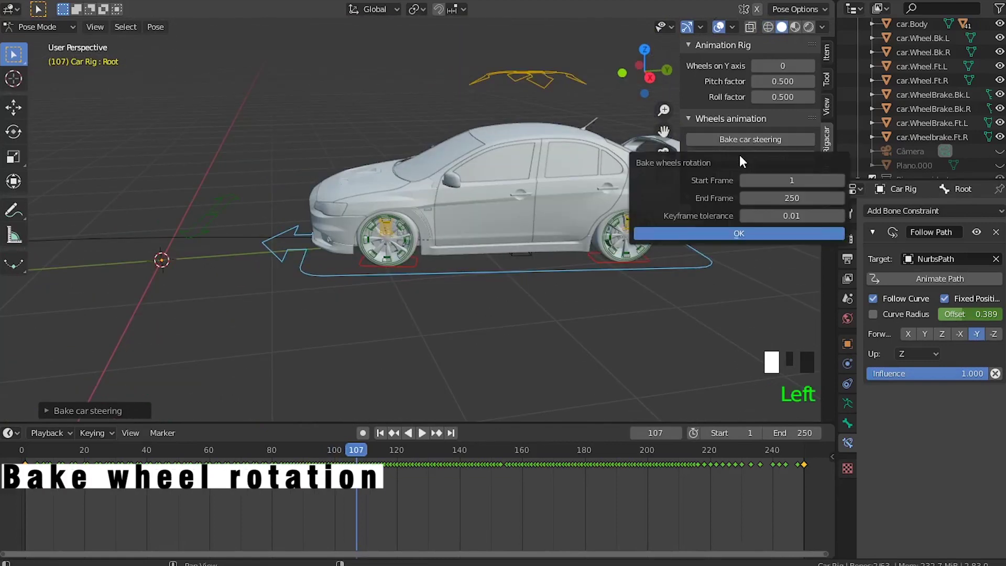
pyautogui.click(737, 234)
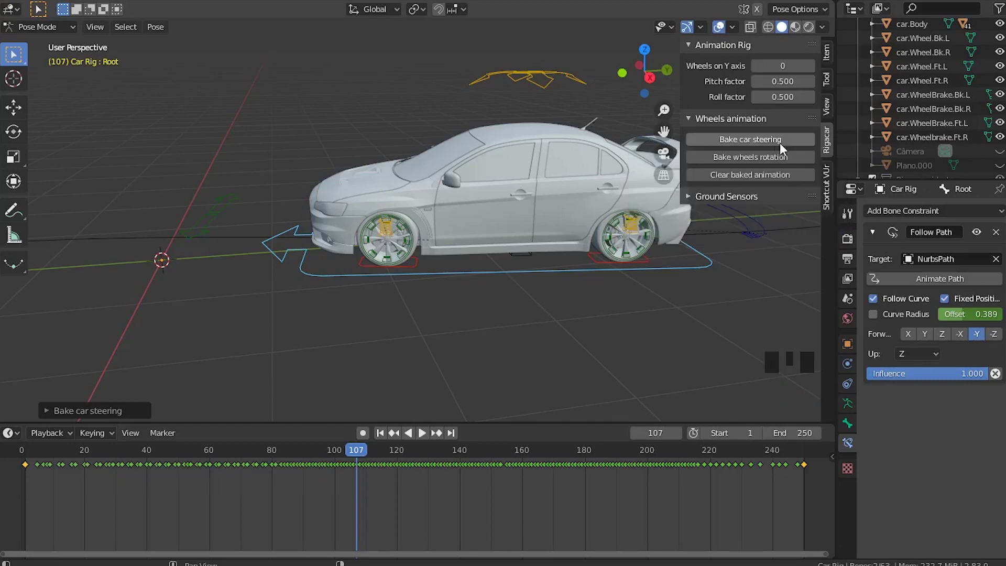
pyautogui.click(156, 239)
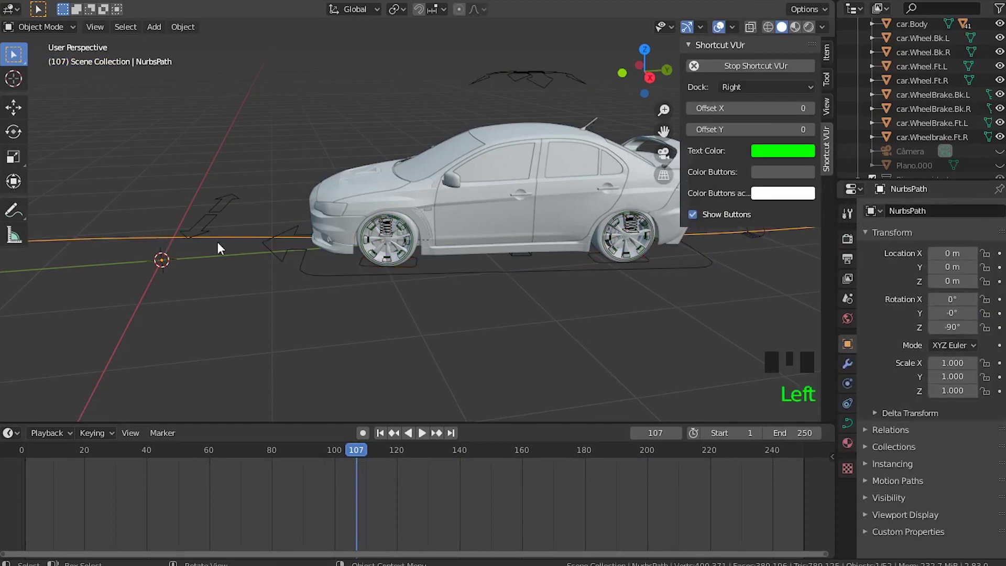
pyautogui.keyDown('shift'); pyautogui.click(325, 274); pyautogui.keyUp('shift')
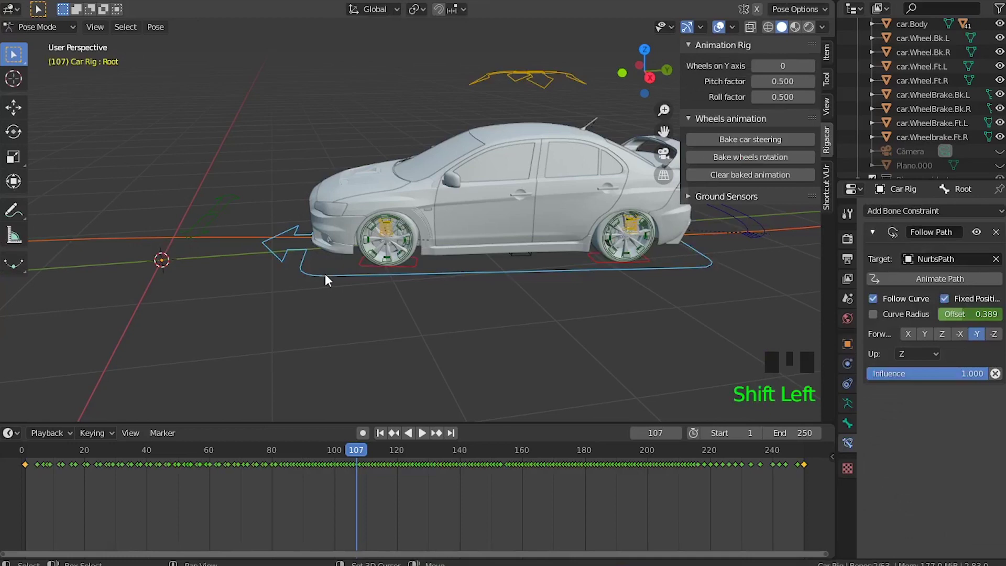
pyautogui.click(752, 159)
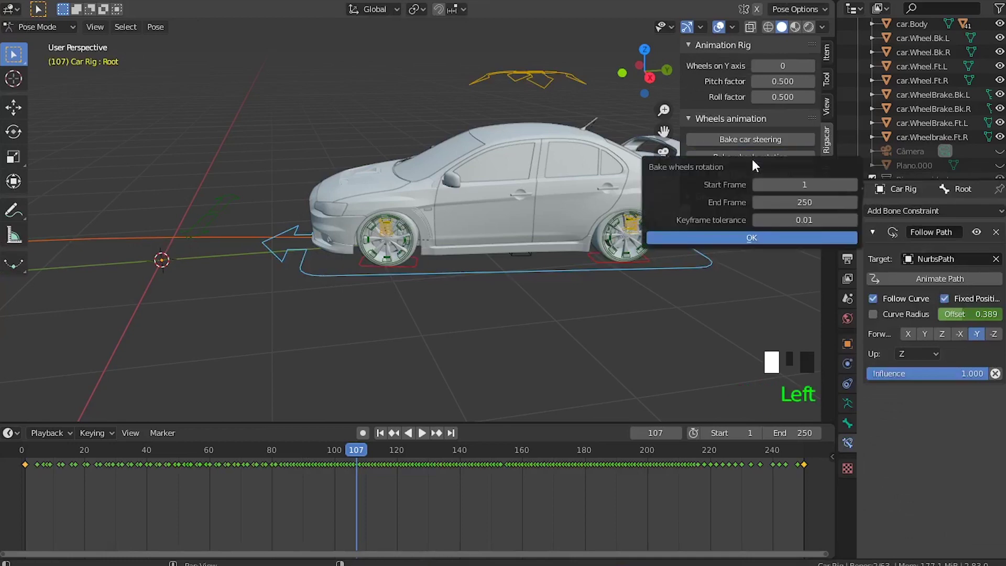
pyautogui.click(745, 237)
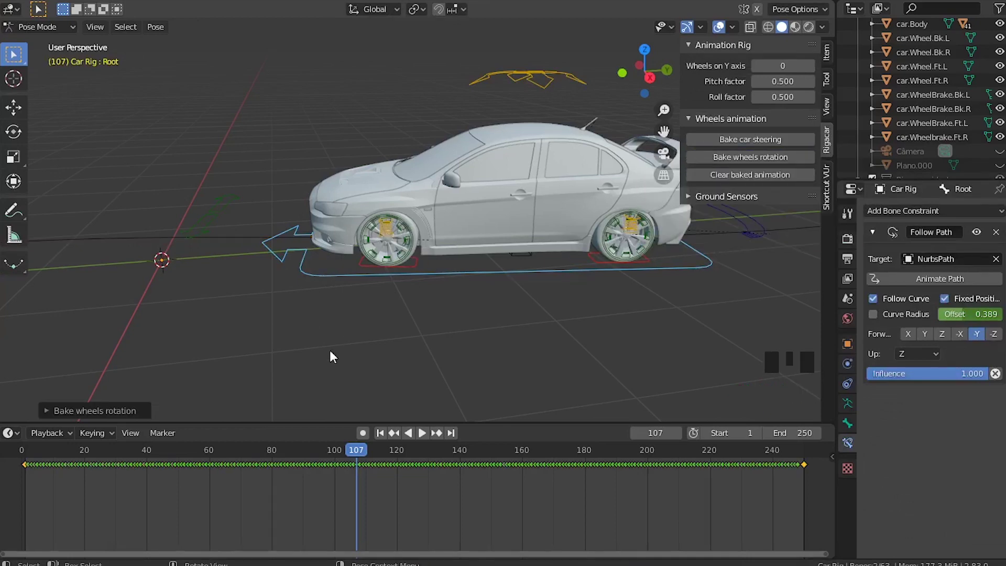
# Play the animation from frame 1, check the wheel rotation and the car's motion from several angles, and return to frame 1.
pyautogui.click(380, 433)
pyautogui.scroll(-7, 388, 351)
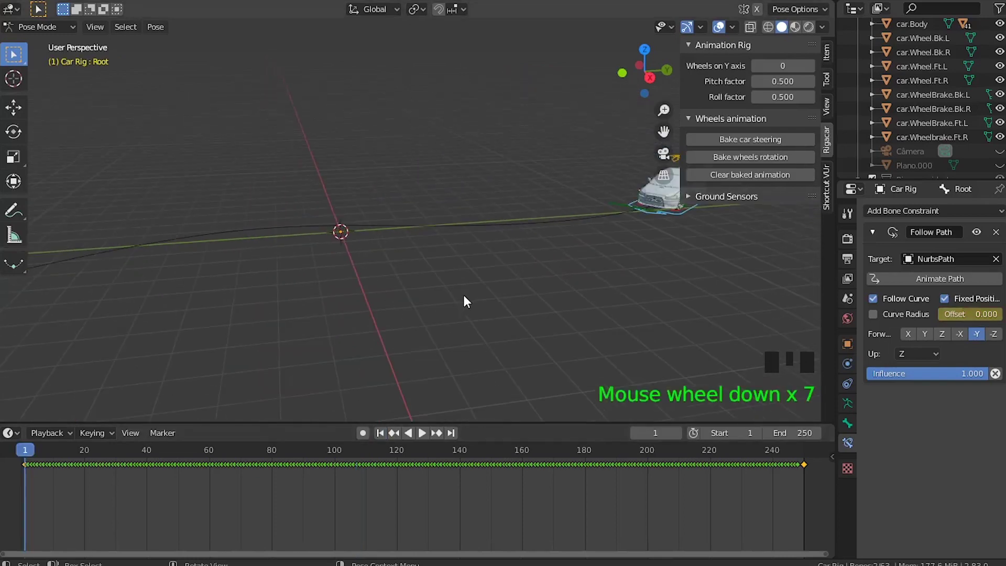
pyautogui.keyDown('shift'); pyautogui.moveTo(465, 302); pyautogui.dragTo(281, 372, button='middle'); pyautogui.keyUp('shift')
pyautogui.scroll(6, 555, 286)
pyautogui.keyDown('shift'); pyautogui.moveTo(556, 286); pyautogui.dragTo(541, 243, button='middle'); pyautogui.keyUp('shift')
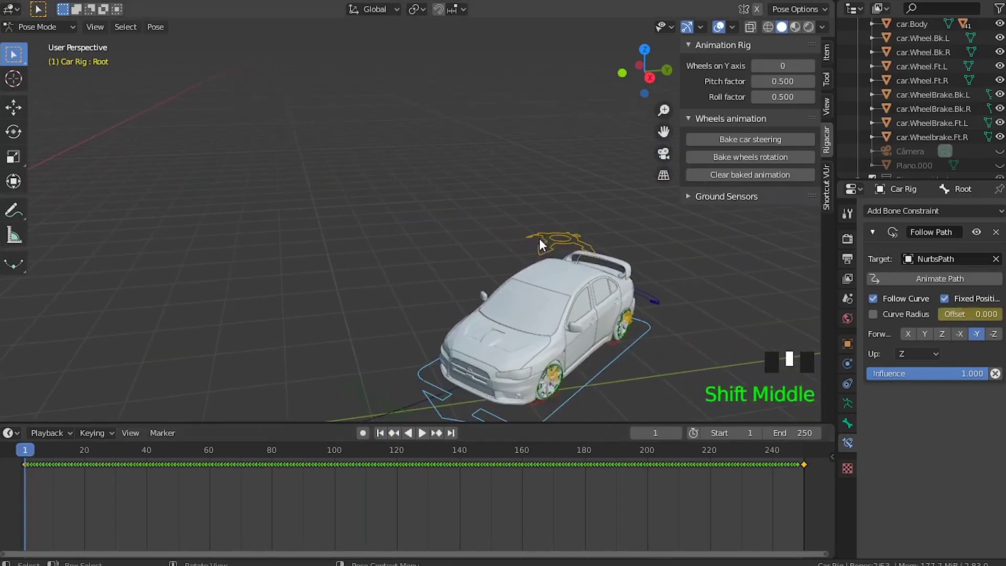
pyautogui.press('space')
pyautogui.moveTo(508, 281); pyautogui.dragTo(503, 245, button='middle')
pyautogui.scroll(-2, 375, 275)
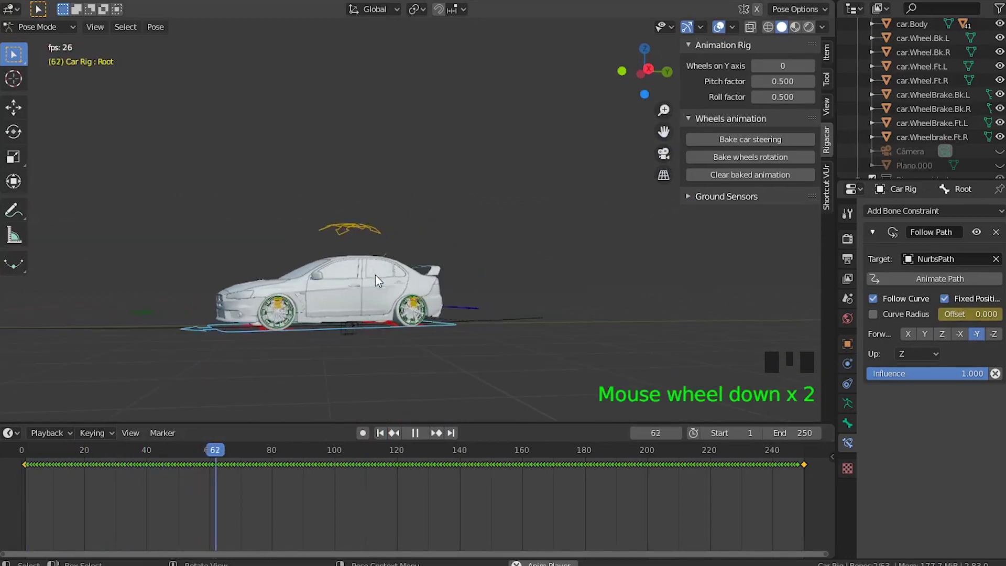
pyautogui.moveTo(375, 275); pyautogui.dragTo(424, 284, button='middle')
pyautogui.scroll(-2, 423, 284)
pyautogui.keyDown('shift'); pyautogui.moveTo(309, 279); pyautogui.dragTo(294, 287, button='middle'); pyautogui.keyUp('shift')
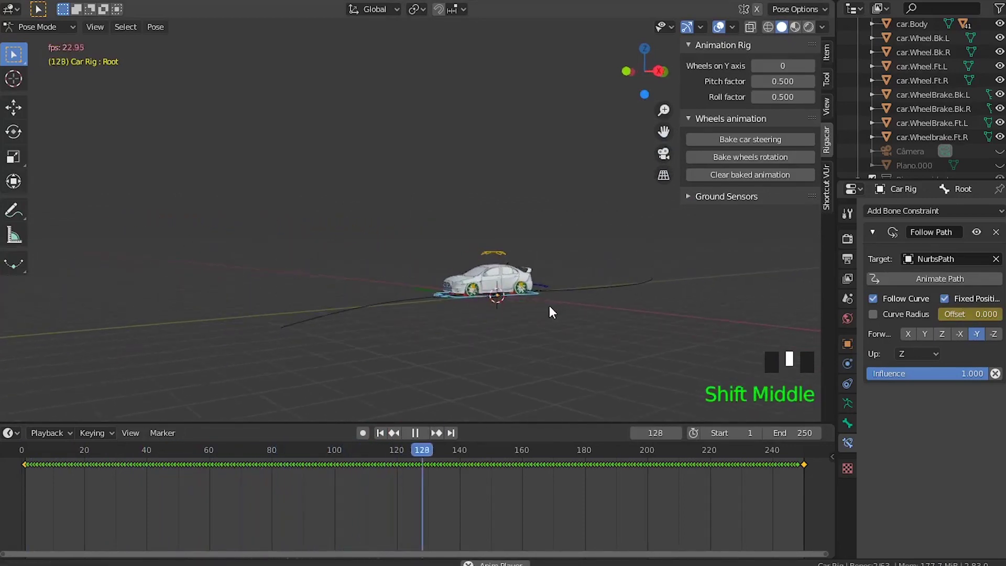
pyautogui.scroll(4, 443, 306)
pyautogui.moveTo(443, 302); pyautogui.dragTo(394, 288, button='middle')
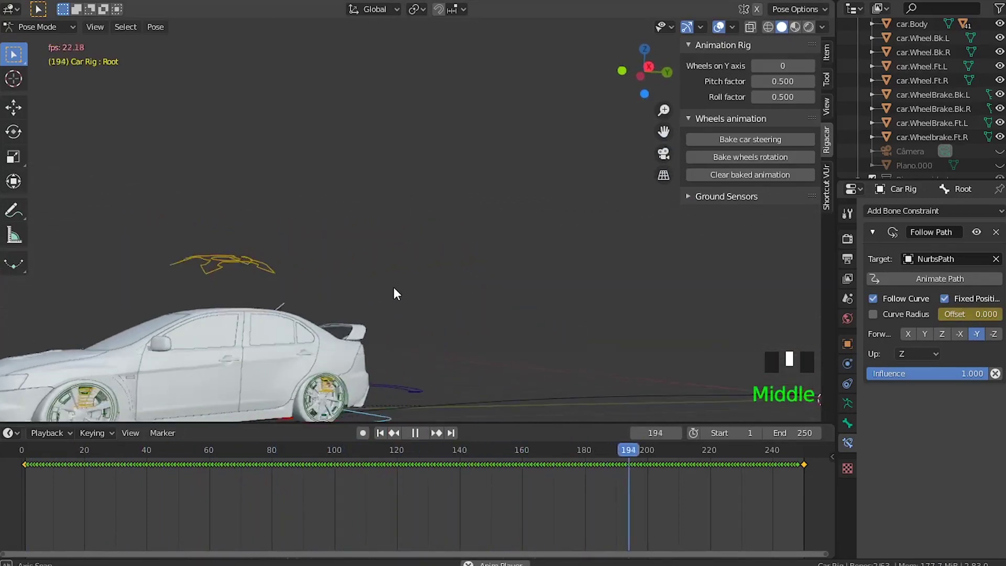
pyautogui.scroll(-3, 393, 292)
pyautogui.moveTo(467, 312); pyautogui.dragTo(263, 321, button='middle')
pyautogui.scroll(5, 363, 296)
pyautogui.moveTo(363, 295); pyautogui.dragTo(200, 291, button='middle')
pyautogui.scroll(-2, 190, 282)
pyautogui.press('space')
pyautogui.click(380, 433)
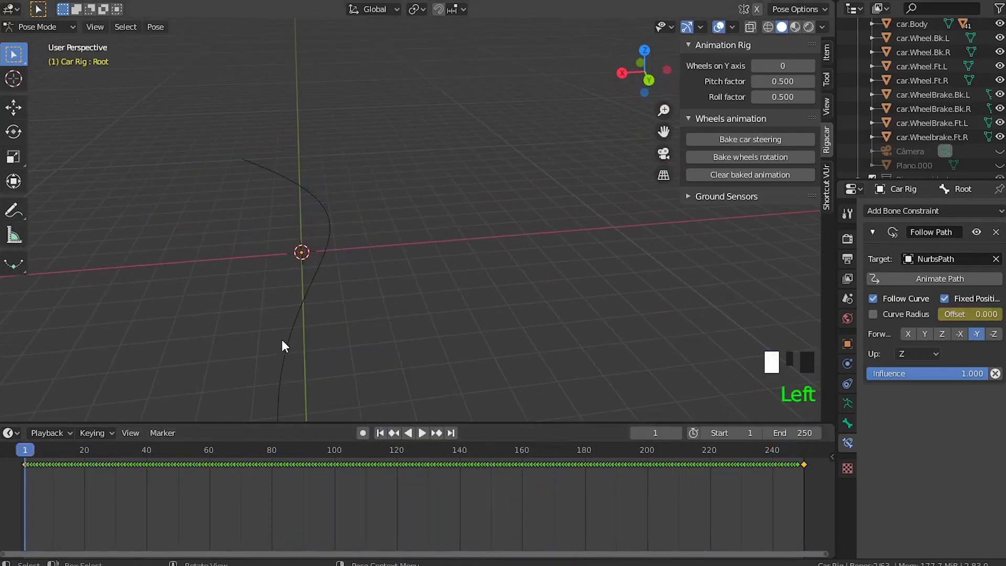
# Switch the car rig to Object Mode and add a mesh plane at the world origin for the road.
pyautogui.scroll(-4, 253, 263)
pyautogui.moveTo(258, 263); pyautogui.dragTo(334, 309, button='middle')
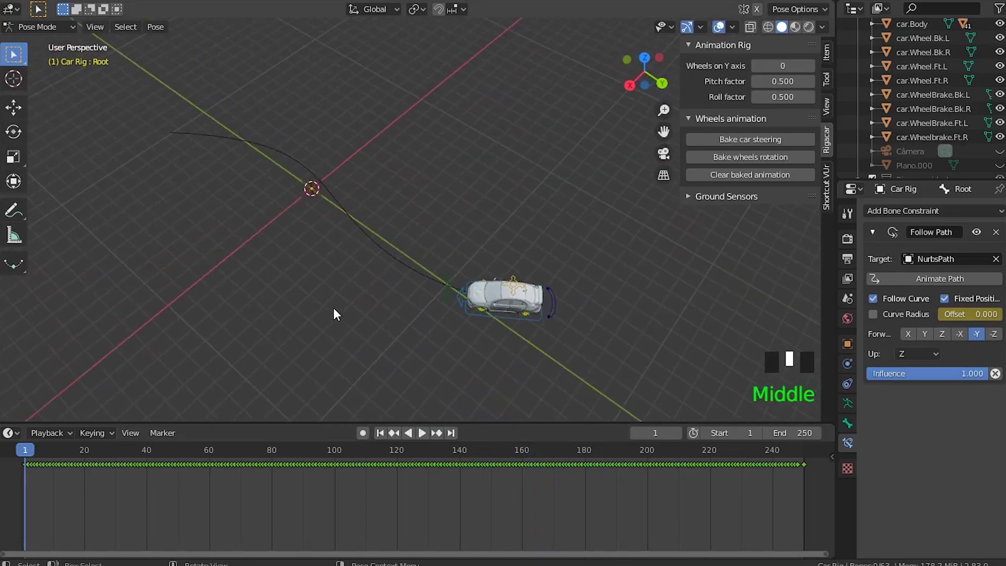
pyautogui.hotkey('ctrl', 'Tab')
pyautogui.click(307, 227)
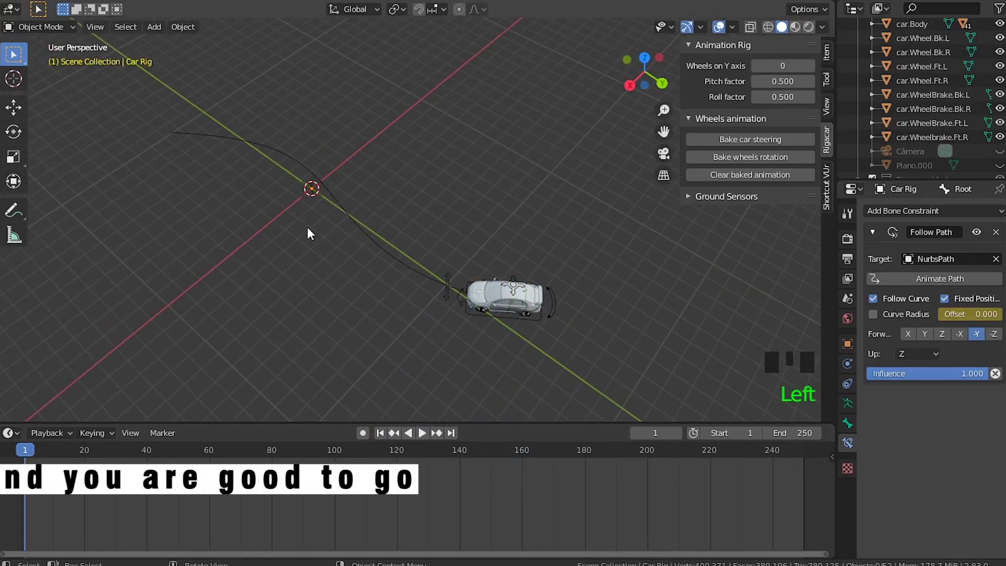
pyautogui.hotkey('shift', 'a')
pyautogui.moveTo(307, 228)
pyautogui.moveTo(231, 212)
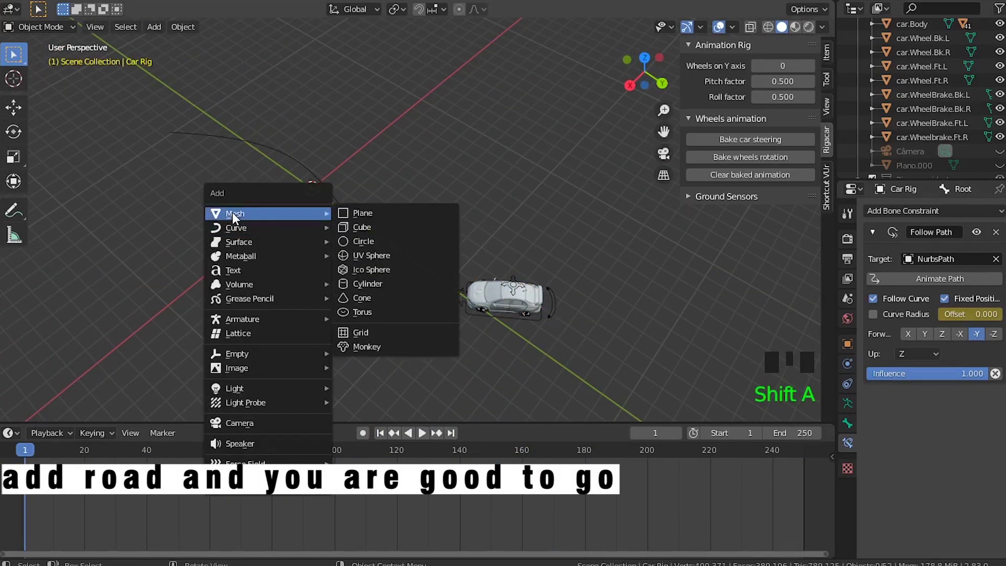
pyautogui.click(347, 213)
pyautogui.scroll(4, 318, 211)
pyautogui.keyDown('shift'); pyautogui.moveTo(317, 212); pyautogui.dragTo(569, 251, button='middle'); pyautogui.keyUp('shift')
pyautogui.scroll(2, 482, 250)
pyautogui.keyDown('shift'); pyautogui.moveTo(482, 250); pyautogui.dragTo(456, 316, button='middle'); pyautogui.keyUp('shift')
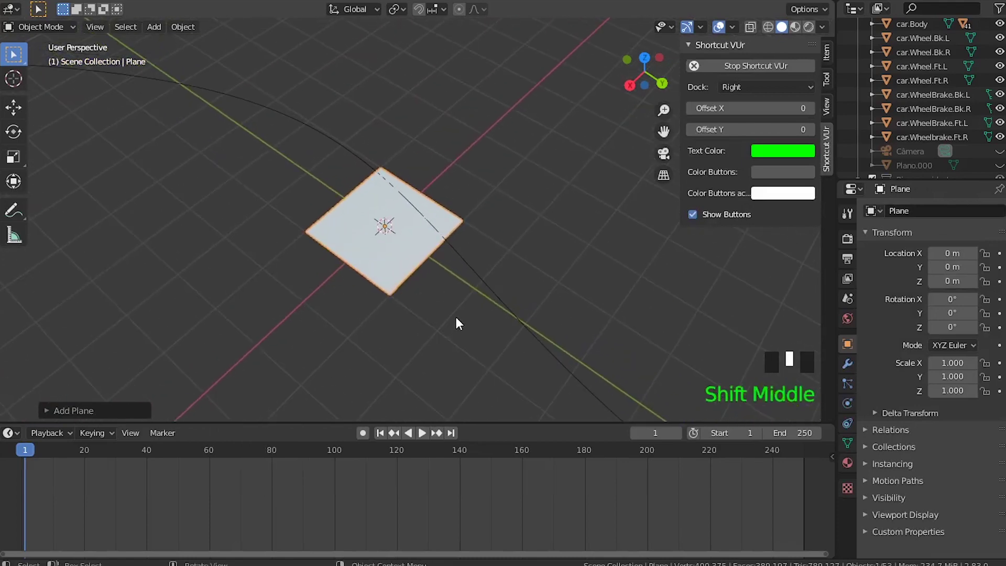
# Scale the plane along X by about 1.95 in top view to set the road's width.
pyautogui.press('KP_7')
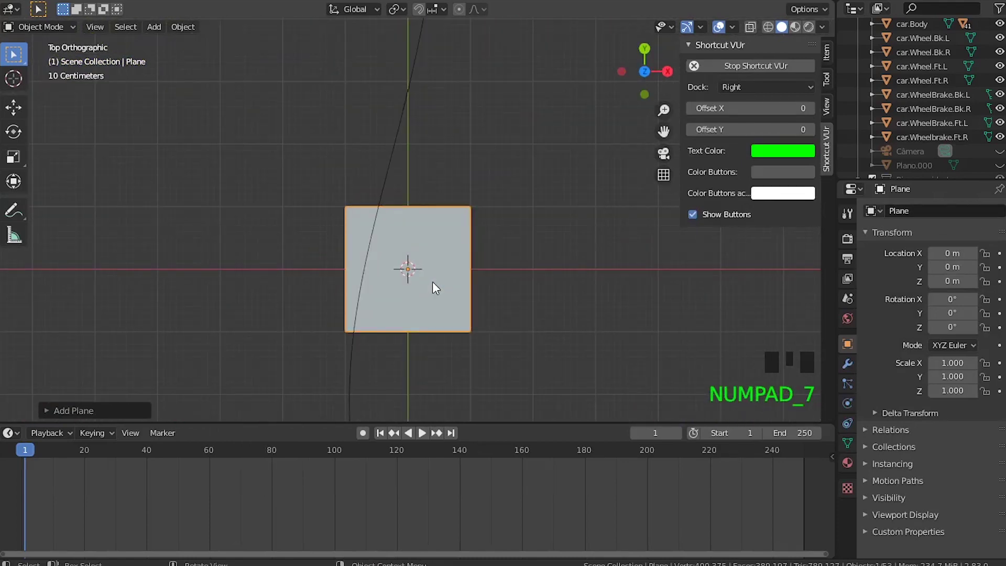
pyautogui.press('s')
pyautogui.press('x')
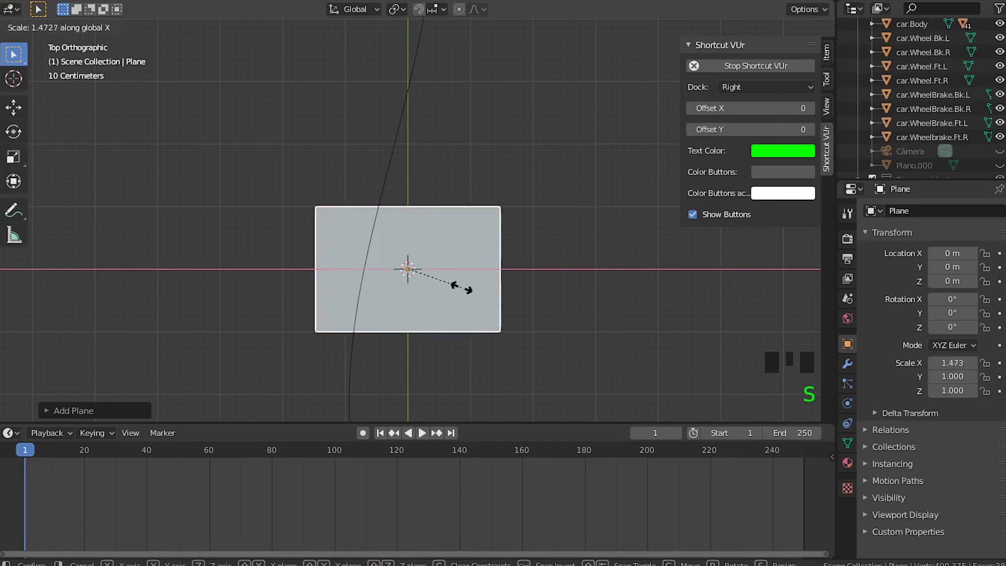
pyautogui.click(480, 287)
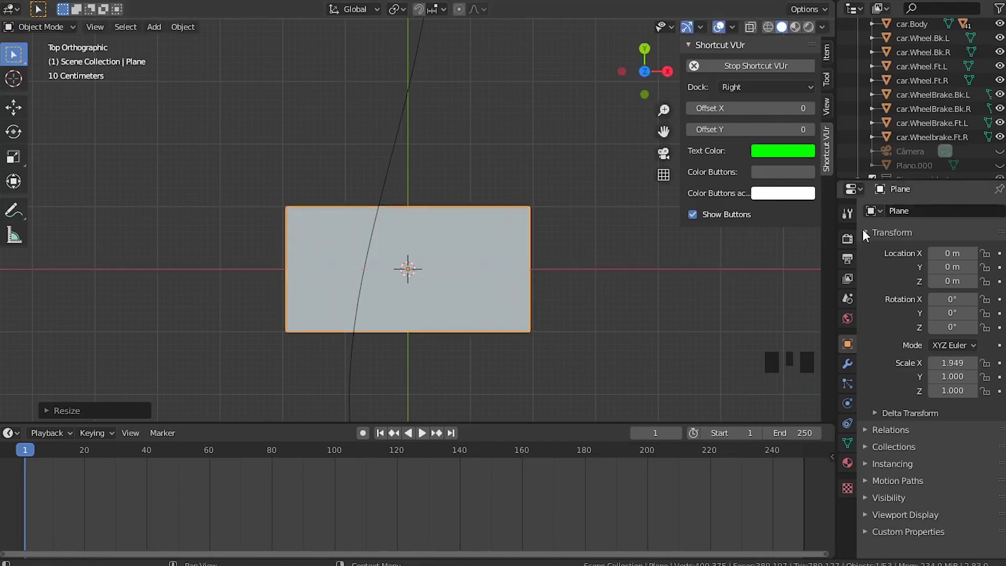
# Divide the road plane with seven evenly spaced loop cuts running across its width, and return to Object Mode.
pyautogui.press('n')
pyautogui.click(844, 364)
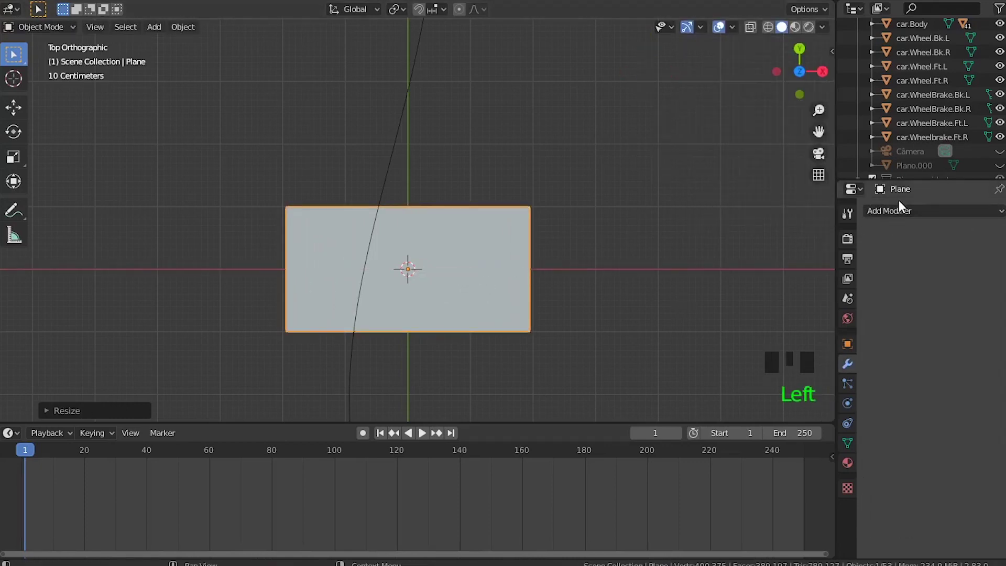
pyautogui.click(898, 210)
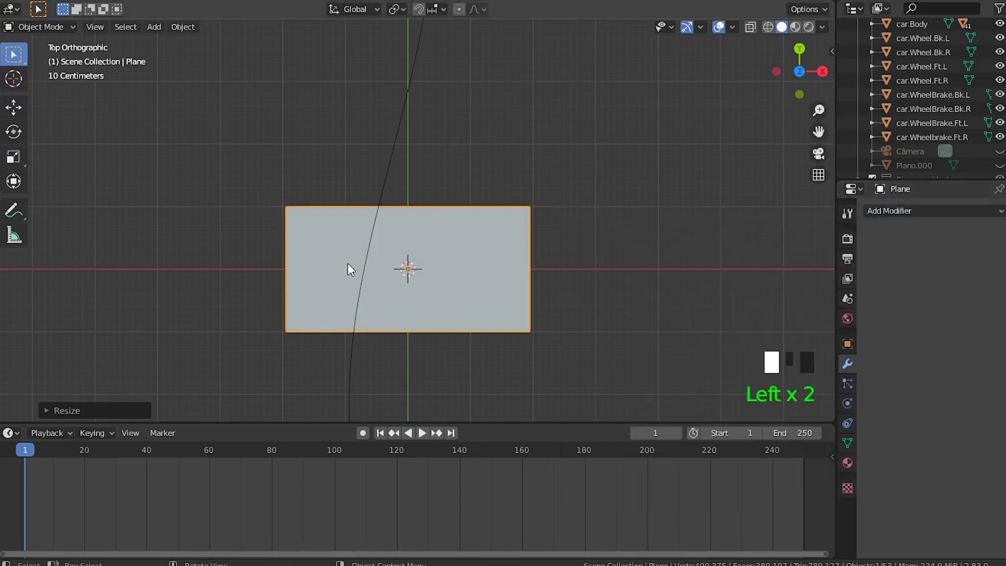
pyautogui.press('Tab')
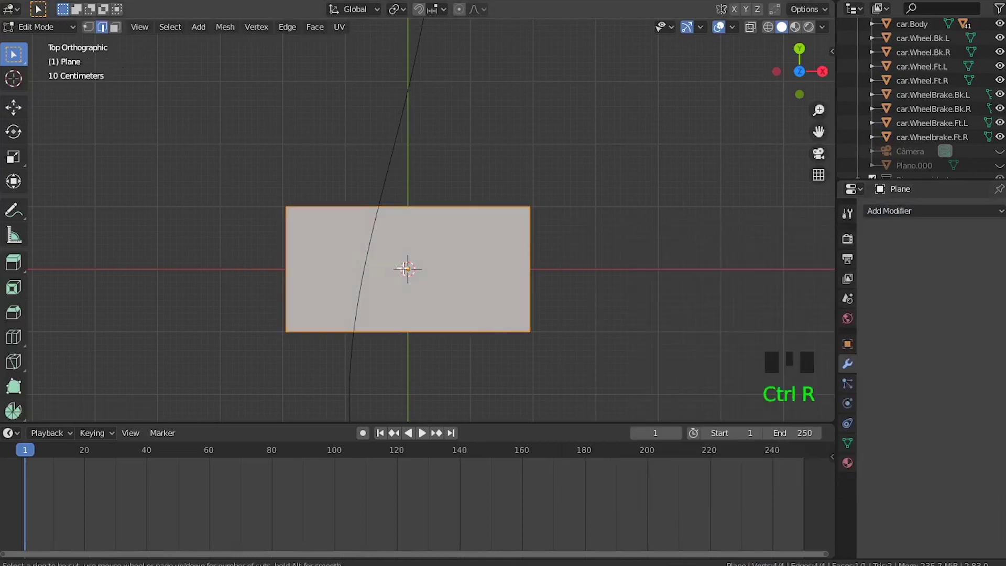
pyautogui.scroll(-1, 539, 270)
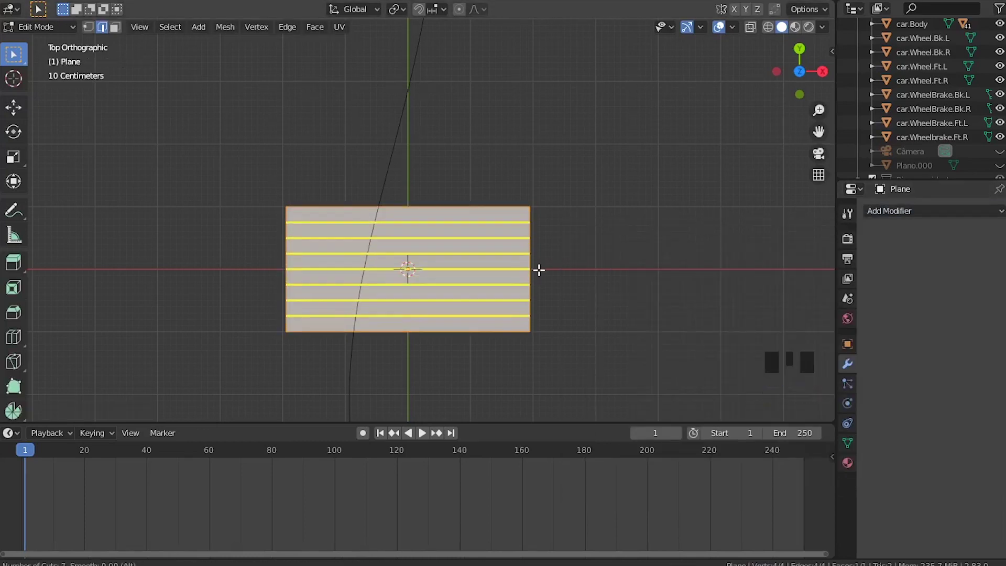
pyautogui.click(539, 270)
pyautogui.rightClick(524, 269)
pyautogui.press('Tab')
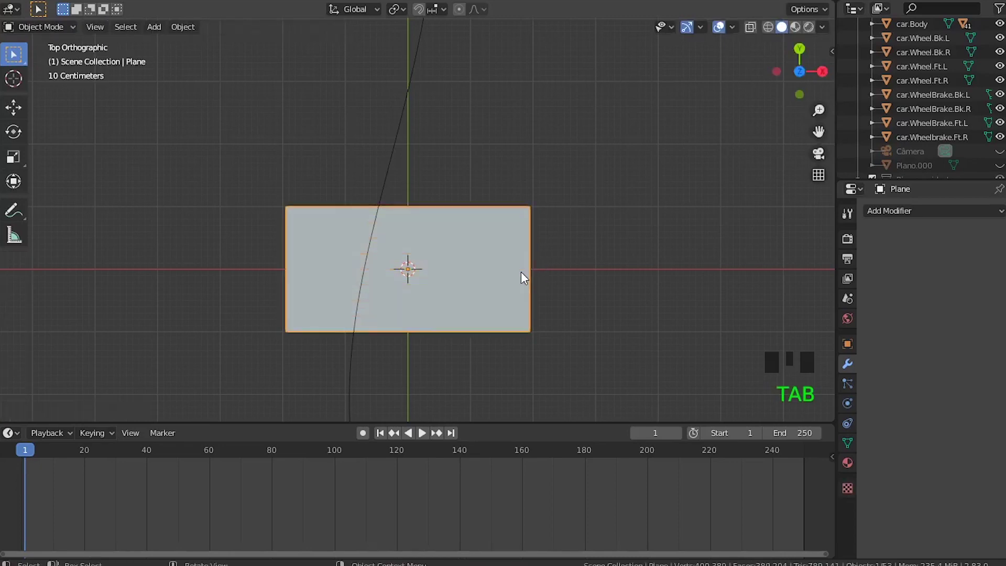
# Add an Array modifier to the road plane with a relative offset of 0 in X and 1 in Y.
pyautogui.click(894, 216)
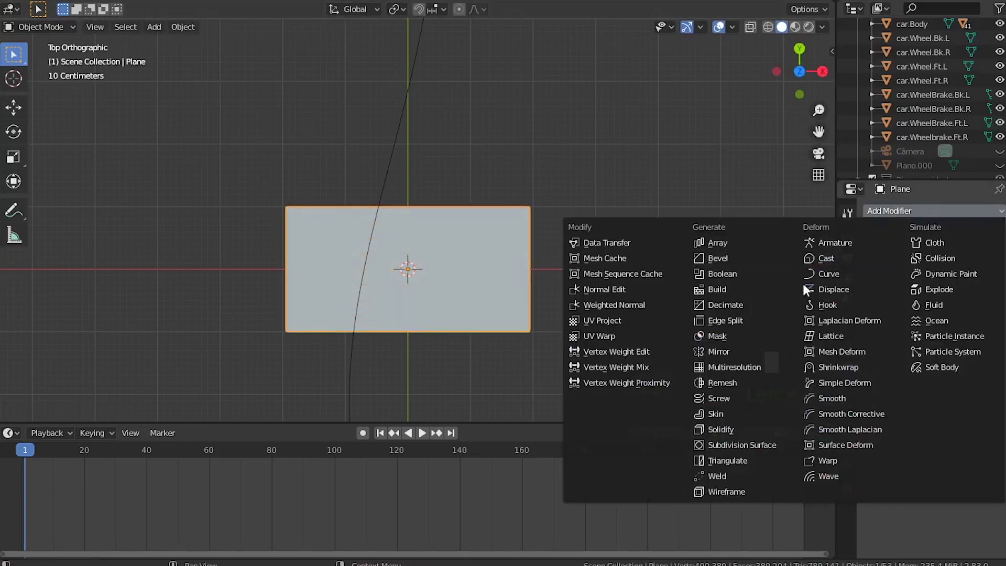
pyautogui.click(725, 244)
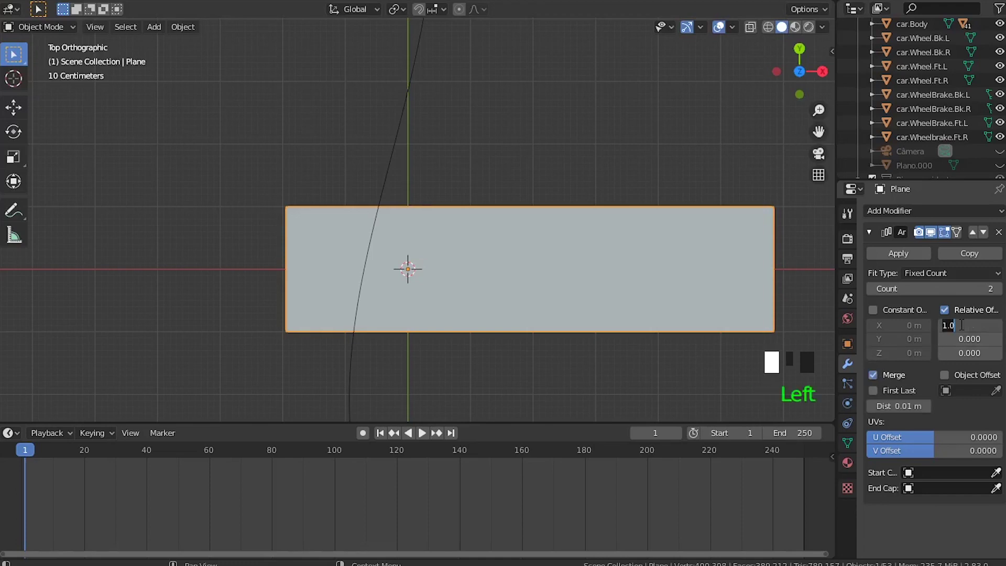
pyautogui.press('Return')
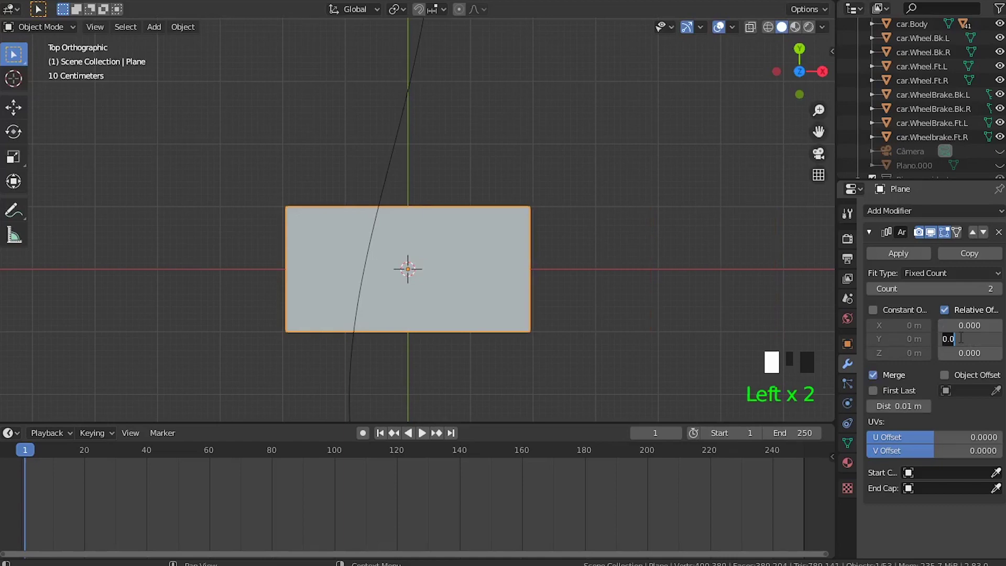
pyautogui.write('1')
pyautogui.press('Return')
# Raise the Array modifier's count to 12 to lengthen the road plane.
pyautogui.scroll(-6, 681, 312)
pyautogui.keyDown('shift'); pyautogui.moveTo(664, 308); pyautogui.dragTo(551, 336, button='middle'); pyautogui.keyUp('shift')
pyautogui.click(998, 289)
pyautogui.click(998, 289)
pyautogui.click(998, 289)
pyautogui.click(998, 288)
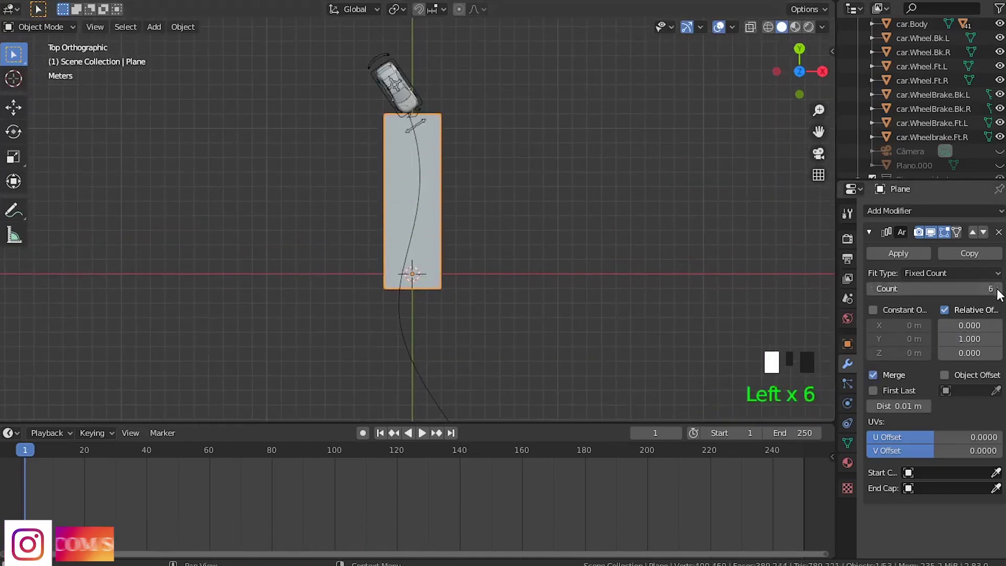
pyautogui.click(998, 288)
pyautogui.click(999, 289)
pyautogui.click(998, 288)
pyautogui.click(999, 288)
# Add a Curve modifier targeting the NURBS path to the road plane, and move the plane along global Y to cover the path.
pyautogui.scroll(-5, 539, 252)
pyautogui.moveTo(538, 252); pyautogui.dragTo(463, 274, button='middle')
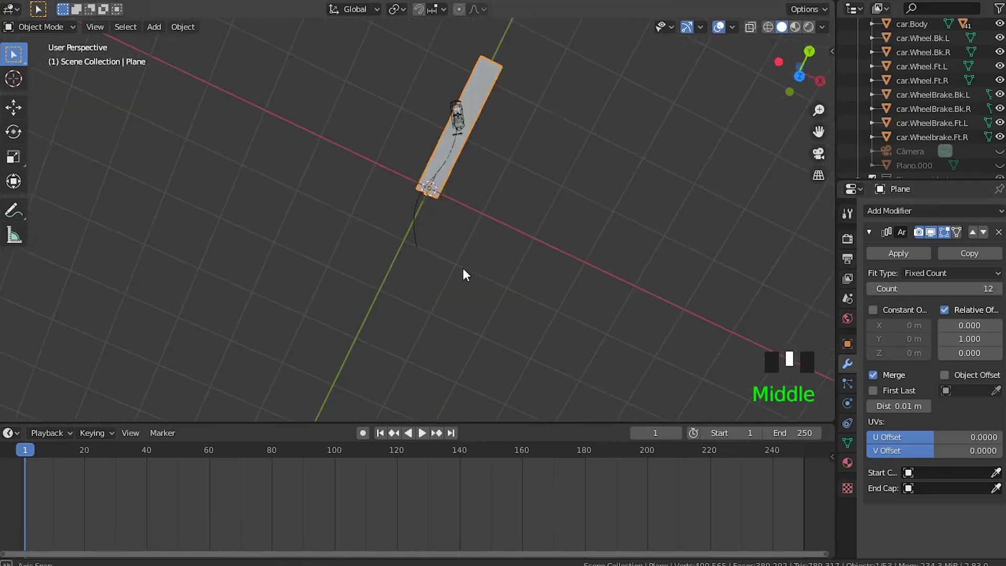
pyautogui.click(919, 210)
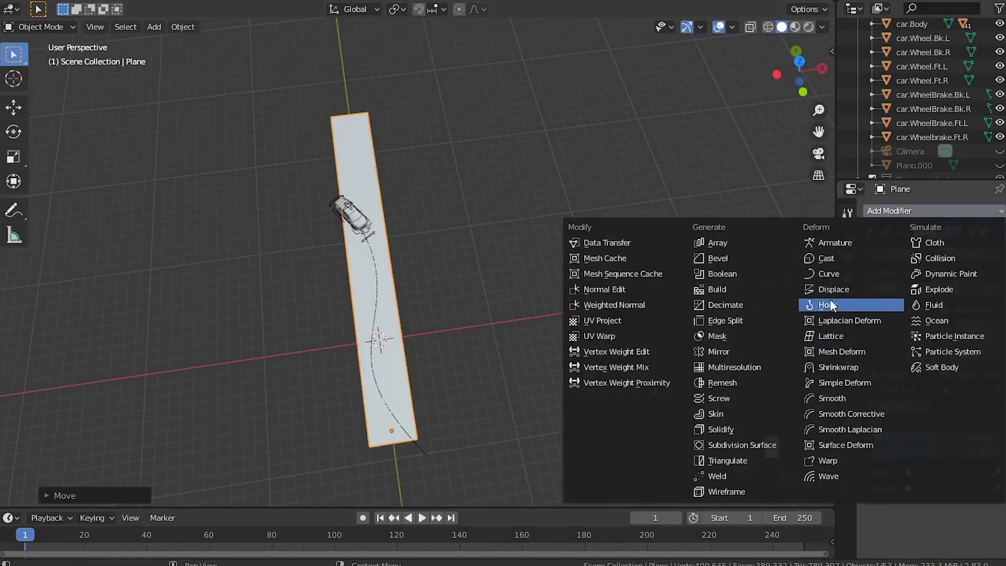
pyautogui.click(831, 274)
pyautogui.scroll(-2, 1003, 416)
pyautogui.scroll(-1, 1003, 416)
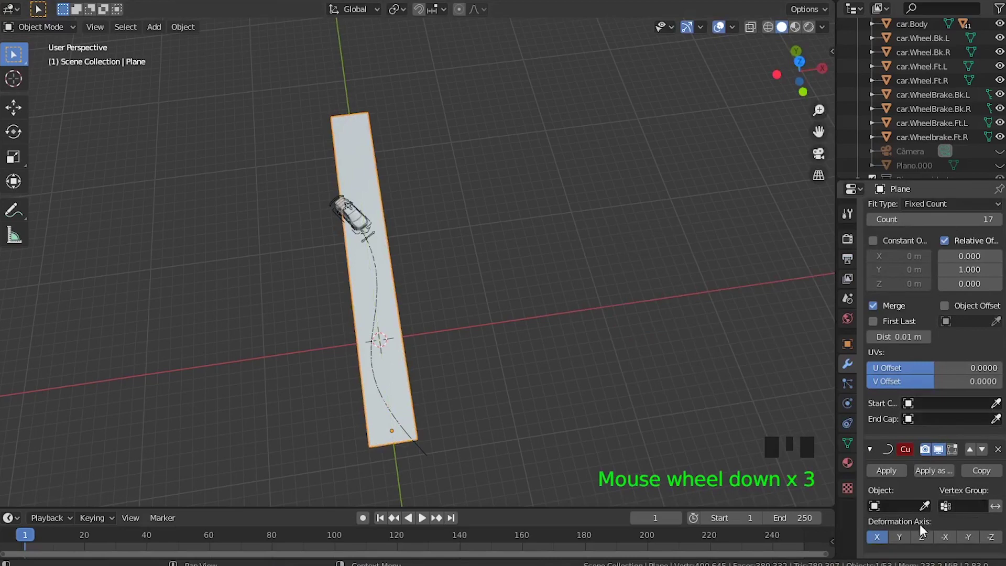
pyautogui.click(917, 506)
pyautogui.click(875, 360)
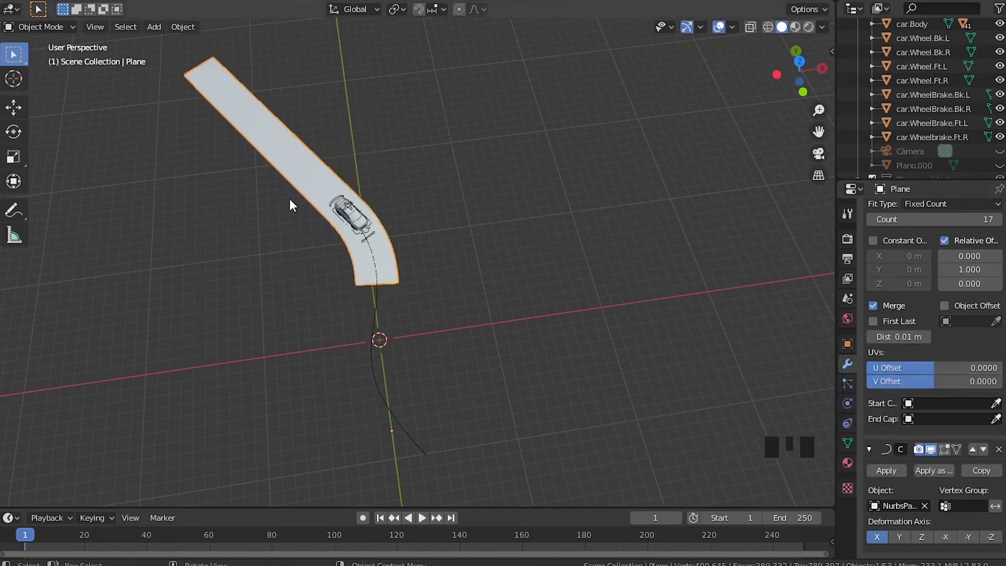
pyautogui.press('g')
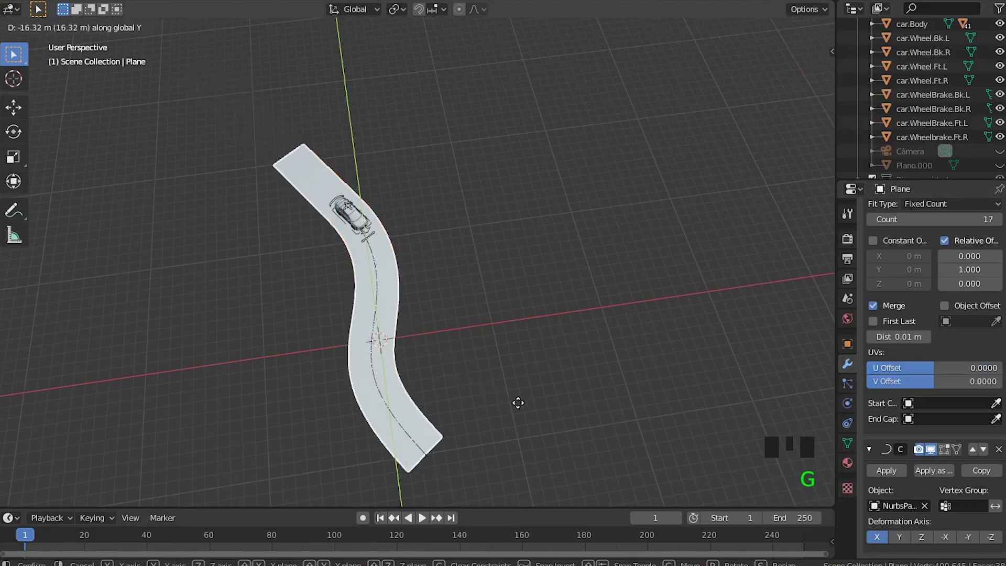
pyautogui.click(557, 412)
# Play the animation and examine the car driving along the curved road from close-up and distant angles.
pyautogui.scroll(6, 414, 218)
pyautogui.moveTo(400, 214); pyautogui.dragTo(414, 258, button='middle')
pyautogui.scroll(3, 514, 312)
pyautogui.keyDown('shift'); pyautogui.moveTo(513, 312); pyautogui.dragTo(408, 274, button='middle'); pyautogui.keyUp('shift')
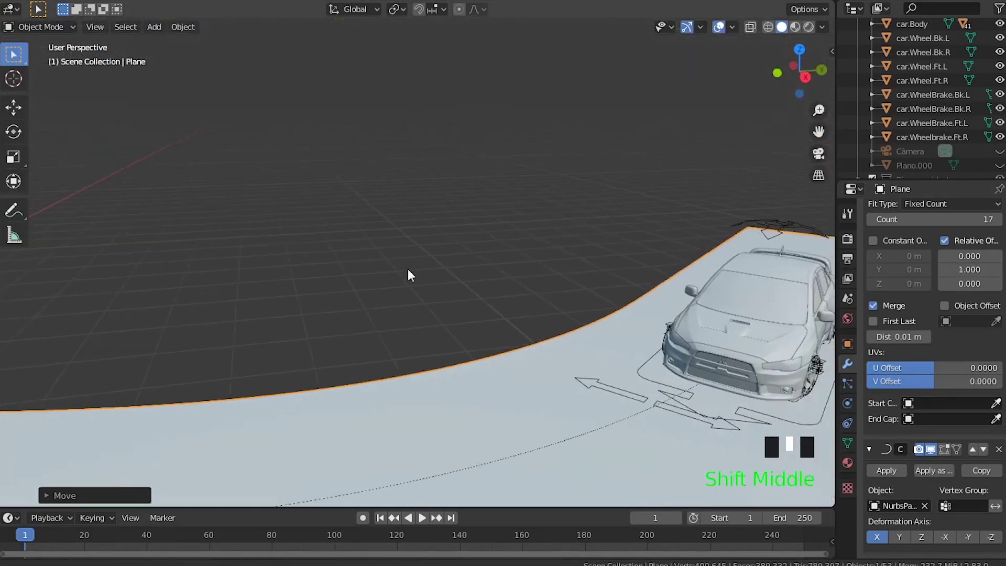
pyautogui.scroll(2, 386, 233)
pyautogui.moveTo(386, 231); pyautogui.dragTo(458, 229, button='middle')
pyautogui.press('space')
pyautogui.scroll(-3, 341, 215)
pyautogui.scroll(-6, 428, 218)
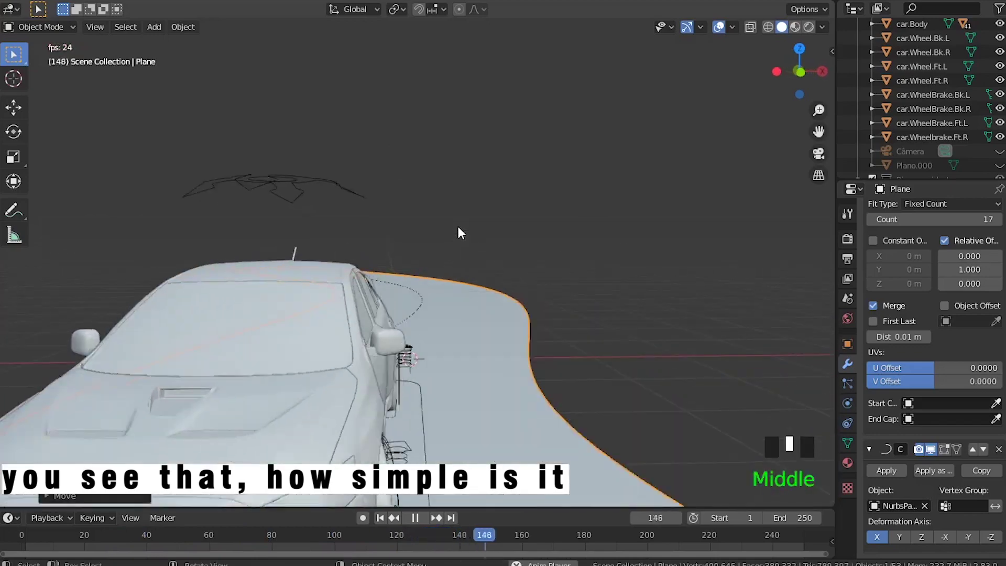
pyautogui.scroll(-5, 458, 229)
pyautogui.scroll(4, 460, 228)
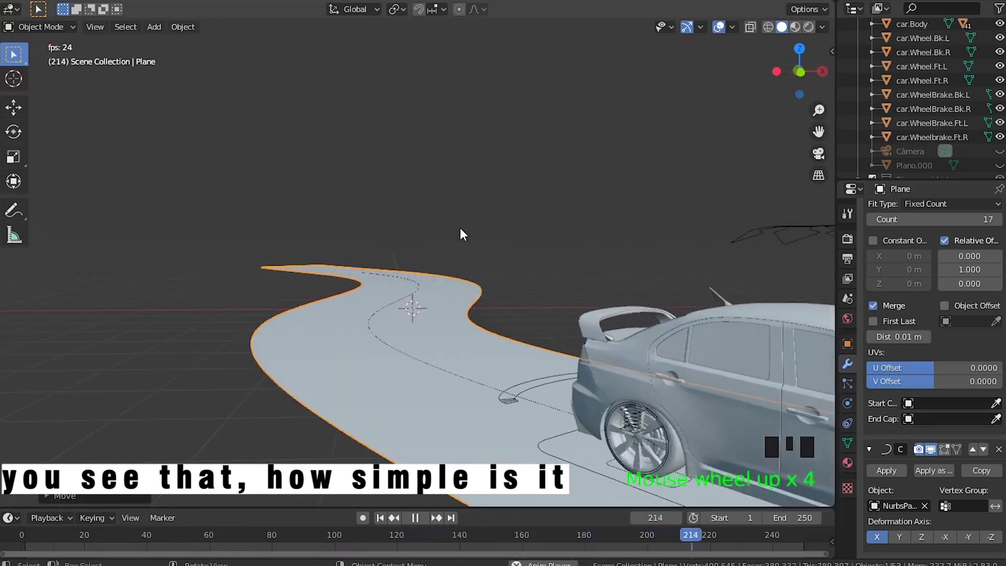
pyautogui.moveTo(457, 235); pyautogui.dragTo(424, 243, button='middle')
pyautogui.scroll(8, 488, 265)
pyautogui.scroll(-2, 429, 231)
pyautogui.scroll(-10, 422, 234)
pyautogui.scroll(6, 399, 254)
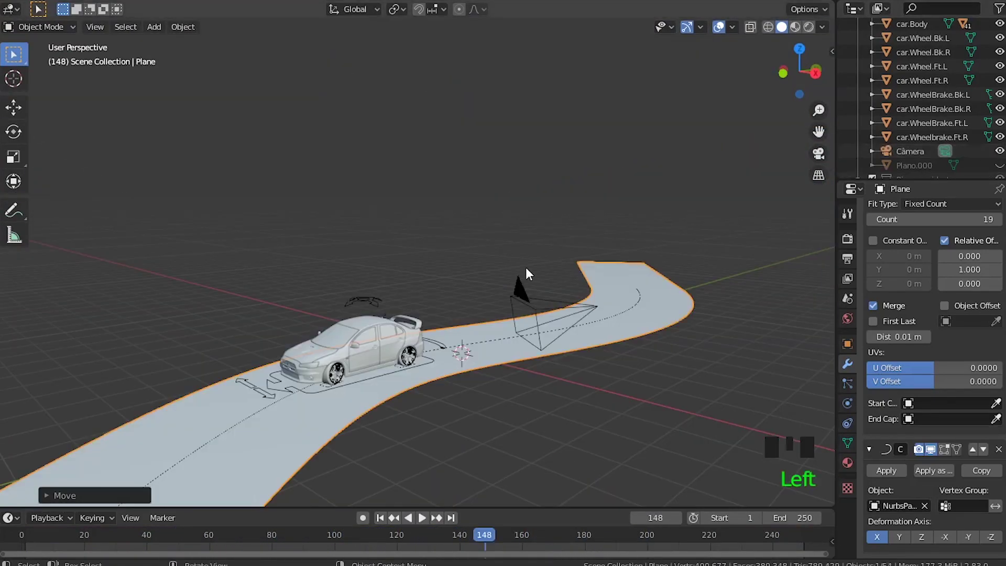
# Play the car animation from an earlier frame through the camera, and view the camera and road from outside.
pyautogui.press('KP_0')
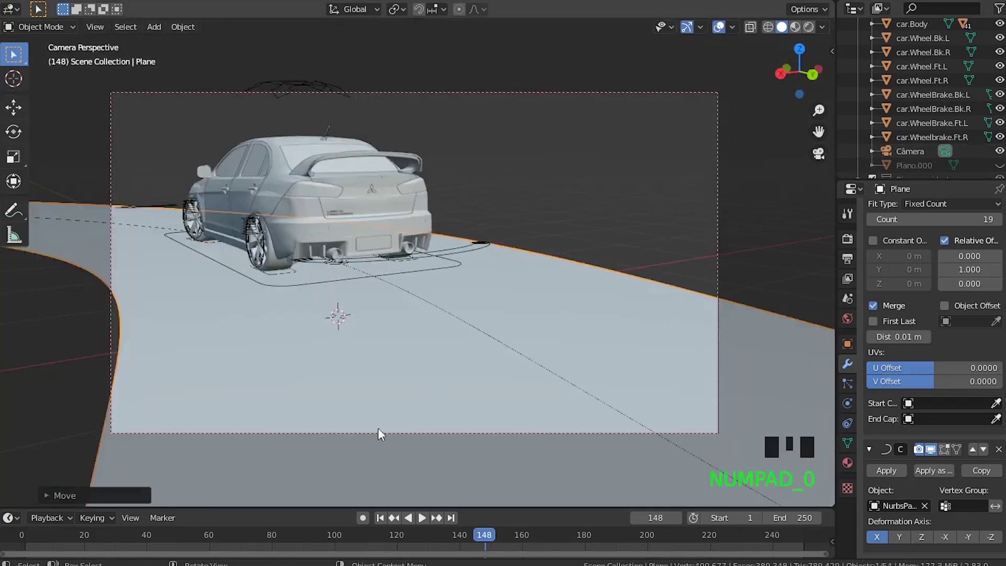
pyautogui.moveTo(451, 526); pyautogui.dragTo(386, 532)
pyautogui.press('space')
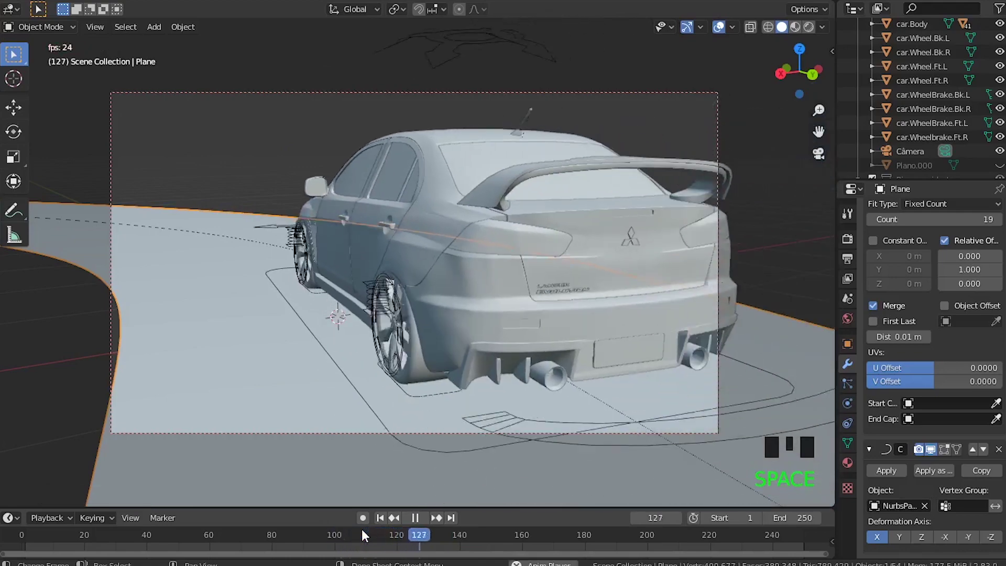
pyautogui.moveTo(331, 389); pyautogui.dragTo(394, 402, button='middle')
pyautogui.scroll(-13, 394, 402)
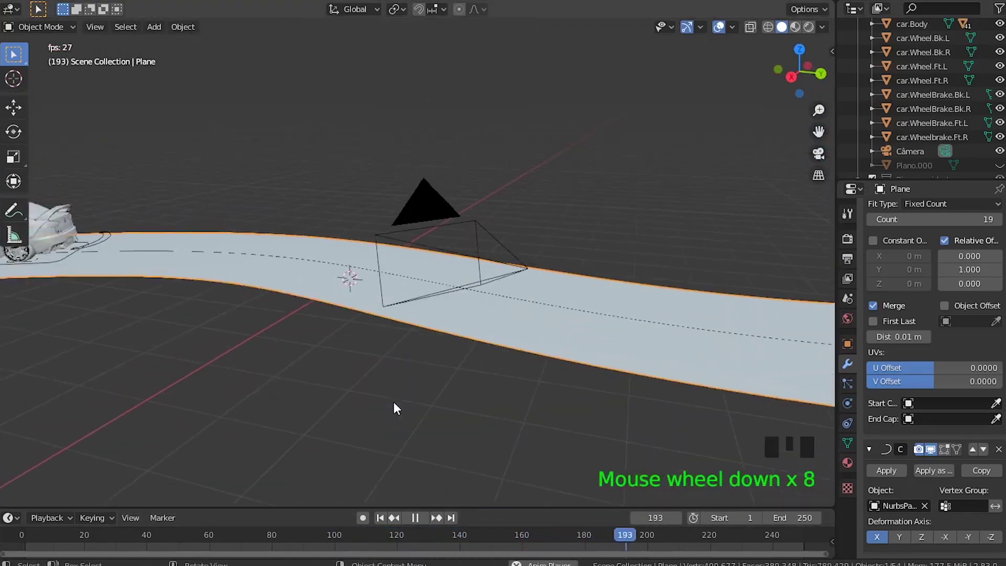